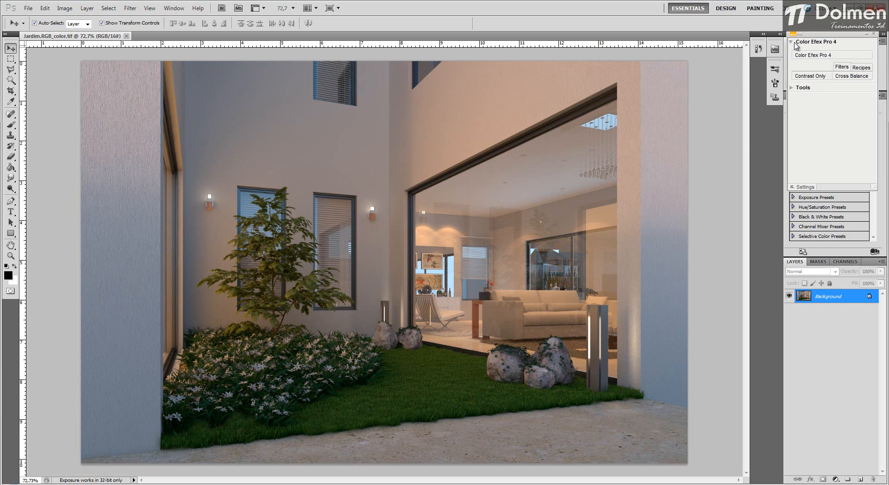
# Move the Color Efex Pro 4 palette over the canvas and open the Jardim.RGB_color.tif image in Color Efex Pro 4.
pyautogui.moveTo(819, 45); pyautogui.dragTo(658, 89)
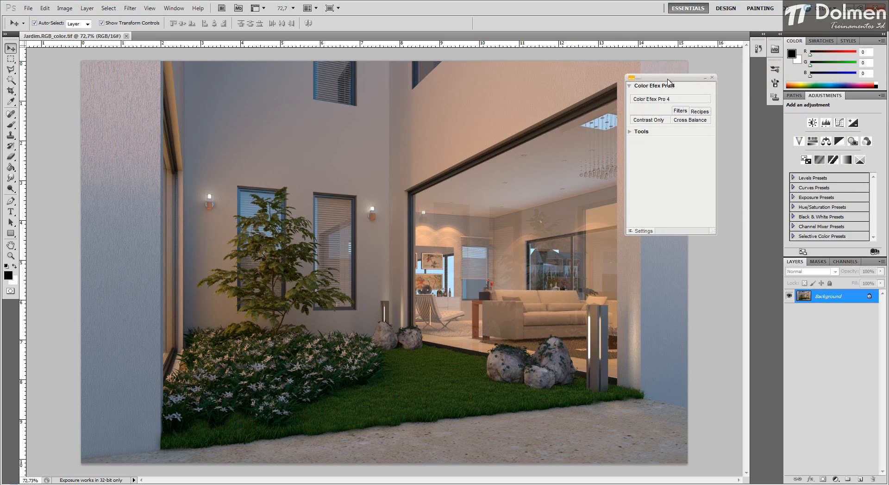
pyautogui.moveTo(668, 80); pyautogui.dragTo(693, 58)
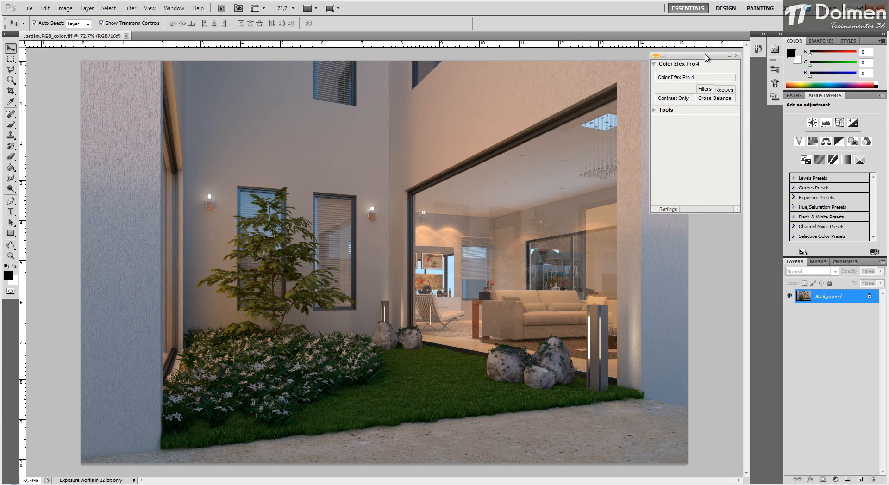
pyautogui.click(128, 8)
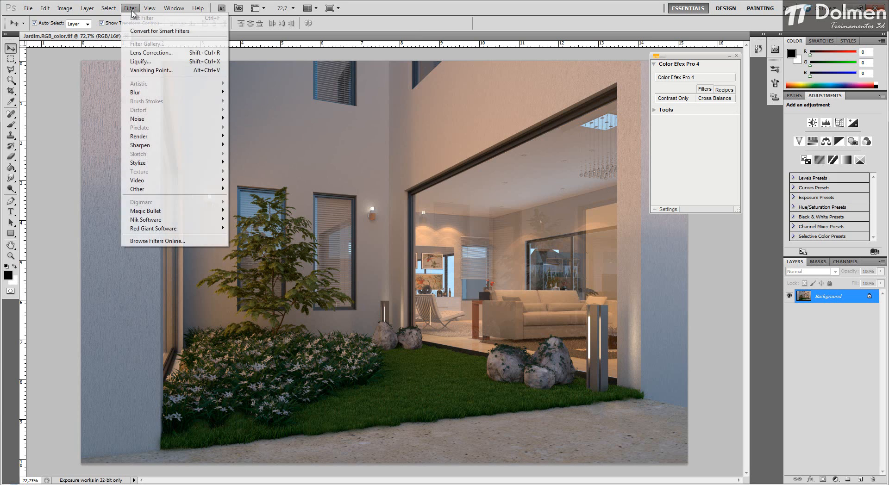
pyautogui.moveTo(174, 220)
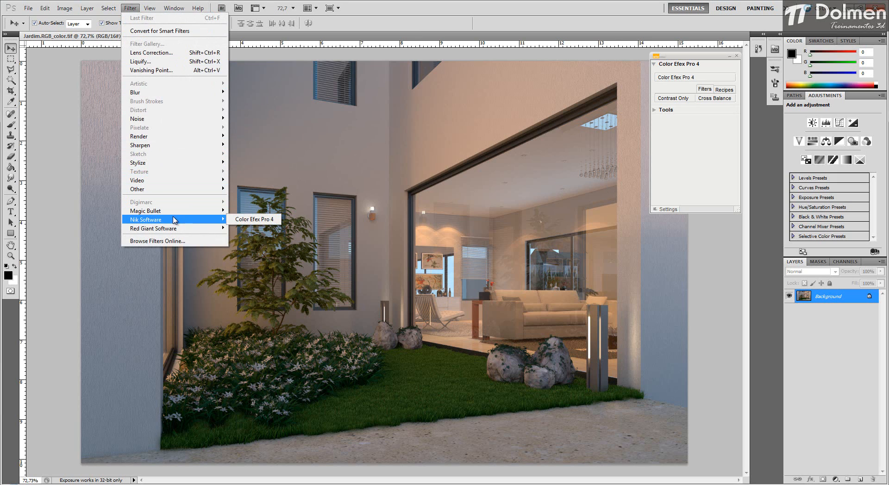
pyautogui.click(250, 220)
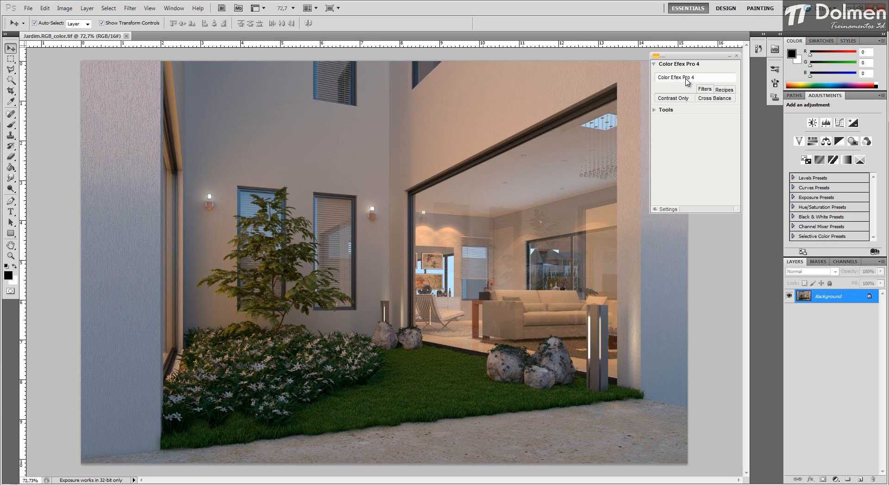
pyautogui.click(703, 81)
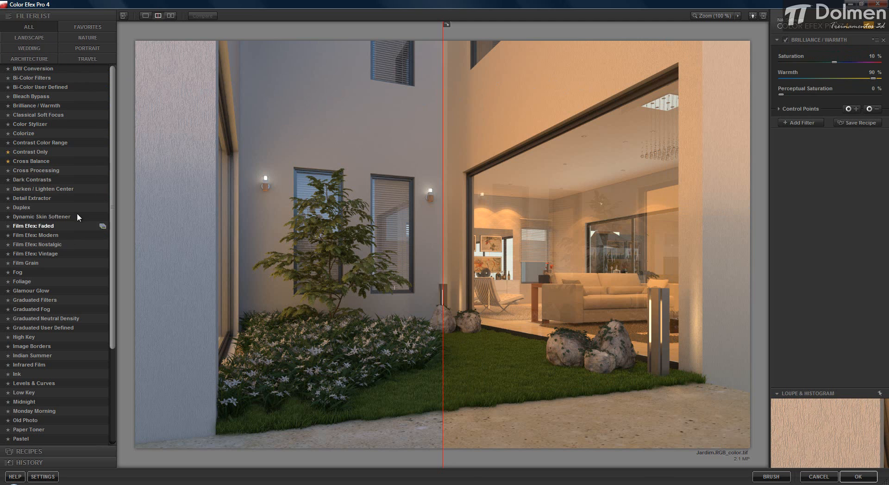
# Browse the full list of filters and the favorites list.
pyautogui.scroll(-3, 113, 154)
pyautogui.scroll(-5, 113, 153)
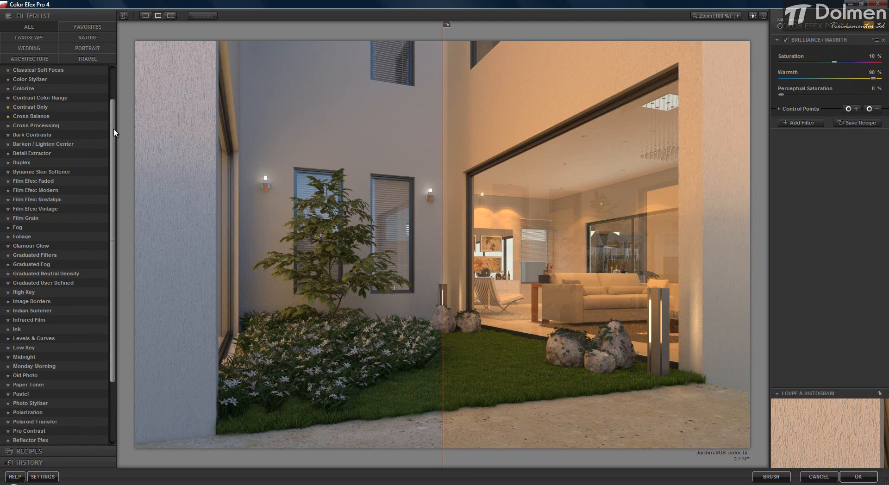
pyautogui.scroll(10, 115, 247)
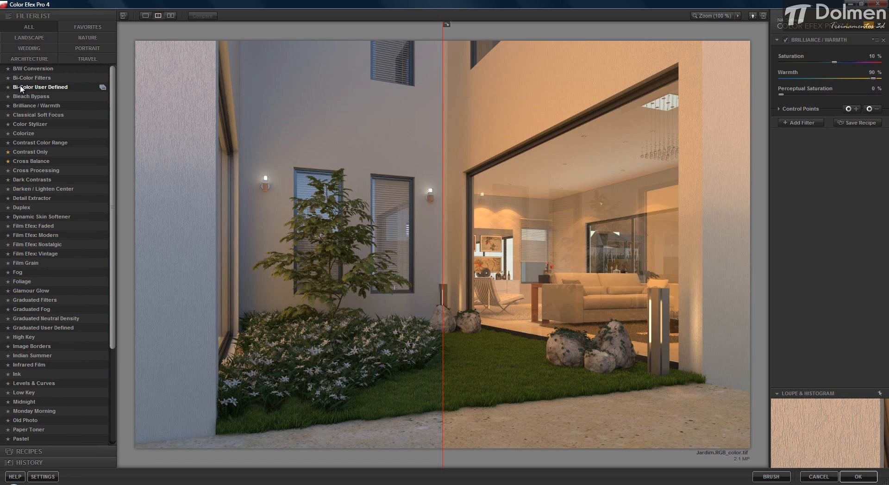
pyautogui.click(81, 28)
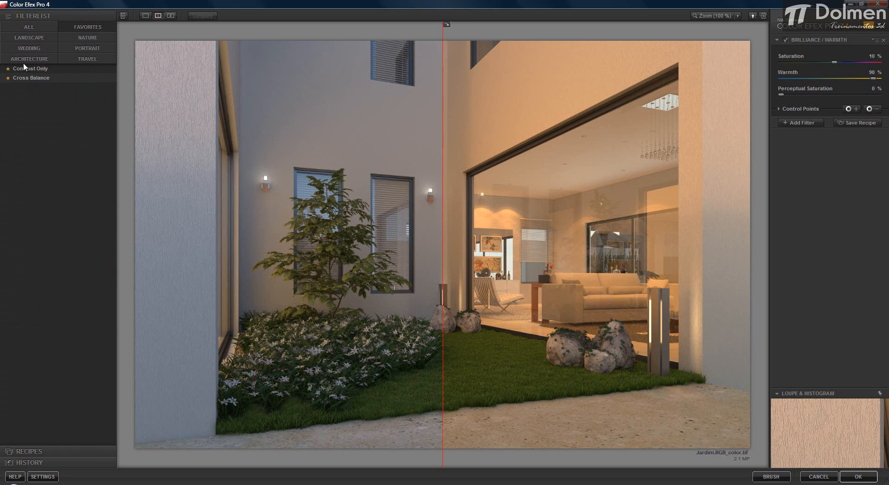
pyautogui.click(29, 27)
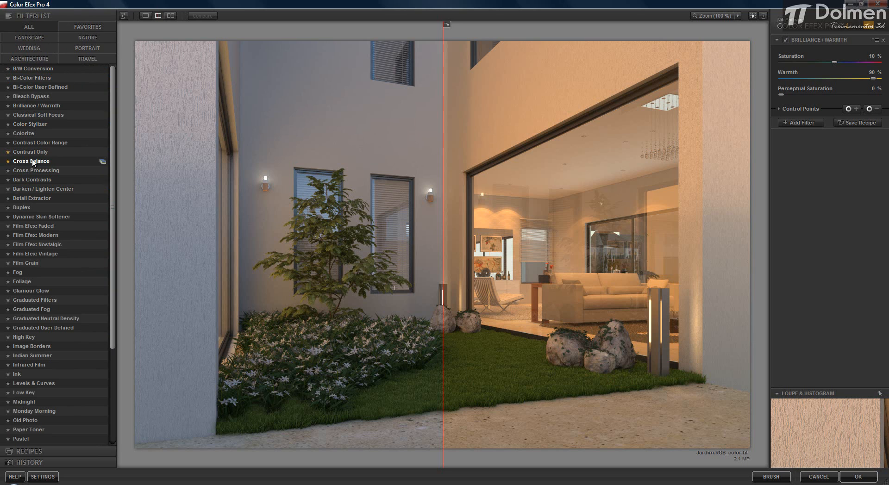
# Remove Contrast Only and Cross Balance from the favorite filters, add Color Stylizer, and check the favorites before returning to all filters.
pyautogui.click(8, 162)
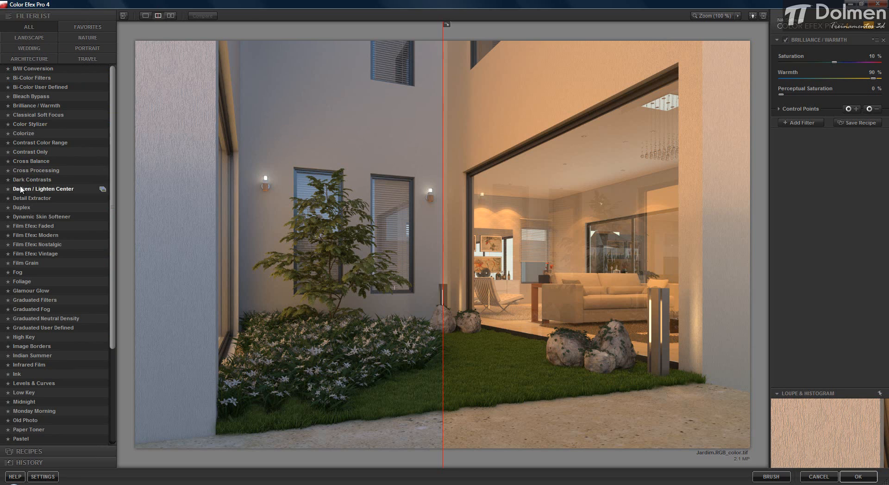
pyautogui.click(8, 124)
pyautogui.click(92, 27)
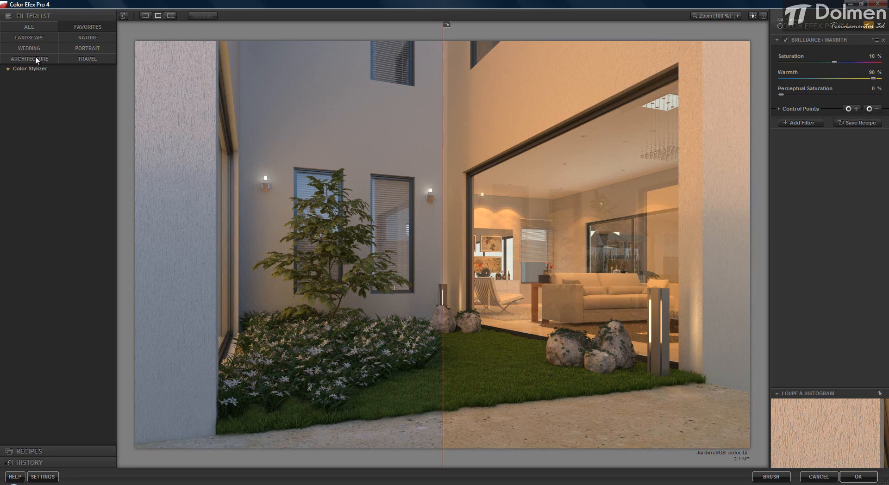
pyautogui.click(32, 27)
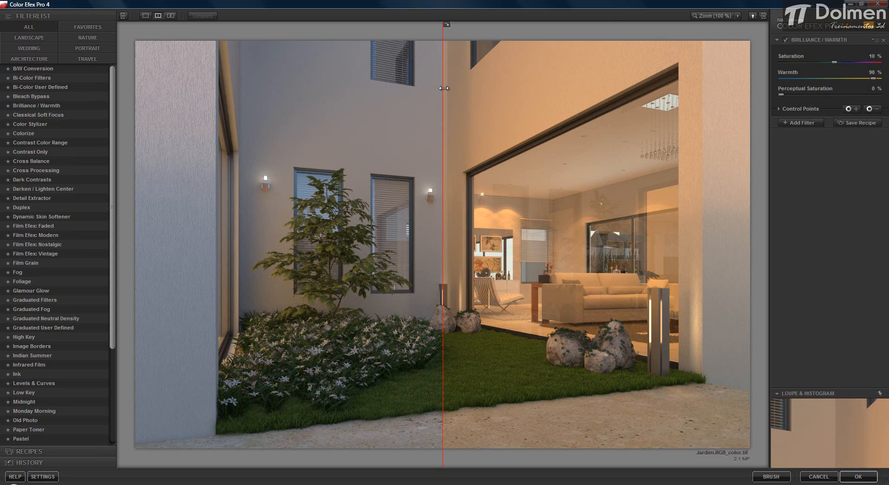
# Compare the original and filtered image using the split divider, the single-image view, and both arrangements of the dual preview.
pyautogui.moveTo(443, 88); pyautogui.dragTo(544, 120)
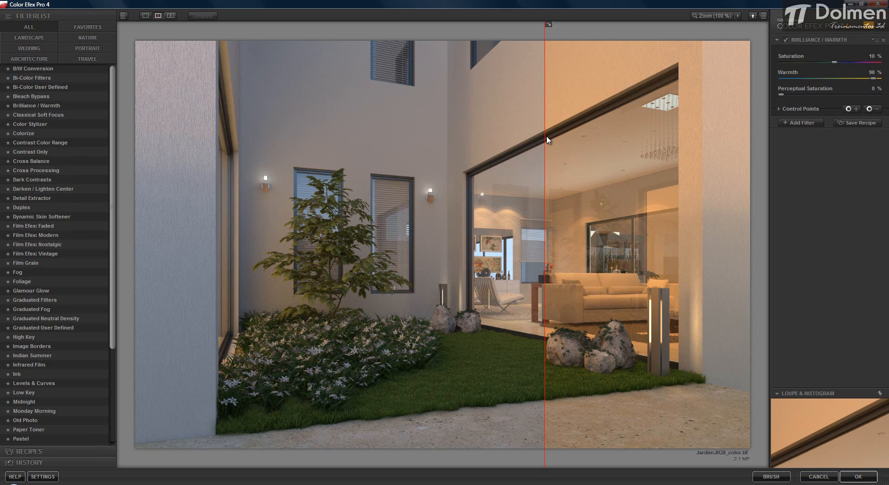
pyautogui.moveTo(545, 140); pyautogui.dragTo(351, 131)
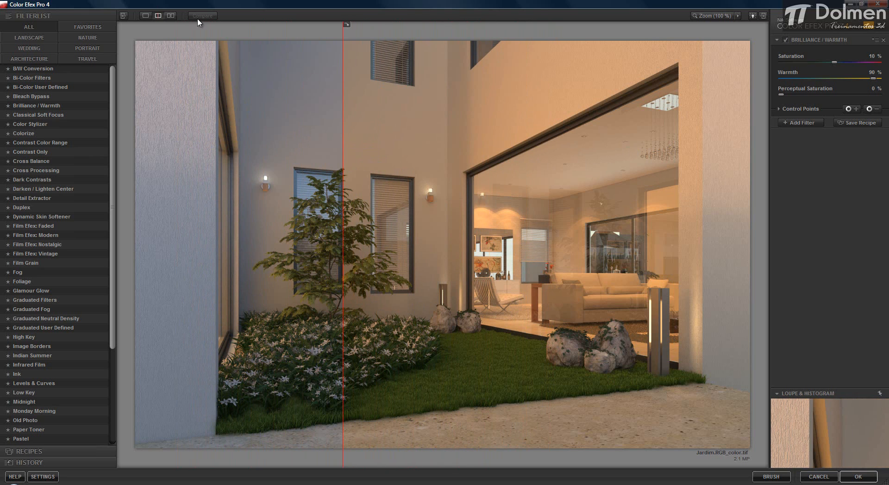
pyautogui.click(145, 15)
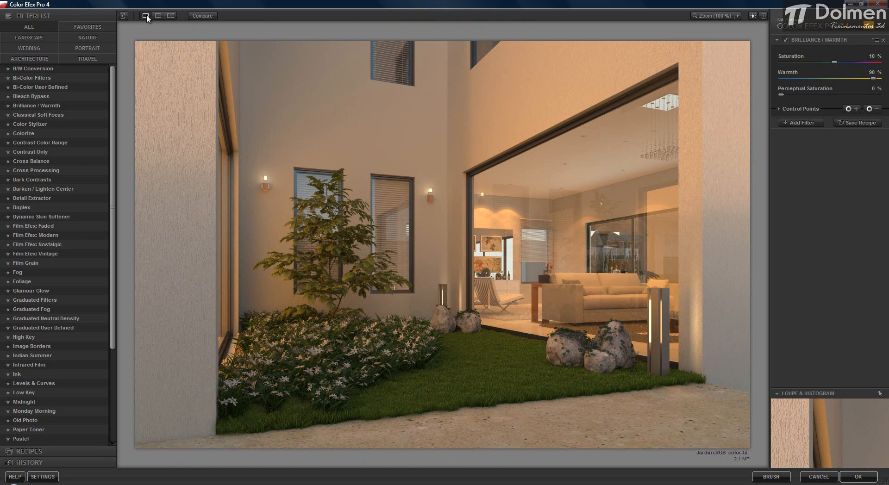
pyautogui.click(171, 15)
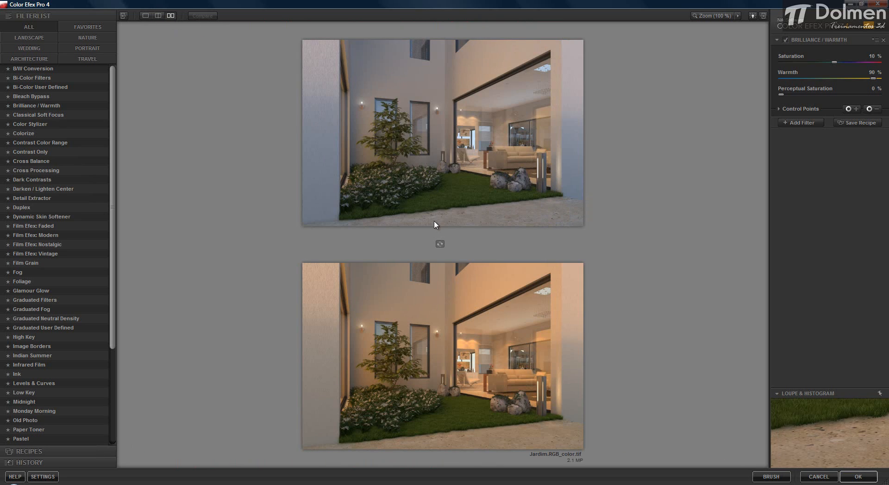
pyautogui.click(440, 243)
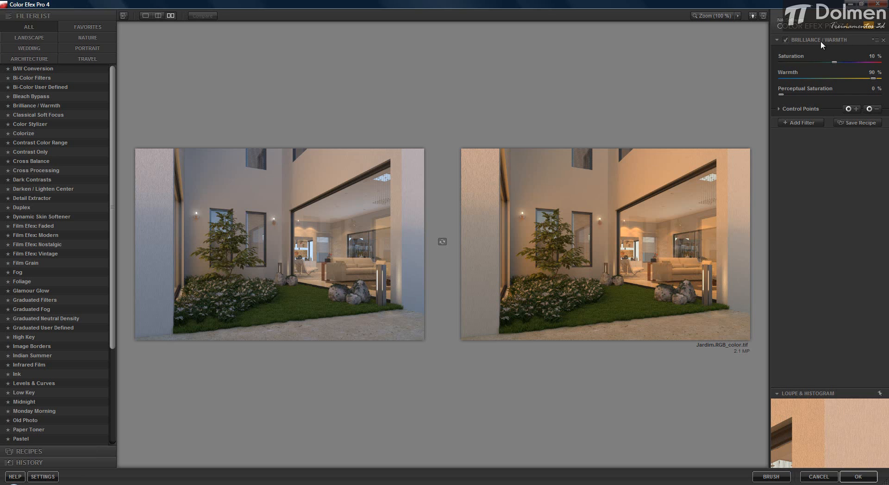
# Load the Brilliance / Warmth filter with its default values and compare it with the original in the split preview.
pyautogui.click(36, 105)
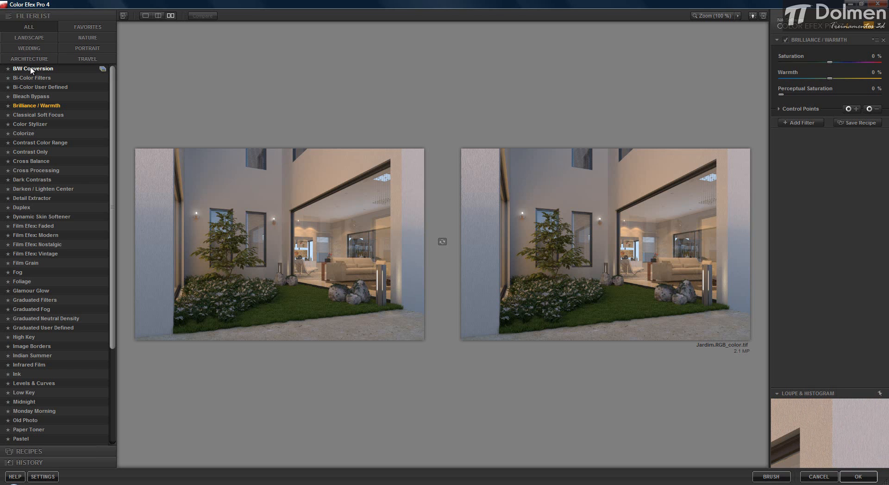
pyautogui.click(158, 15)
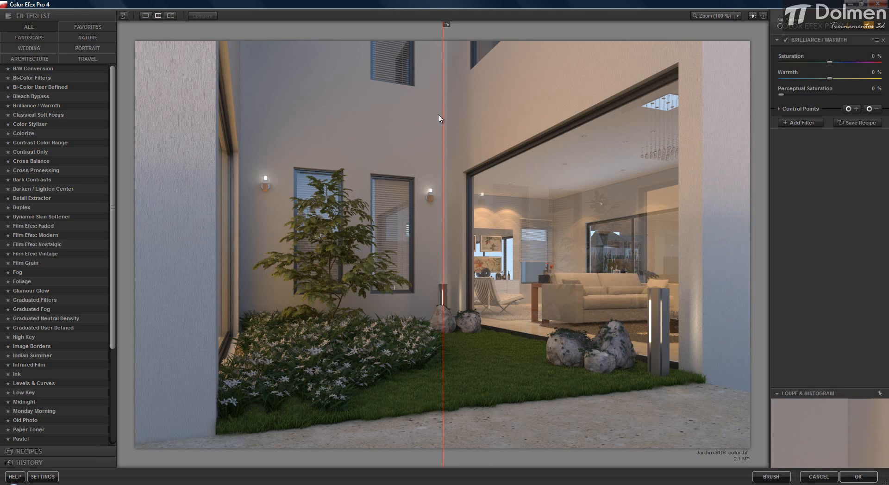
pyautogui.moveTo(442, 112); pyautogui.dragTo(306, 124)
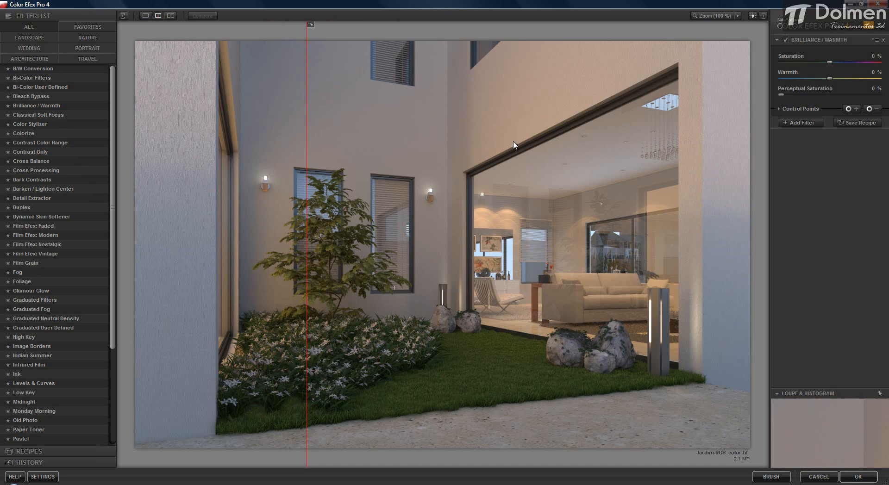
# Apply the B/W Conversion filter with Filter Color 122°, Strength 85%, Brightness 34% and Contrast 46%.
pyautogui.click(42, 70)
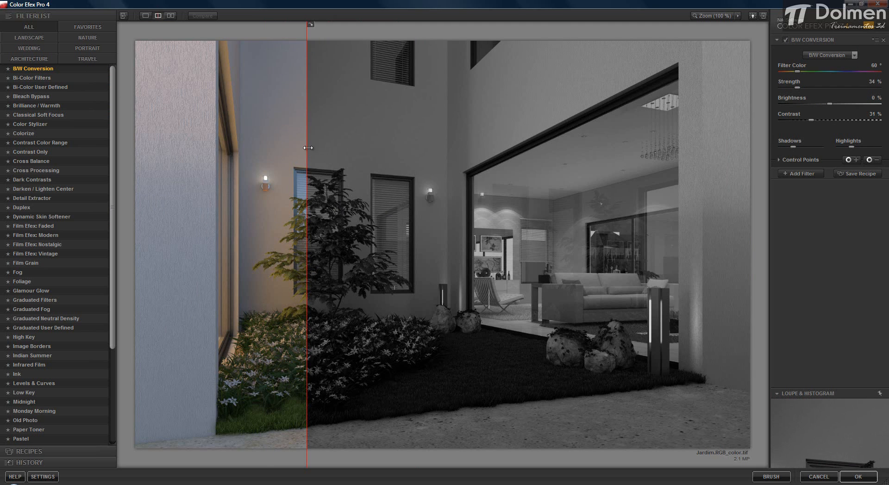
pyautogui.moveTo(305, 151); pyautogui.dragTo(174, 161)
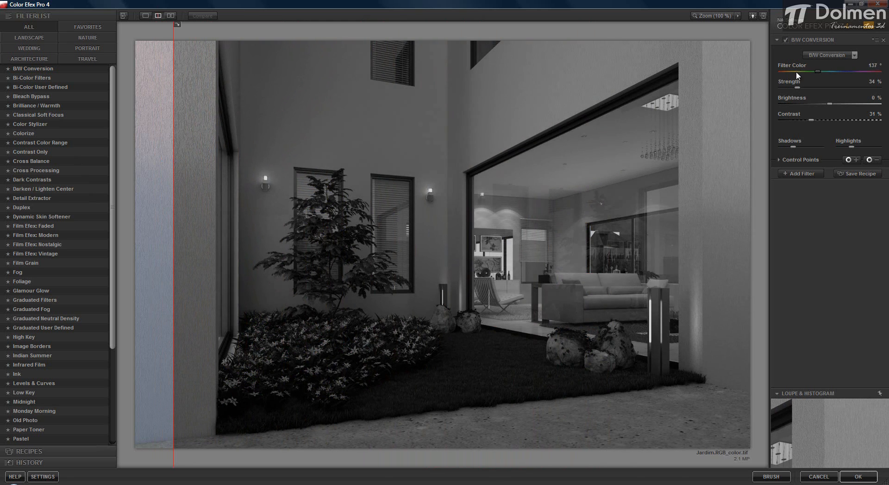
pyautogui.click(809, 72)
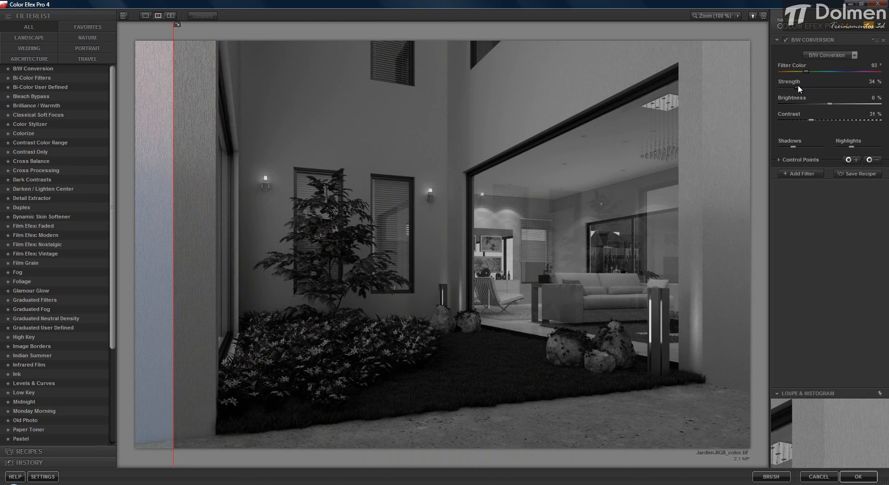
pyautogui.moveTo(798, 87); pyautogui.dragTo(818, 120)
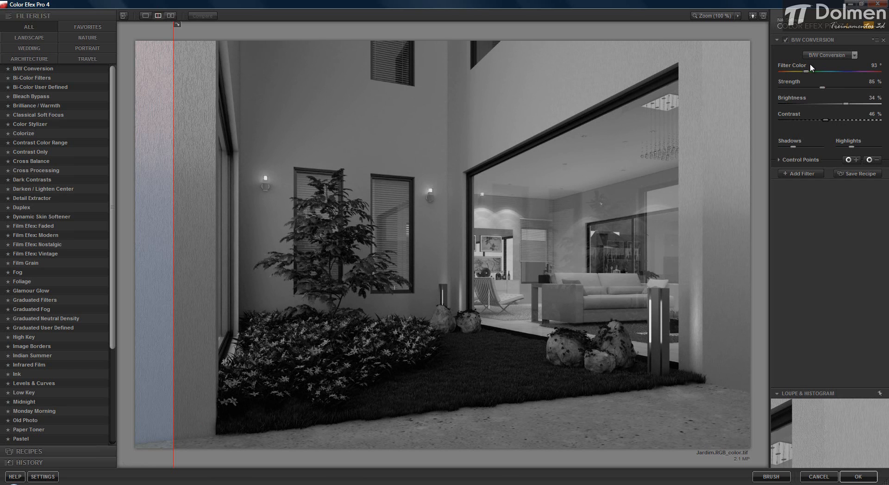
pyautogui.moveTo(807, 70); pyautogui.dragTo(828, 76)
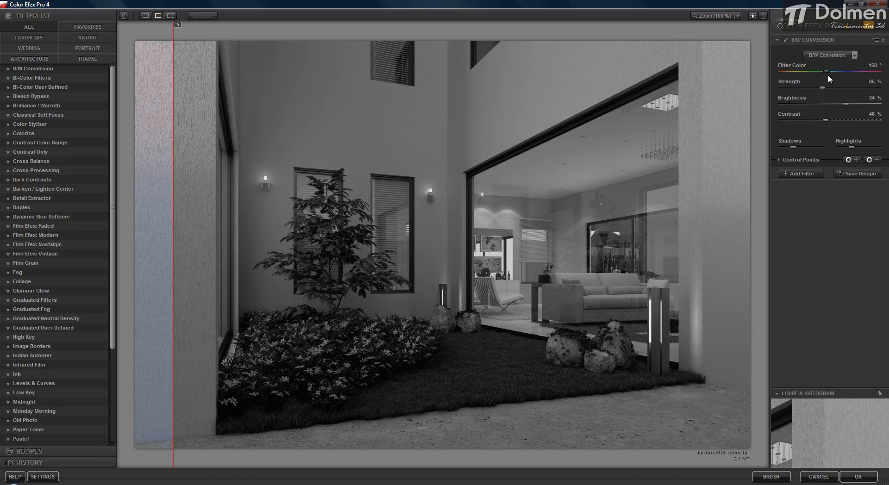
pyautogui.moveTo(819, 74); pyautogui.dragTo(815, 74)
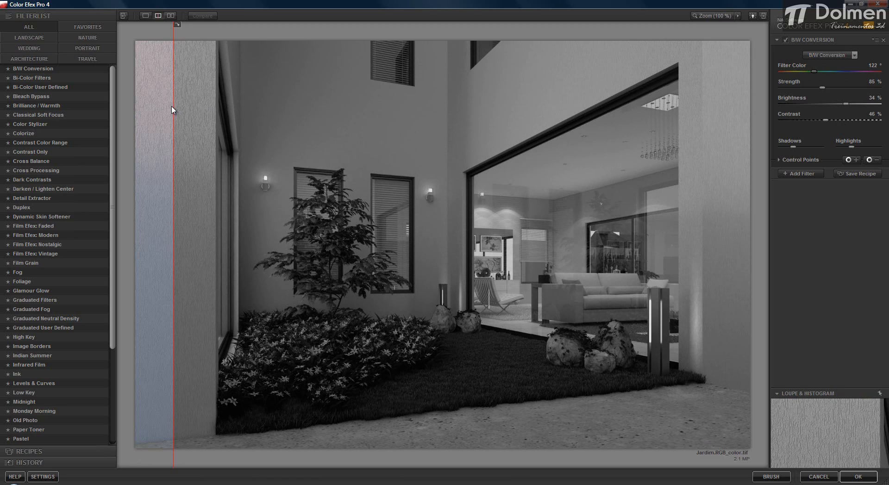
# Compare the black-and-white result with the original by sweeping the split divider back and forth across the image.
pyautogui.moveTo(174, 104); pyautogui.dragTo(183, 125)
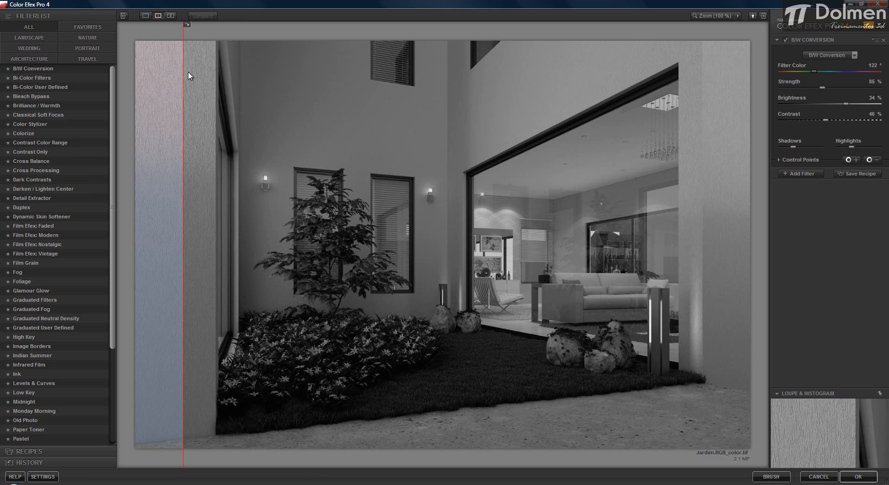
pyautogui.moveTo(184, 88); pyautogui.dragTo(448, 99)
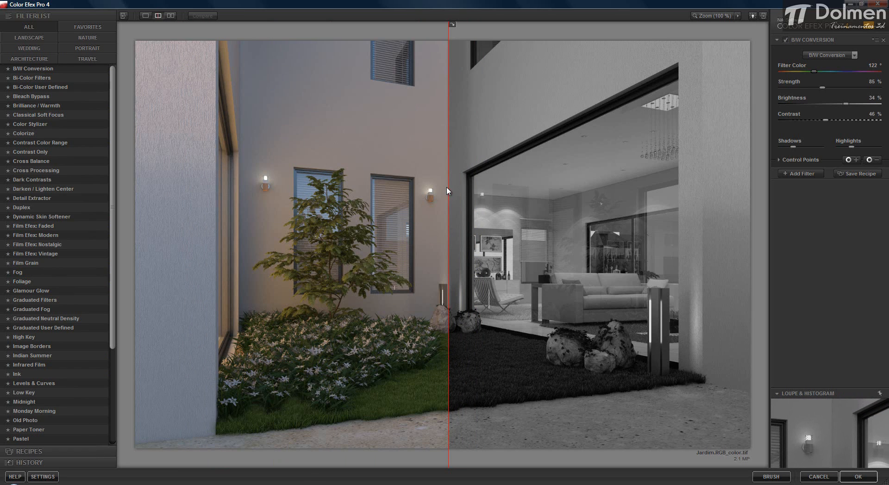
pyautogui.moveTo(448, 190); pyautogui.dragTo(215, 190)
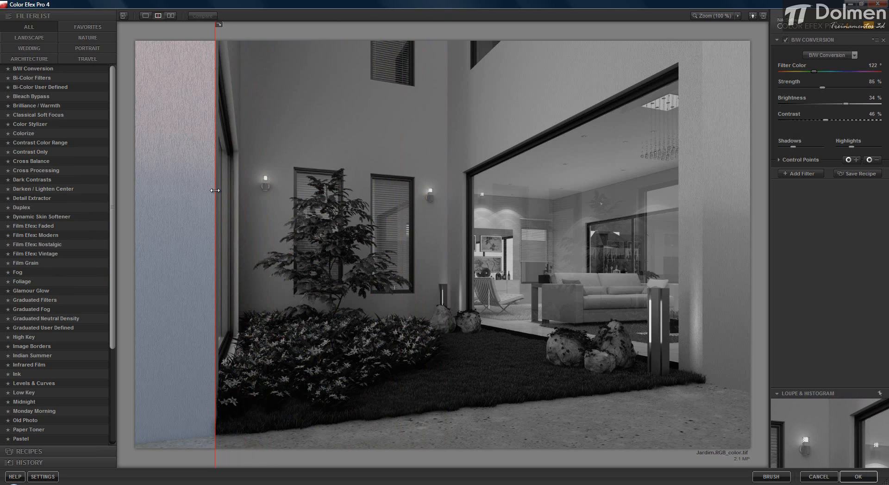
pyautogui.moveTo(215, 190); pyautogui.dragTo(430, 211)
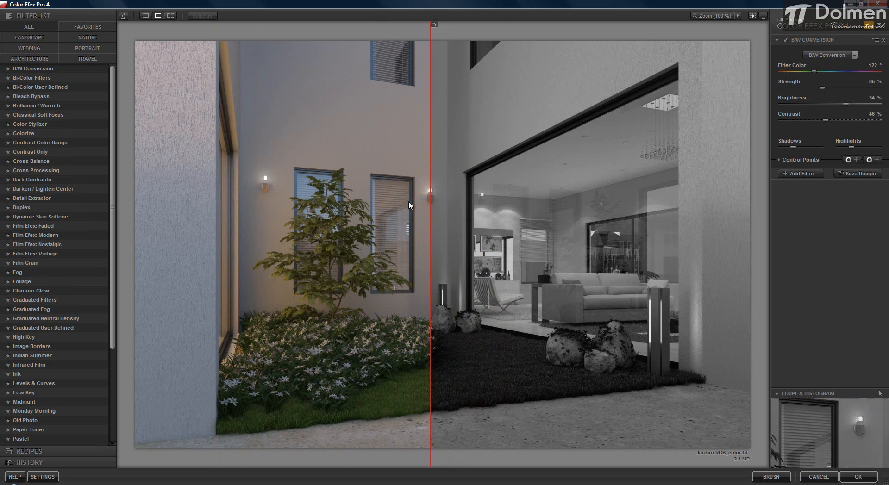
# Apply the Bi-Color Filters effect with the Cool/Warm 2 color set and preview it across the whole image.
pyautogui.click(37, 79)
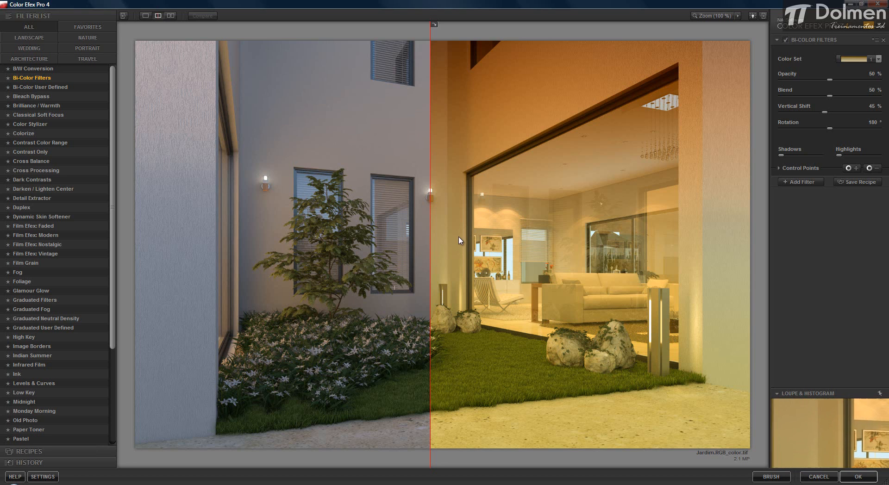
pyautogui.moveTo(435, 230); pyautogui.dragTo(136, 229)
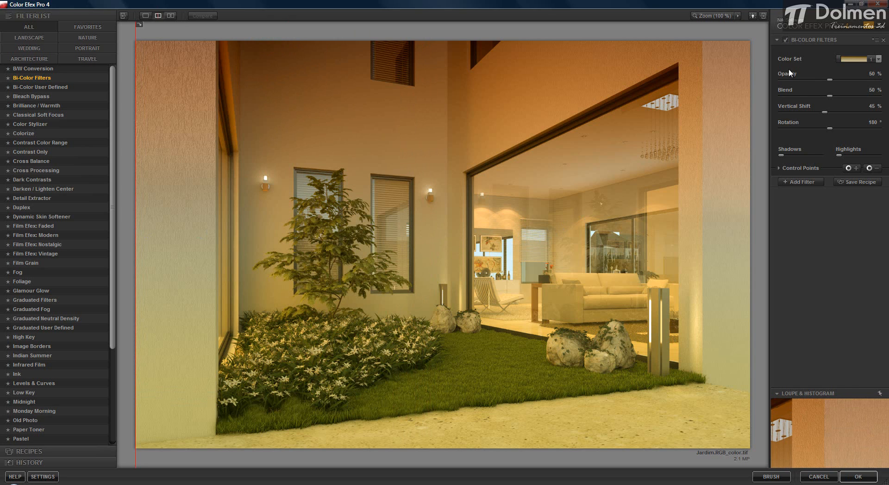
pyautogui.click(870, 58)
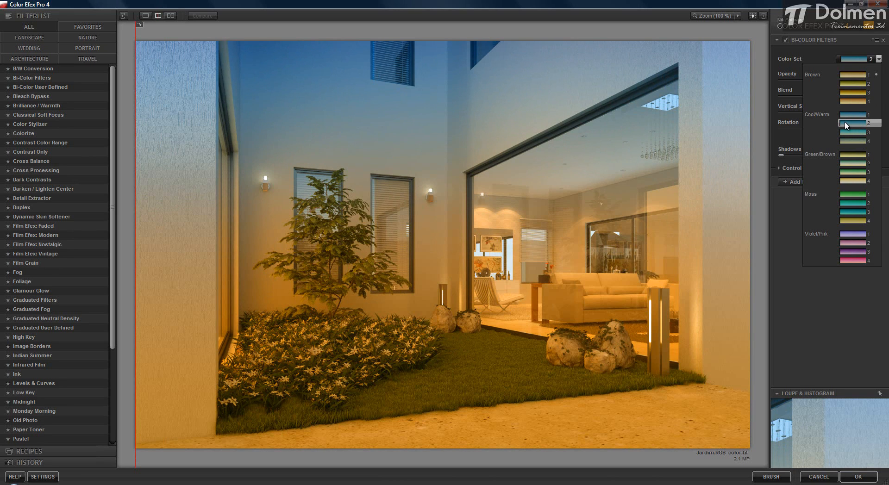
pyautogui.click(853, 124)
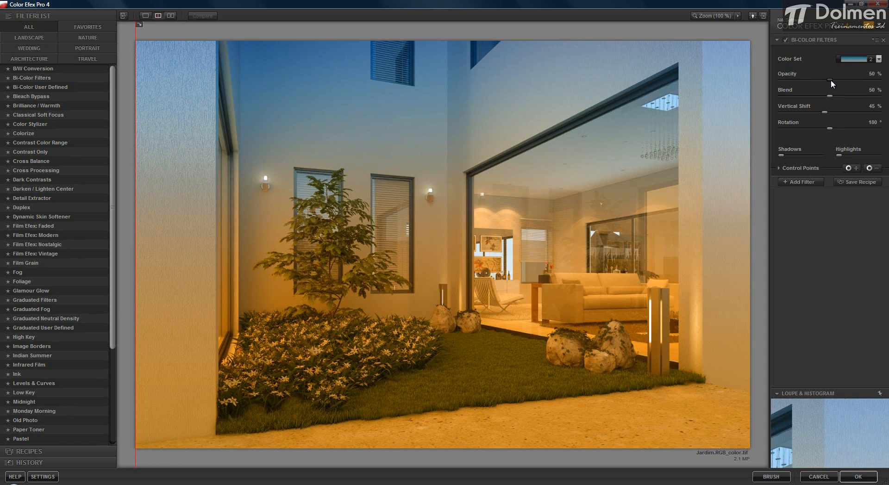
# Set the Bi-Color filter to Opacity 25%, Blend 69%, Vertical Shift 40% and Rotation 153°.
pyautogui.moveTo(829, 80); pyautogui.dragTo(806, 87)
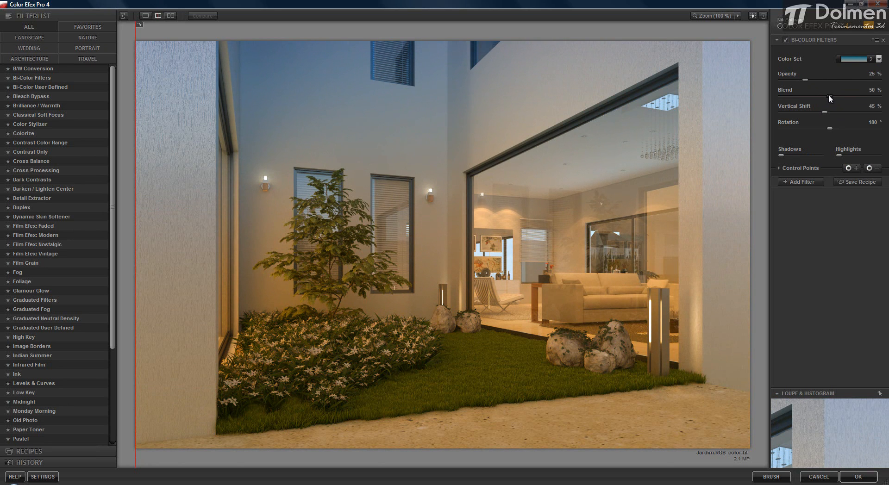
pyautogui.moveTo(828, 94)
pyautogui.mouseDown()
pyautogui.moveTo(794, 94)
pyautogui.moveTo(857, 93)
pyautogui.moveTo(779, 96)
pyautogui.moveTo(835, 97)
pyautogui.mouseUp()
pyautogui.moveTo(825, 112); pyautogui.dragTo(799, 112)
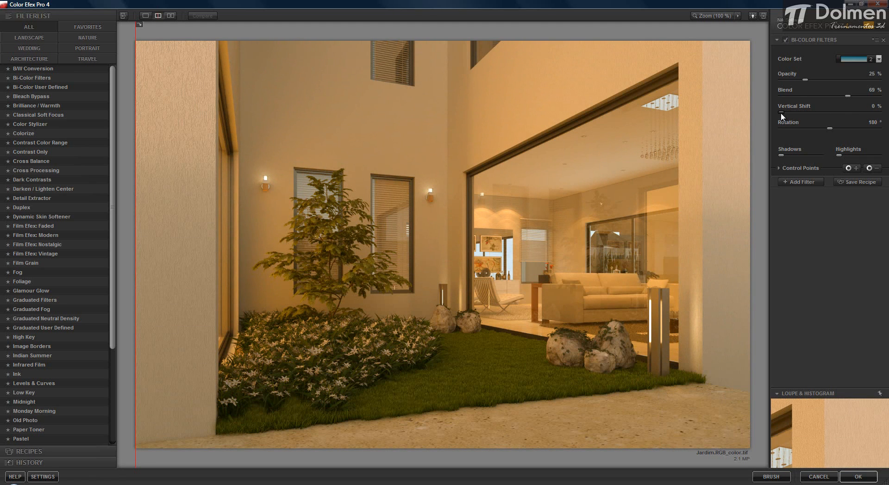
pyautogui.moveTo(801, 115); pyautogui.dragTo(820, 114)
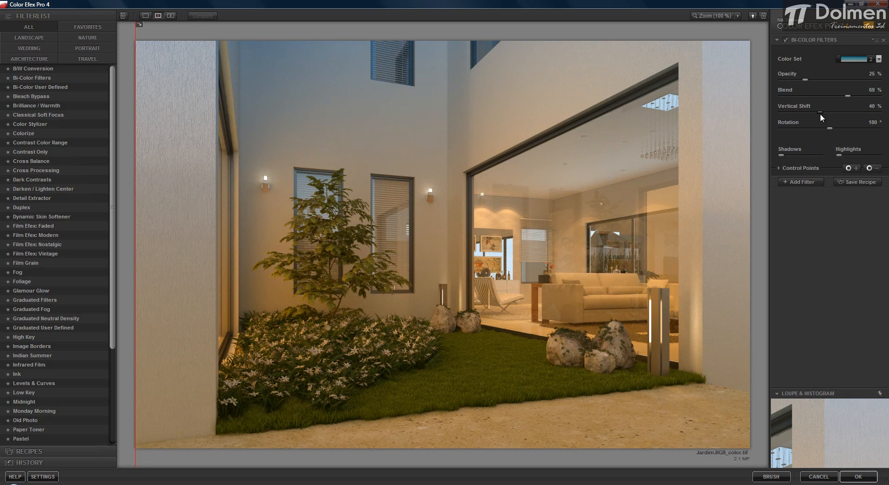
pyautogui.moveTo(822, 128)
pyautogui.mouseDown()
pyautogui.moveTo(792, 129)
pyautogui.moveTo(865, 126)
pyautogui.moveTo(809, 128)
pyautogui.moveTo(823, 128)
pyautogui.mouseUp()
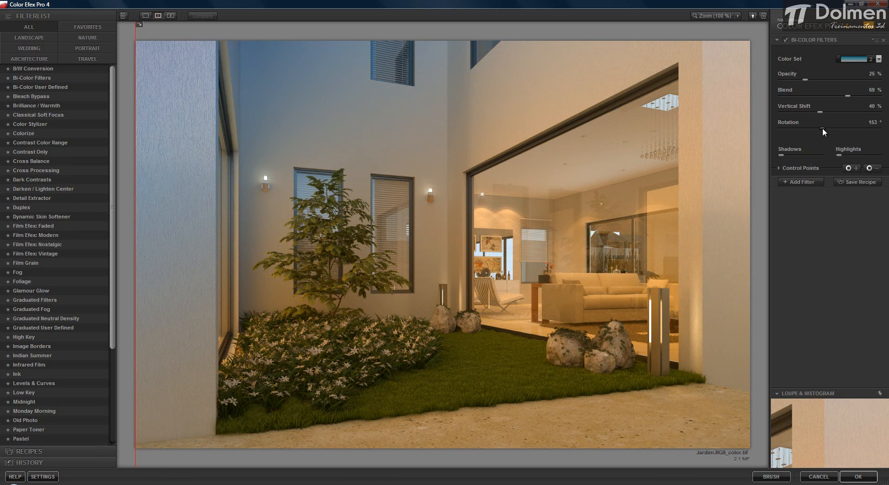
# Raise the Bi-Color filter's Shadows and Highlights protection, with Shadows above 76%.
pyautogui.moveTo(781, 154); pyautogui.dragTo(813, 157)
pyautogui.moveTo(839, 156); pyautogui.dragTo(790, 157)
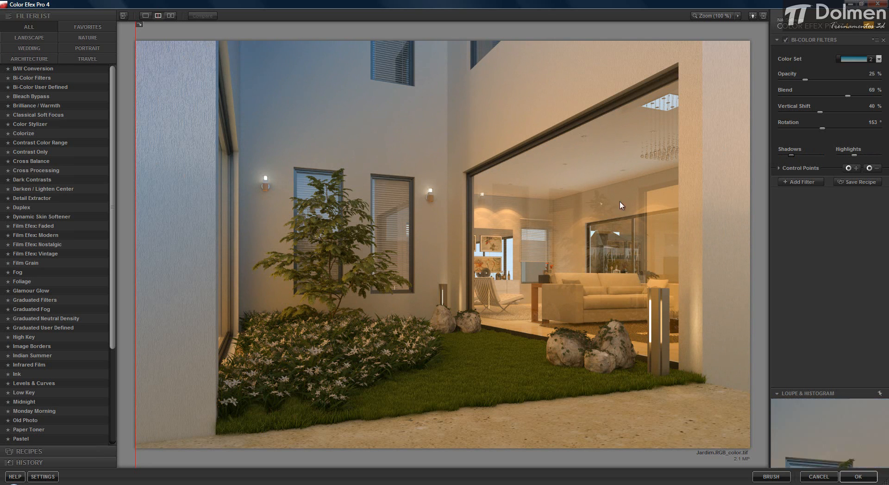
pyautogui.moveTo(783, 158)
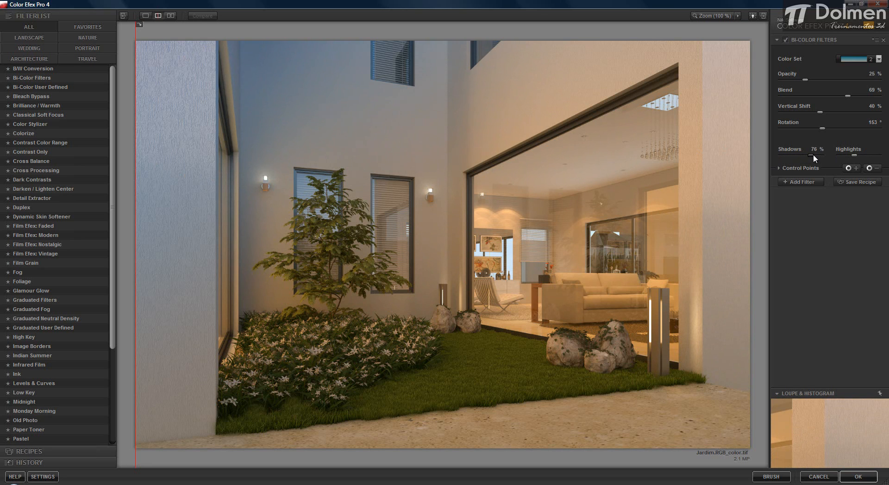
pyautogui.moveTo(813, 155); pyautogui.dragTo(834, 155)
# Compare the image with and without the Bi-Color effect by switching the filter off and on repeatedly.
pyautogui.click(785, 40)
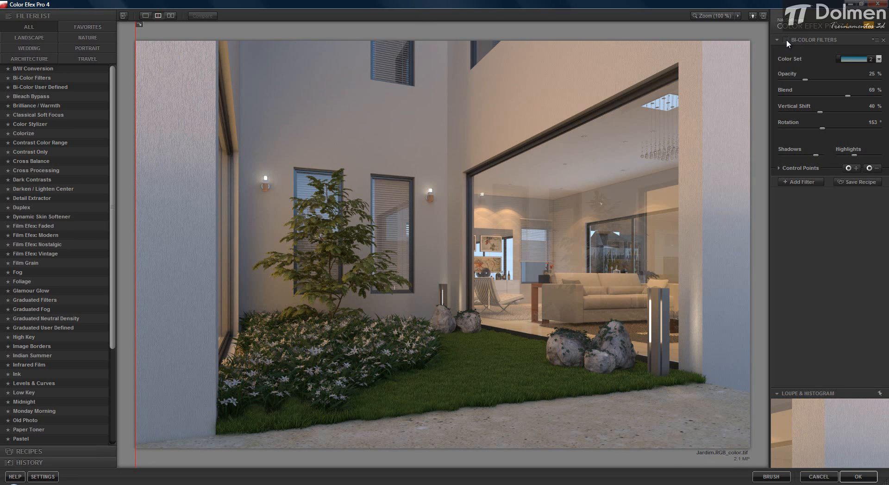
pyautogui.click(786, 40)
pyautogui.click(786, 40)
pyautogui.click(786, 39)
pyautogui.click(786, 40)
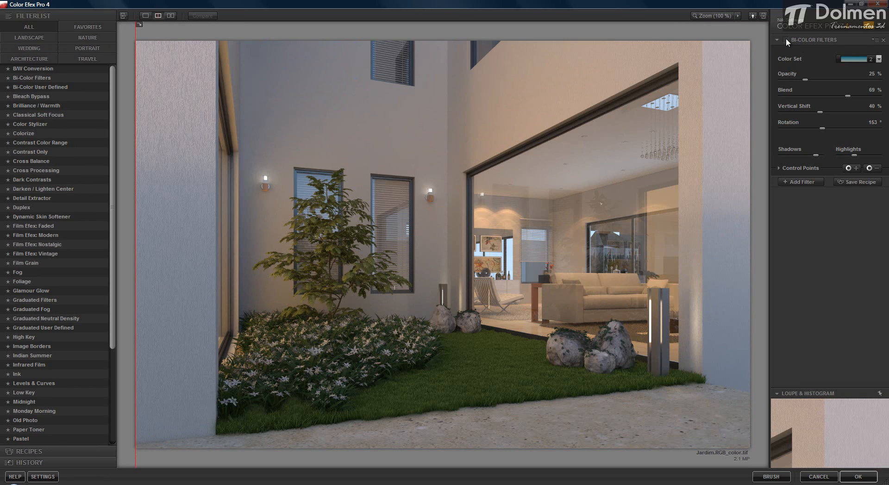
pyautogui.click(786, 41)
# Set the Bi-Color filter's Opacity to 24% and check it by switching the filter off and back on.
pyautogui.moveTo(803, 79)
pyautogui.mouseDown()
pyautogui.moveTo(824, 80)
pyautogui.moveTo(811, 80)
pyautogui.mouseUp()
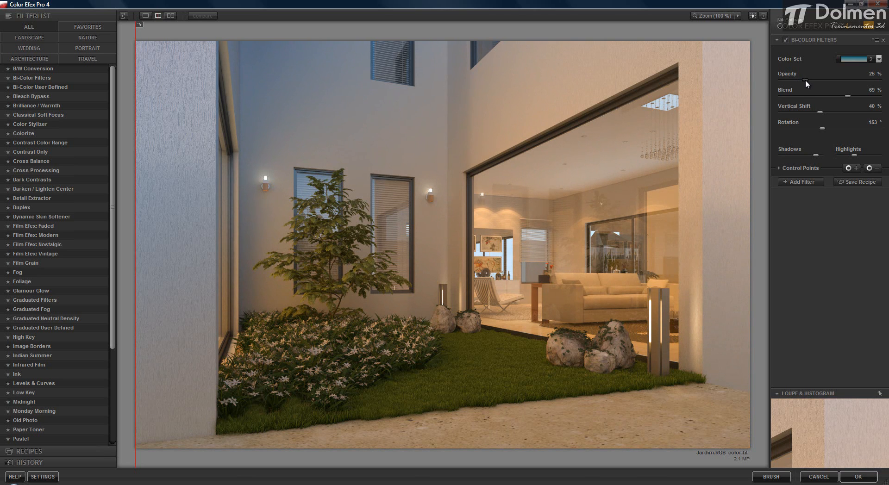
pyautogui.click(785, 40)
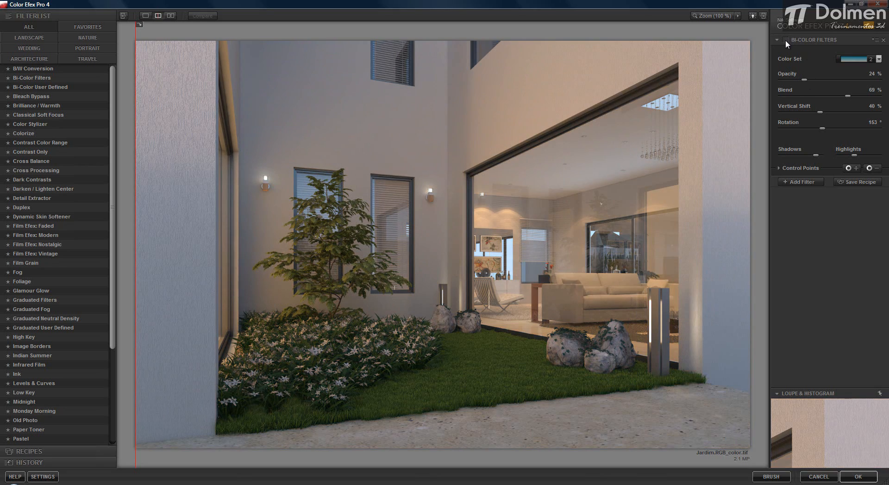
pyautogui.click(785, 42)
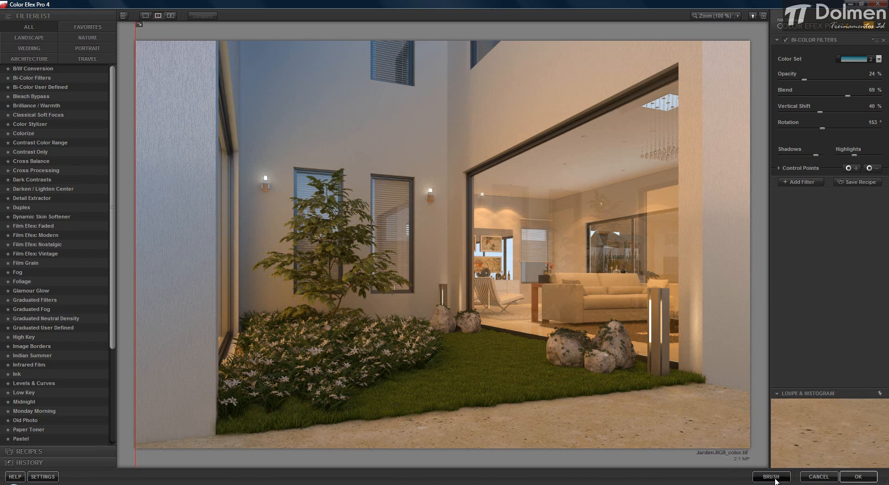
# Apply the filter as a new layer in Photoshop and lower that layer's opacity to 35%.
pyautogui.click(857, 477)
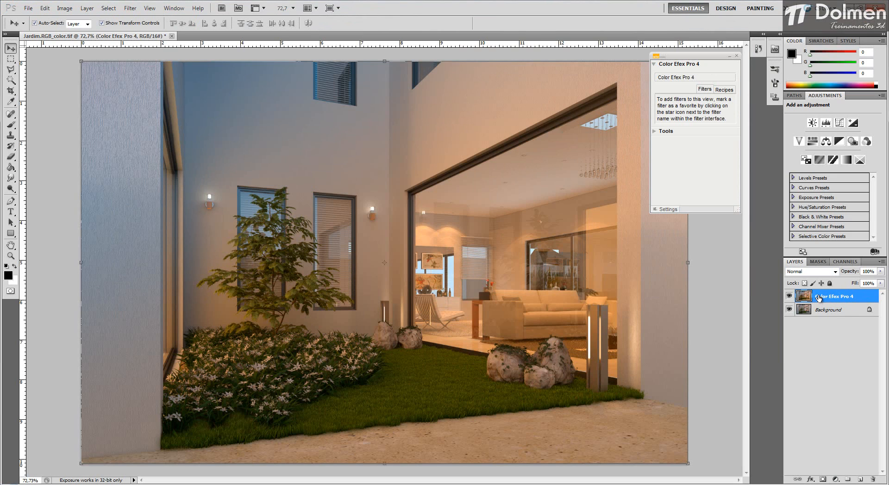
pyautogui.click(880, 272)
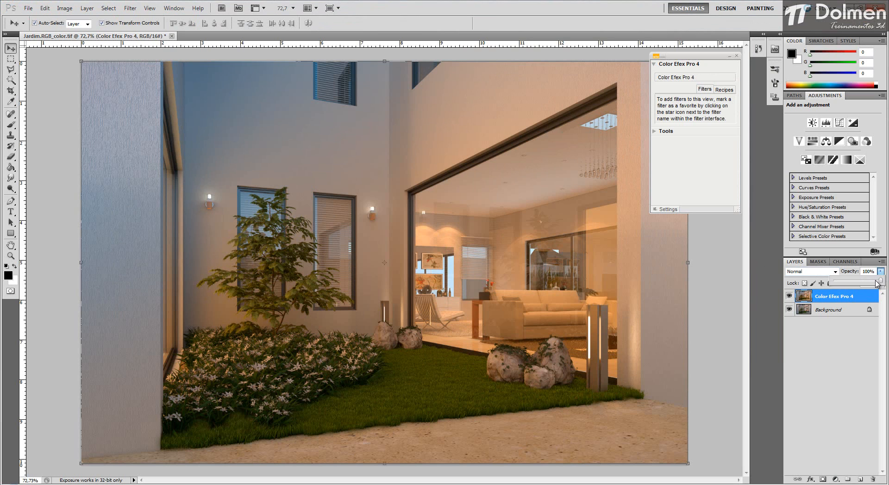
pyautogui.moveTo(879, 283); pyautogui.dragTo(849, 286)
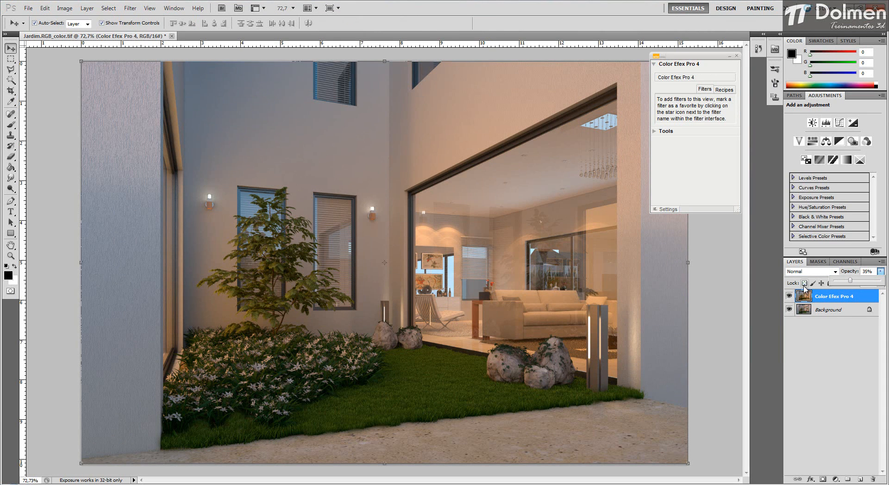
# Compare the image with and without the filtered layer by toggling the layer's visibility.
pyautogui.click(789, 297)
pyautogui.click(789, 297)
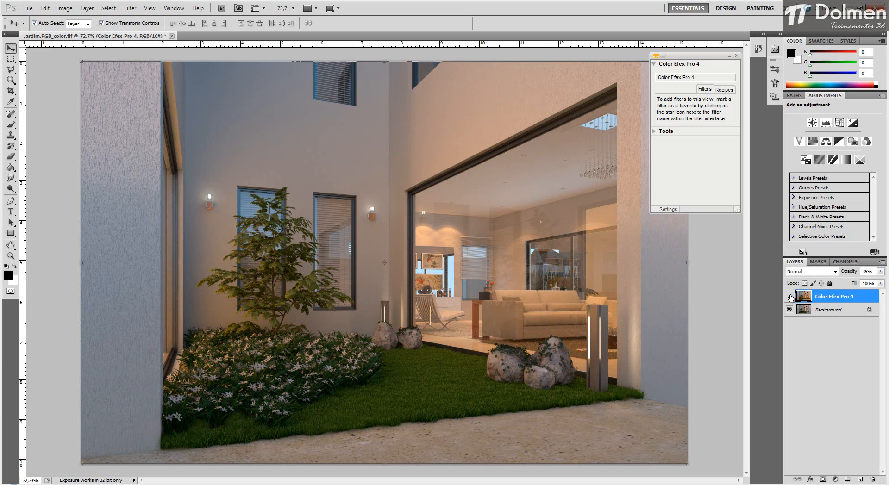
pyautogui.click(789, 297)
# Delete the filtered layer, reopen Color Efex Pro 4 and preview the Bi-Color effect across the whole image.
pyautogui.moveTo(825, 297); pyautogui.dragTo(872, 479)
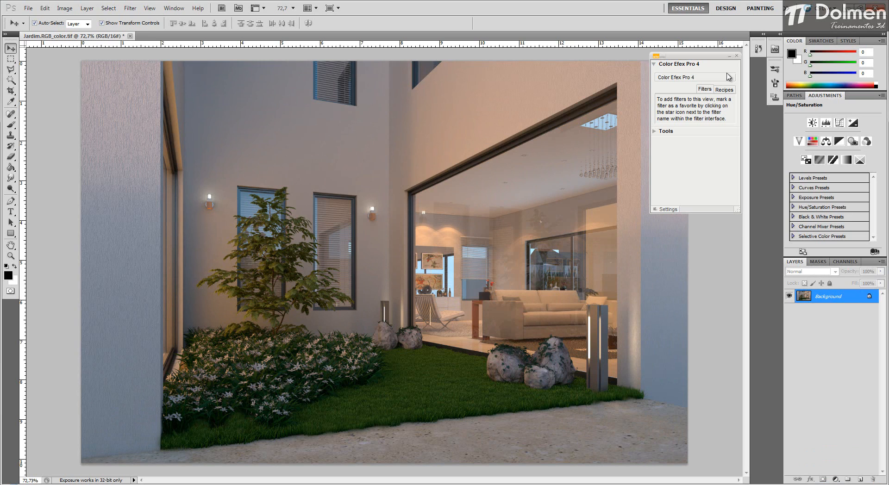
pyautogui.click(680, 79)
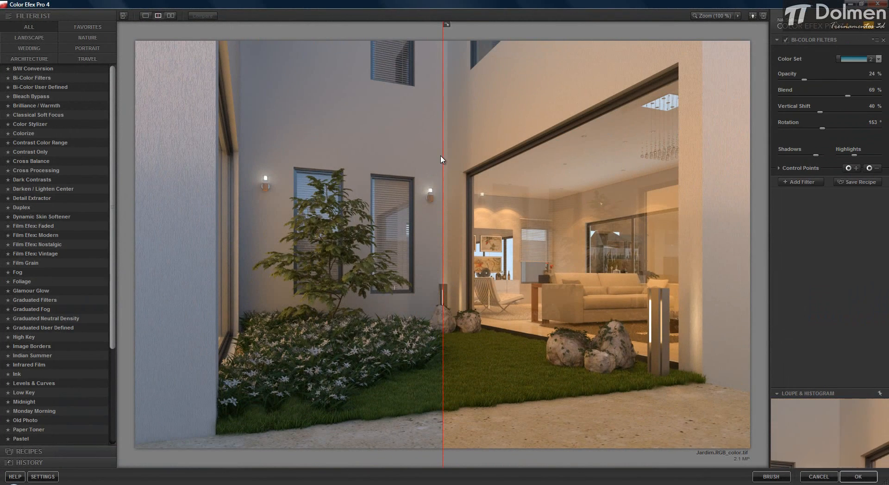
pyautogui.moveTo(443, 160); pyautogui.dragTo(132, 175)
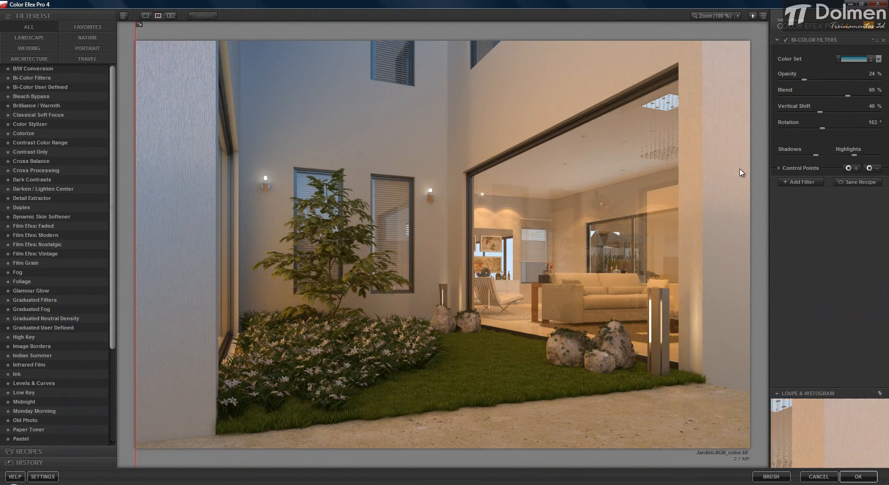
# Send the Bi-Color effect to Photoshop in Brush mode and paint it over the walls, living room and garden.
pyautogui.click(769, 477)
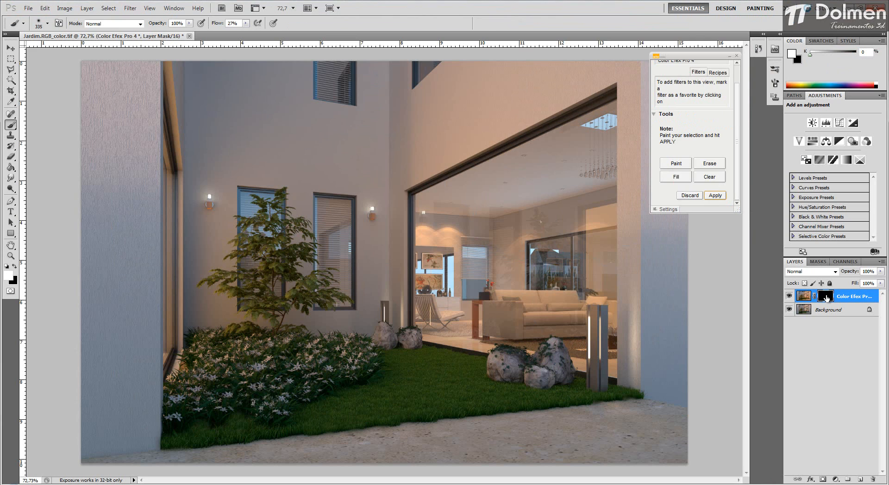
pyautogui.click(10, 48)
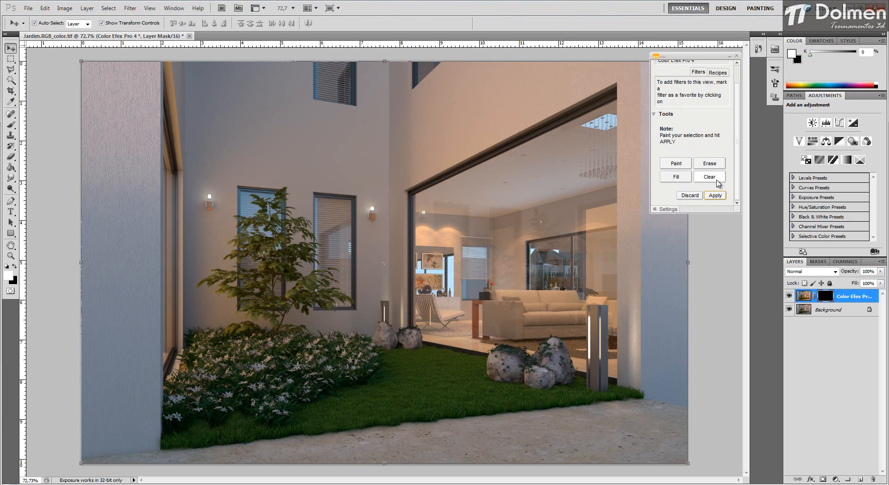
pyautogui.click(676, 165)
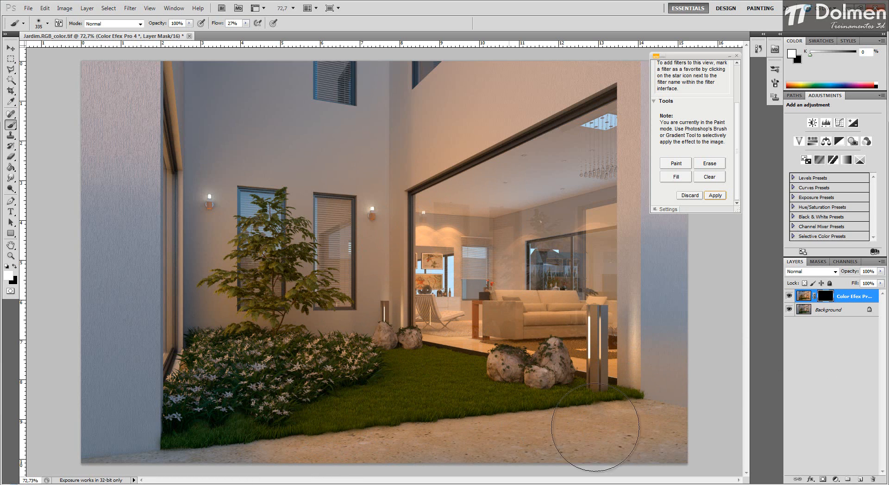
pyautogui.moveTo(639, 243)
pyautogui.mouseDown()
pyautogui.moveTo(669, 93)
pyautogui.moveTo(642, 157)
pyautogui.mouseUp()
pyautogui.moveTo(120, 205)
pyautogui.mouseDown()
pyautogui.moveTo(96, 53)
pyautogui.moveTo(94, 92)
pyautogui.moveTo(151, 43)
pyautogui.moveTo(135, 255)
pyautogui.moveTo(154, 242)
pyautogui.moveTo(201, 99)
pyautogui.moveTo(182, 441)
pyautogui.moveTo(151, 345)
pyautogui.moveTo(110, 322)
pyautogui.moveTo(83, 478)
pyautogui.moveTo(83, 350)
pyautogui.moveTo(128, 330)
pyautogui.moveTo(145, 456)
pyautogui.mouseUp()
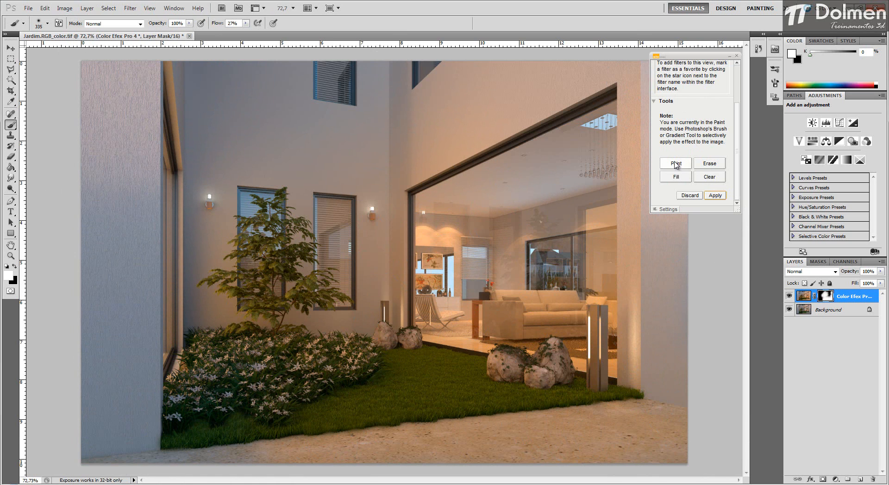
# Try erasing the painted effect, and try filling and clearing the whole layer mask.
pyautogui.click(709, 163)
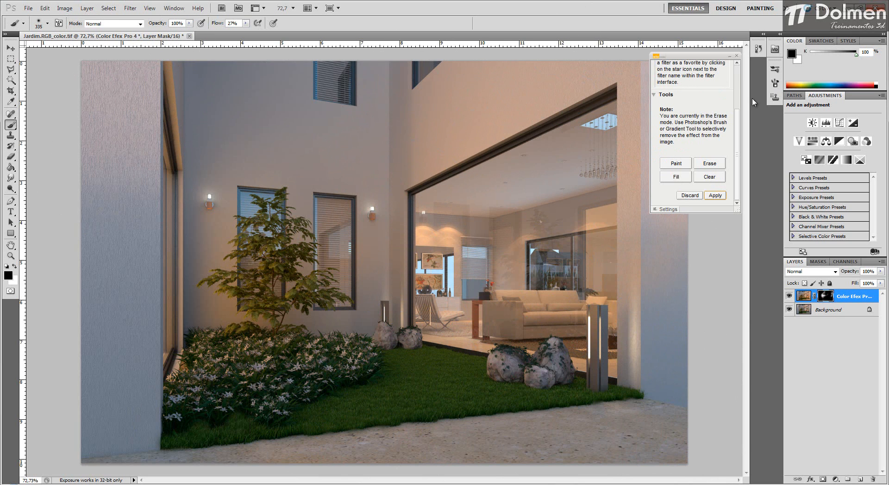
pyautogui.click(676, 178)
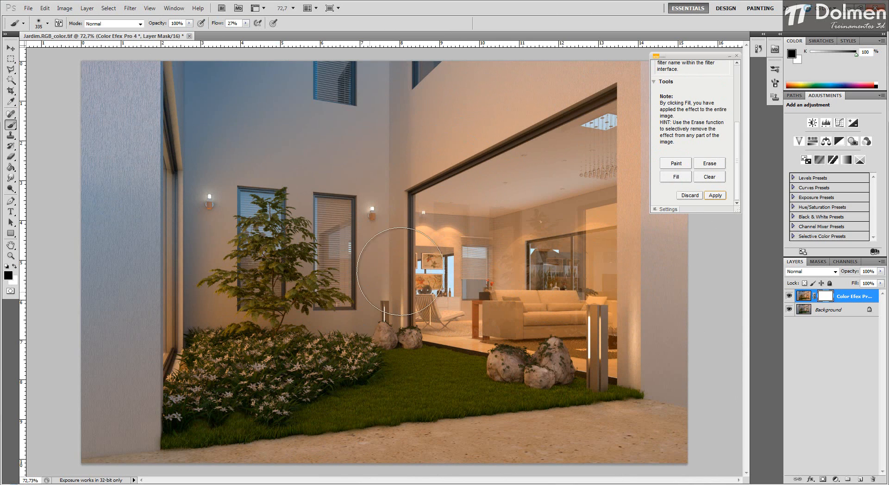
pyautogui.click(711, 177)
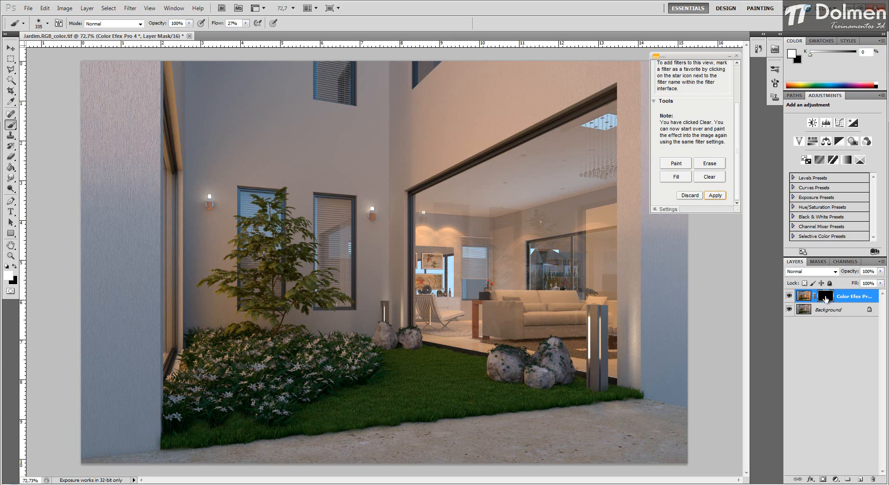
# Fill the effect over the entire image and erase it from parts of the walls, lawn and paving.
pyautogui.click(676, 176)
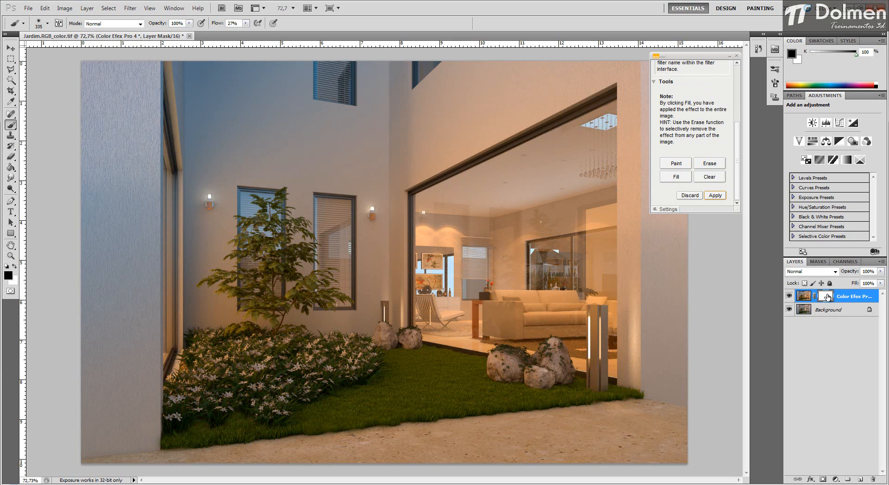
pyautogui.moveTo(427, 167)
pyautogui.mouseDown()
pyautogui.moveTo(400, 113)
pyautogui.moveTo(316, 116)
pyautogui.moveTo(347, 63)
pyautogui.moveTo(167, 51)
pyautogui.moveTo(99, 102)
pyautogui.moveTo(90, 81)
pyautogui.moveTo(200, 95)
pyautogui.moveTo(231, 158)
pyautogui.moveTo(306, 148)
pyautogui.moveTo(440, 164)
pyautogui.moveTo(381, 145)
pyautogui.moveTo(389, 93)
pyautogui.moveTo(236, 260)
pyautogui.moveTo(323, 313)
pyautogui.moveTo(301, 384)
pyautogui.moveTo(408, 407)
pyautogui.moveTo(555, 408)
pyautogui.moveTo(488, 382)
pyautogui.moveTo(298, 446)
pyautogui.moveTo(634, 268)
pyautogui.moveTo(654, 169)
pyautogui.moveTo(504, 438)
pyautogui.moveTo(595, 435)
pyautogui.moveTo(148, 463)
pyautogui.moveTo(678, 472)
pyautogui.moveTo(646, 428)
pyautogui.moveTo(483, 458)
pyautogui.mouseUp()
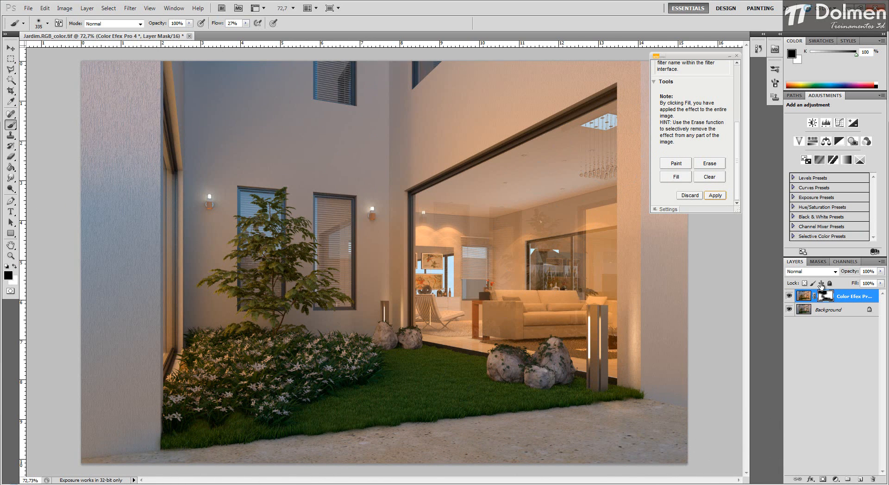
# Compare the partly erased effect with the original by toggling the masked layer's visibility.
pyautogui.click(789, 296)
pyautogui.click(790, 296)
pyautogui.click(789, 296)
pyautogui.click(790, 296)
# Apply the brushed effect to finish the layer mask and return to the Move tool.
pyautogui.click(677, 163)
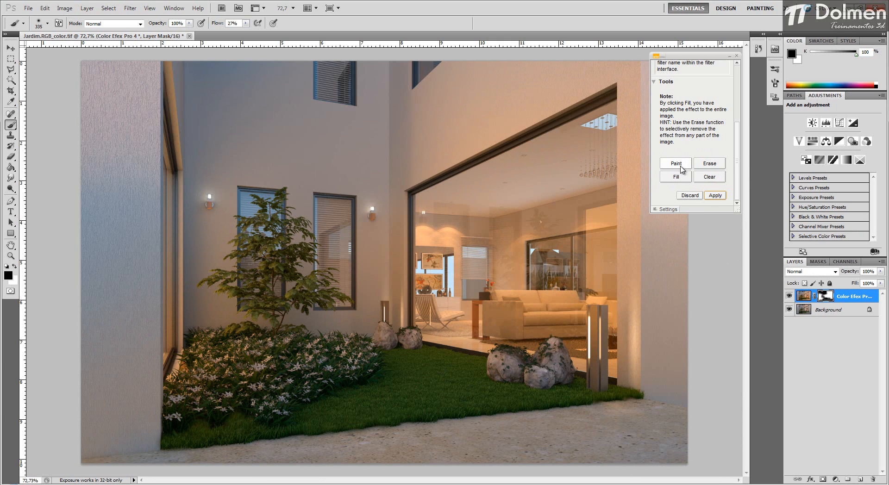
pyautogui.click(714, 196)
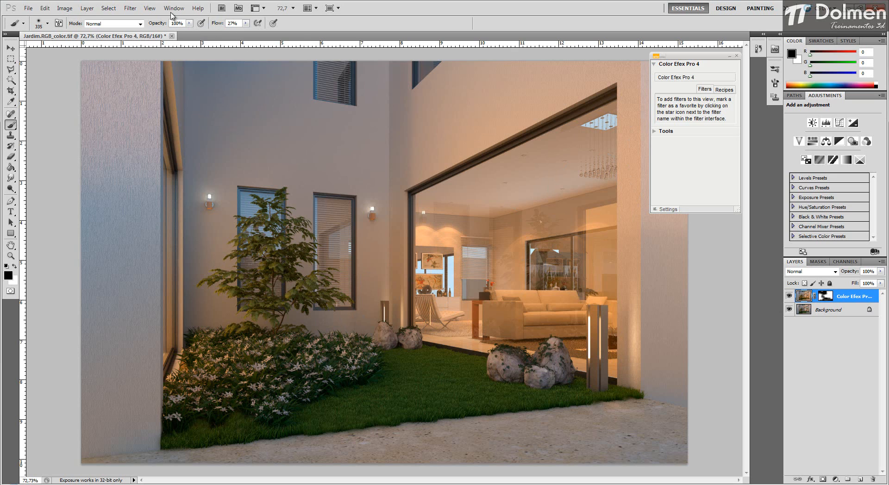
pyautogui.click(11, 48)
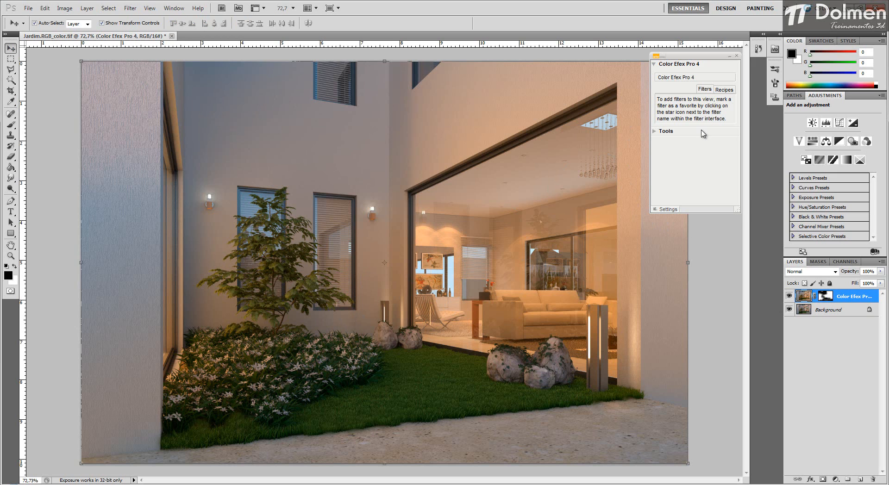
# Delete the masked layer, reopen Color Efex Pro 4 and sweep the split divider to the image's left edge.
pyautogui.moveTo(845, 298); pyautogui.dragTo(873, 481)
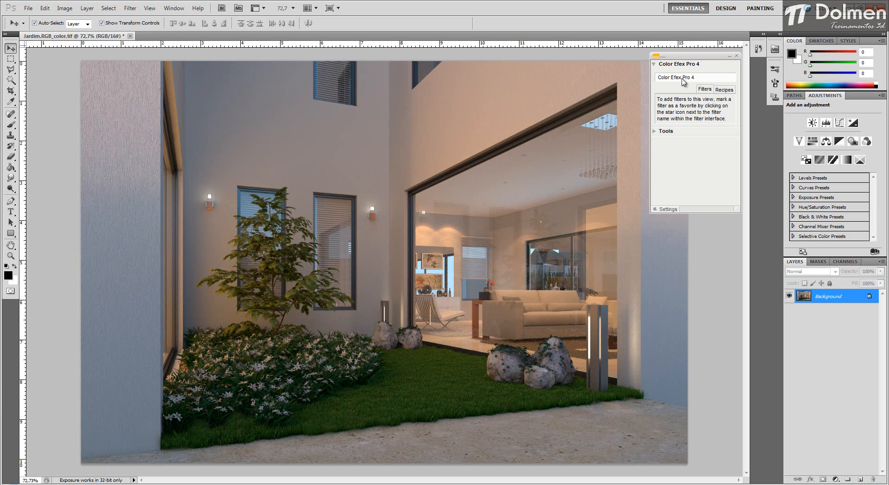
pyautogui.hotkey('ctrl', 'z')
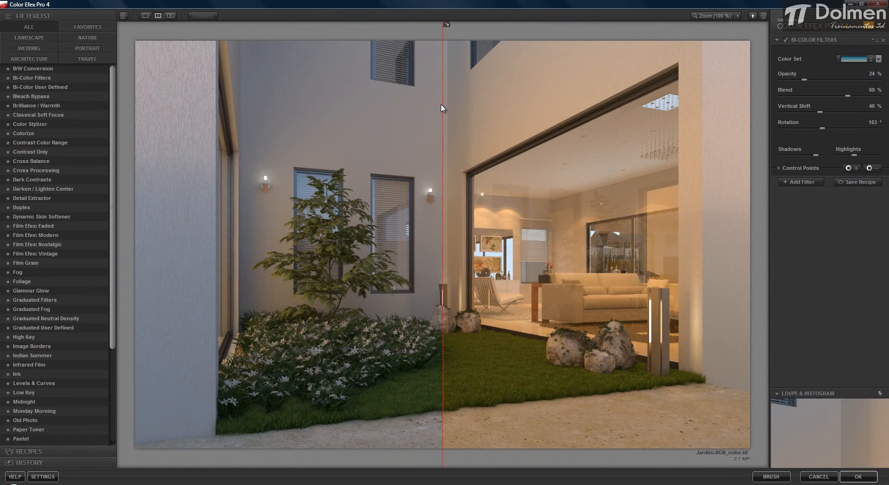
pyautogui.moveTo(443, 102); pyautogui.dragTo(136, 111)
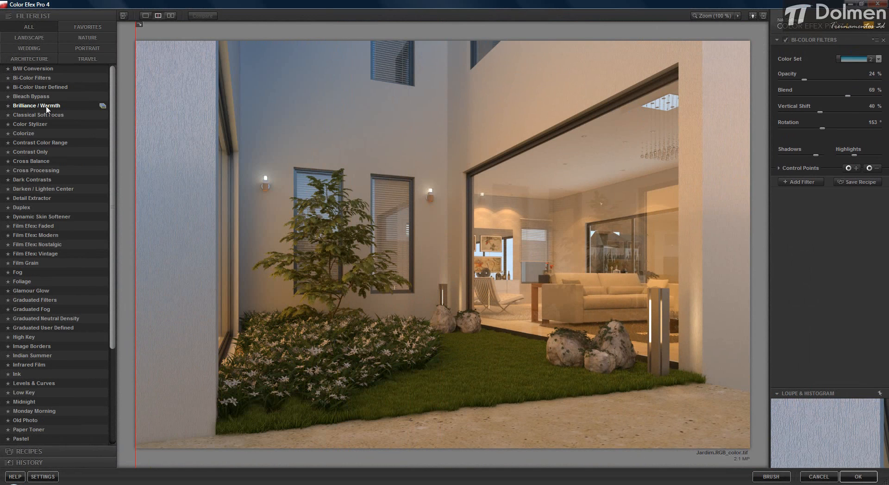
# Load the Brilliance / Warmth filter and set its Saturation to 27%.
pyautogui.click(20, 106)
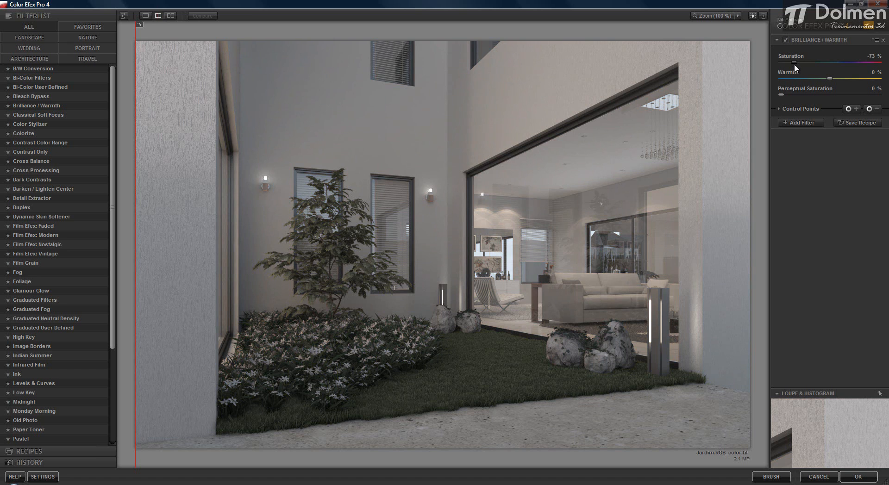
pyautogui.moveTo(822, 62); pyautogui.dragTo(858, 61)
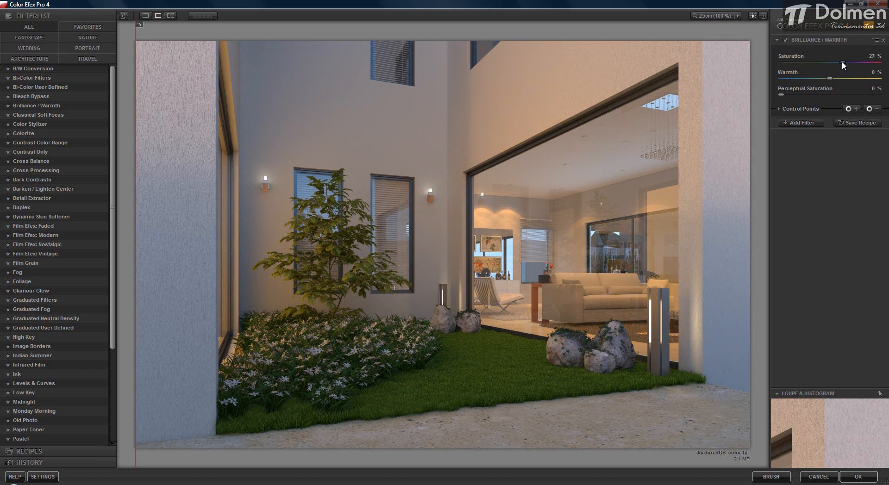
# Try Warmth at -83% and 25% and Perceptual Saturation at 55%, returning Perceptual Saturation to 0%.
pyautogui.moveTo(802, 78); pyautogui.dragTo(781, 79)
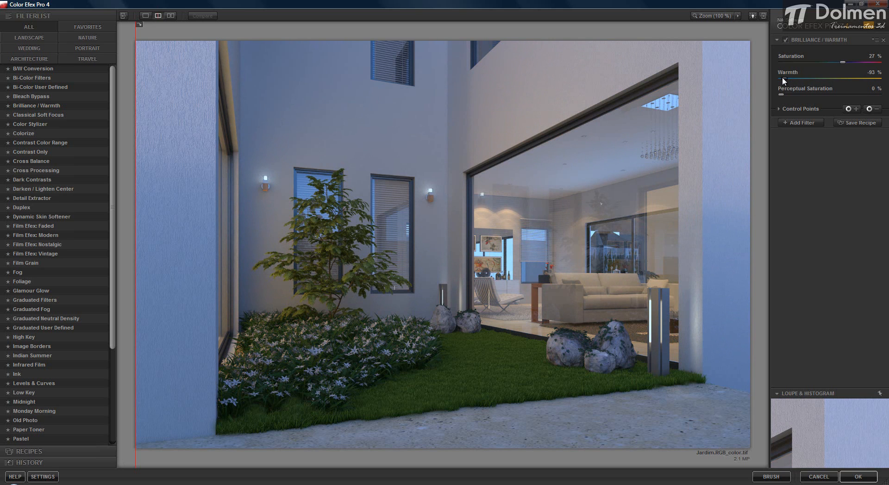
pyautogui.moveTo(825, 77); pyautogui.dragTo(855, 80)
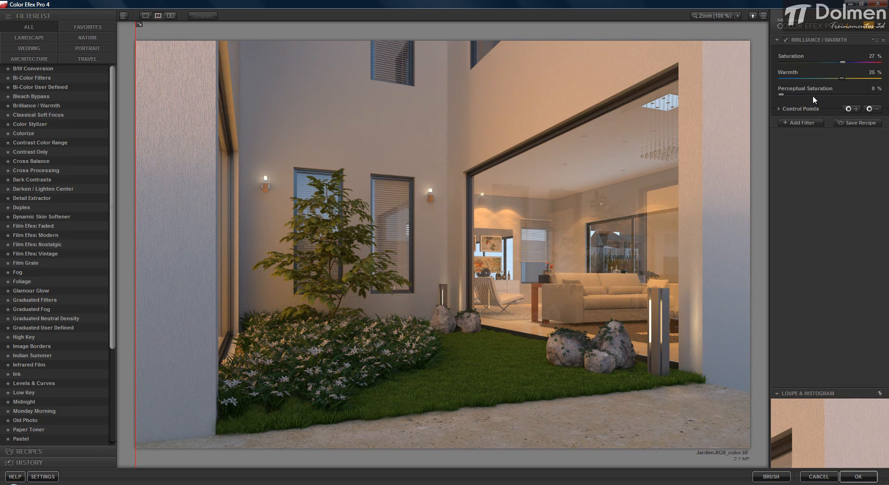
pyautogui.moveTo(781, 94); pyautogui.dragTo(849, 91)
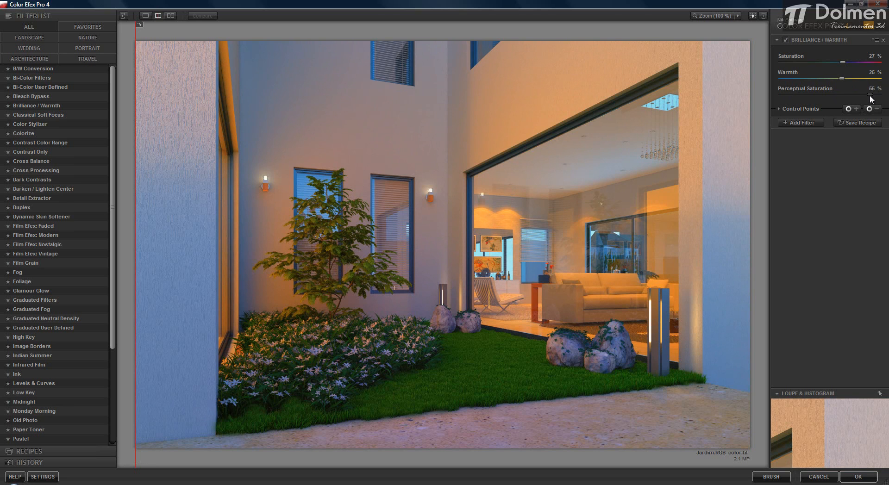
pyautogui.moveTo(871, 96); pyautogui.dragTo(777, 96)
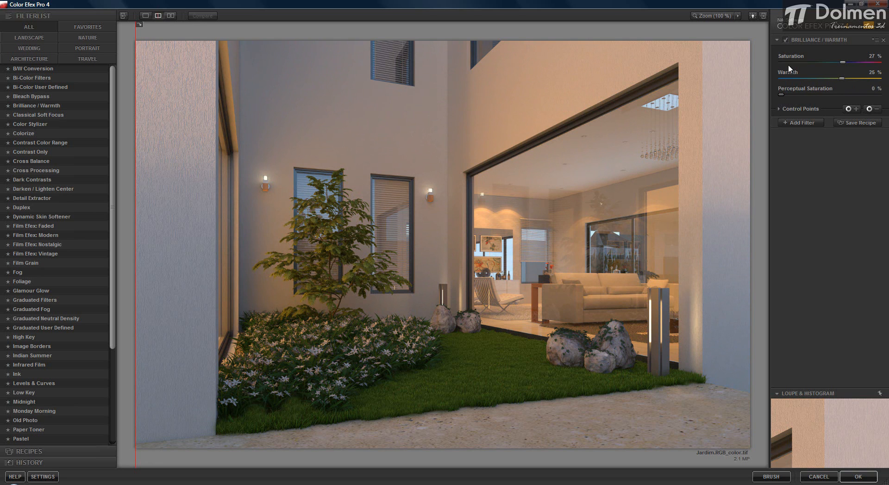
# Set the Brilliance / Warmth filter's Saturation to 40% and Warmth to 11%, and toggle the filter to check its effect.
pyautogui.moveTo(840, 78)
pyautogui.mouseDown()
pyautogui.moveTo(779, 79)
pyautogui.moveTo(835, 76)
pyautogui.mouseUp()
pyautogui.click(785, 40)
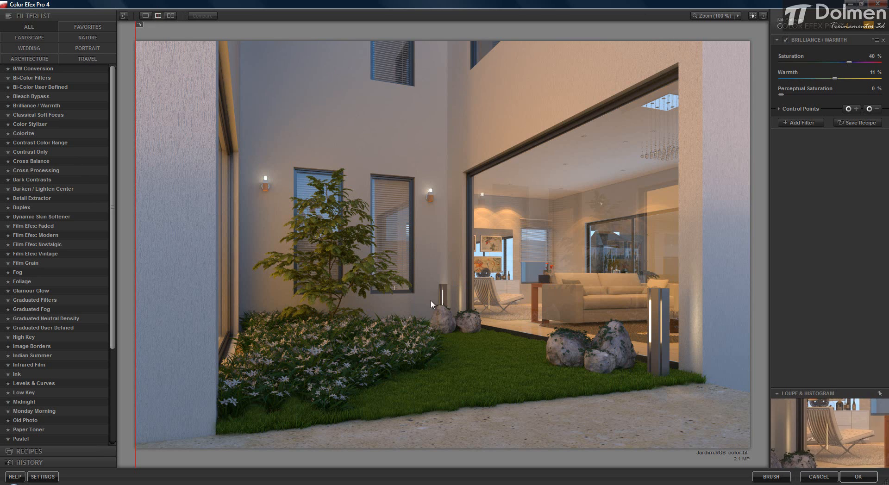
# Compare the original and filtered images stacked and side by side, and restore the split preview with its divider at the image's left edge.
pyautogui.click(171, 15)
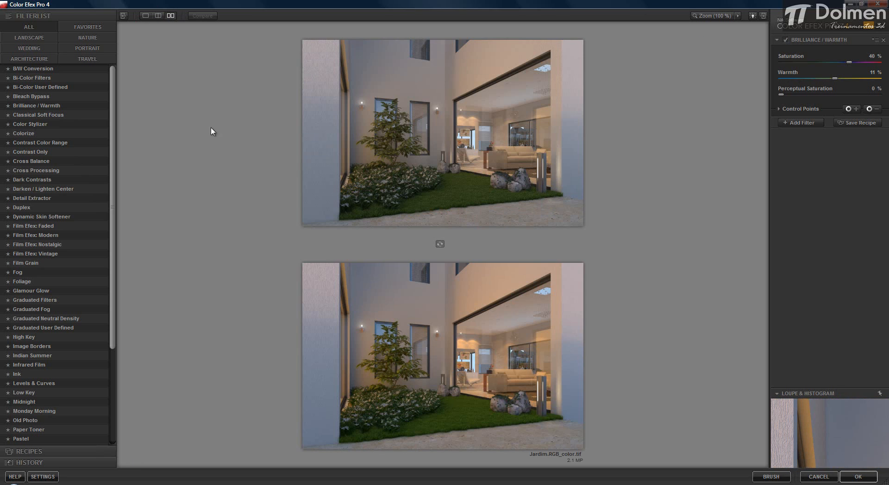
pyautogui.click(439, 244)
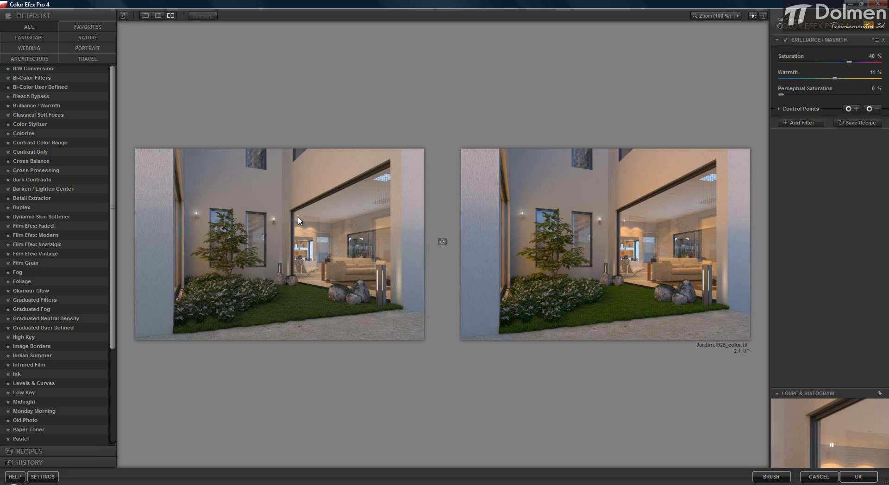
pyautogui.click(157, 15)
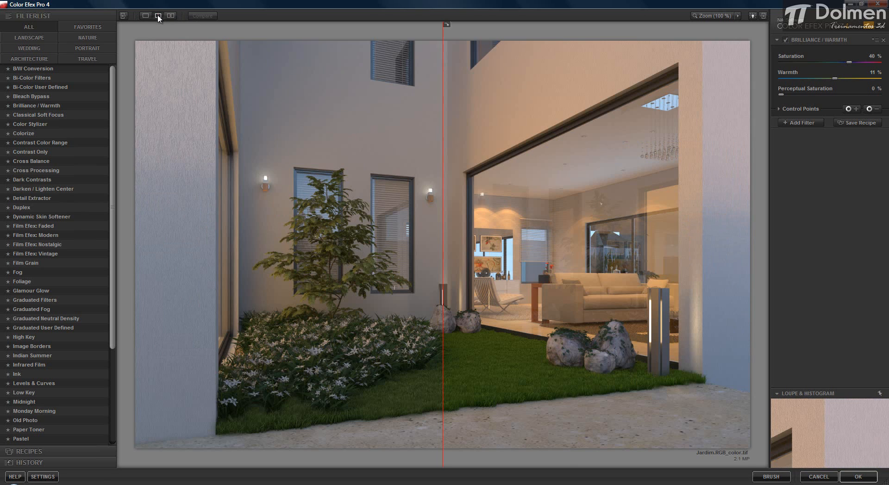
pyautogui.moveTo(441, 153); pyautogui.dragTo(118, 158)
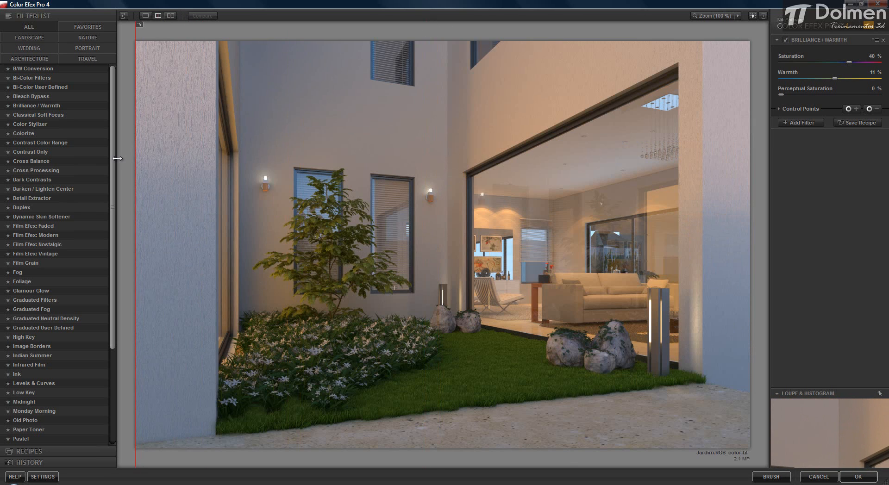
pyautogui.click(785, 40)
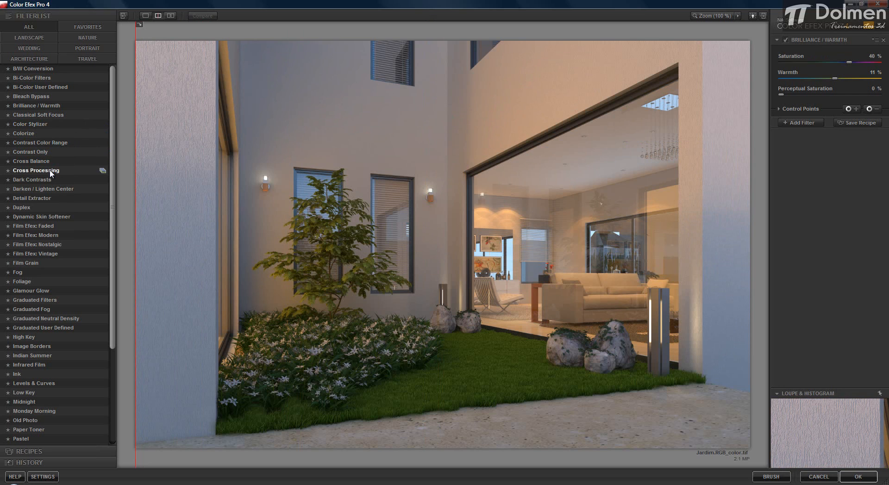
# Load the Classical Soft Focus filter and toggle it repeatedly to compare the garden image with and without the effect, leaving it enabled.
pyautogui.click(46, 115)
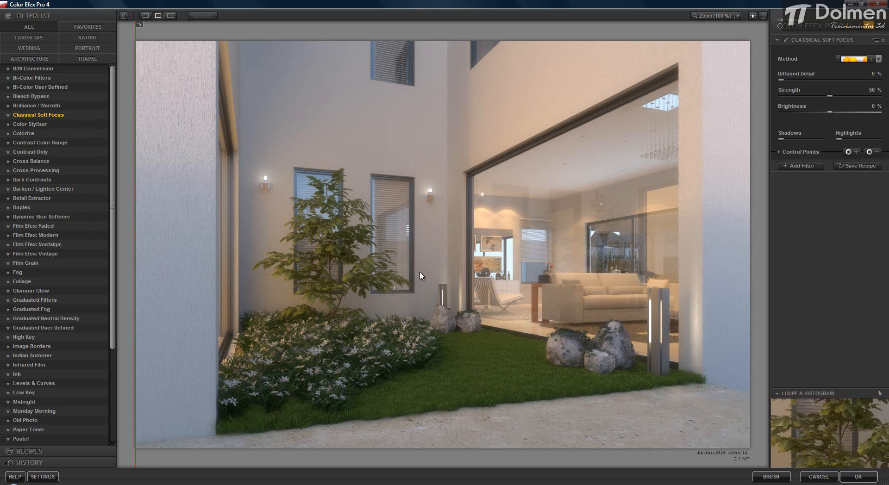
pyautogui.click(785, 39)
pyautogui.click(784, 40)
pyautogui.click(784, 39)
pyautogui.click(785, 39)
pyautogui.click(785, 39)
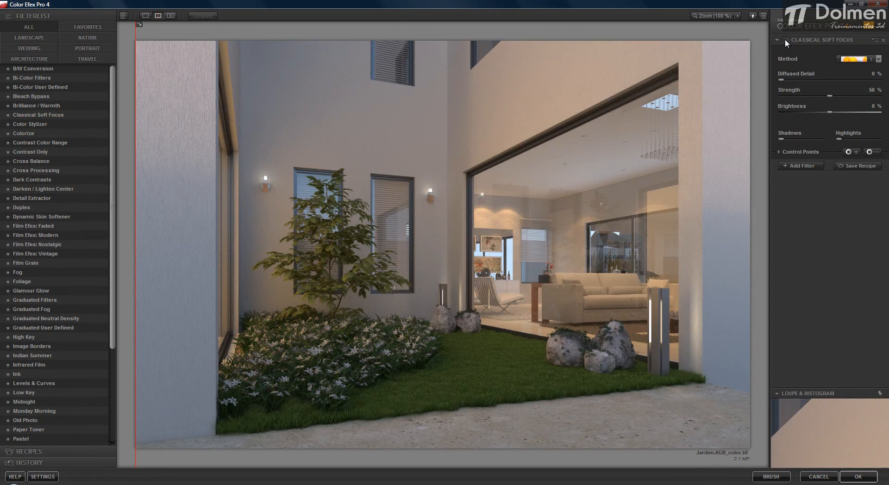
pyautogui.click(785, 39)
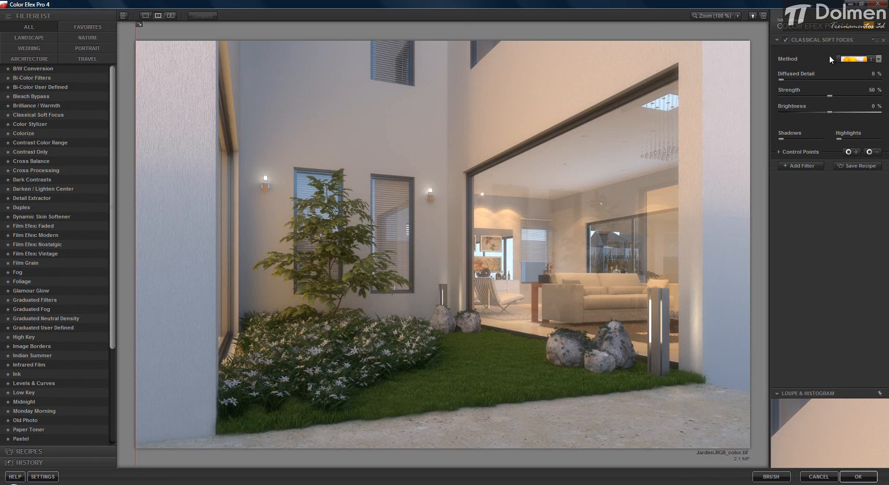
# Keep the first Soft Focus method and try Diffused Detail at 90% before reducing it to 9%.
pyautogui.click(878, 58)
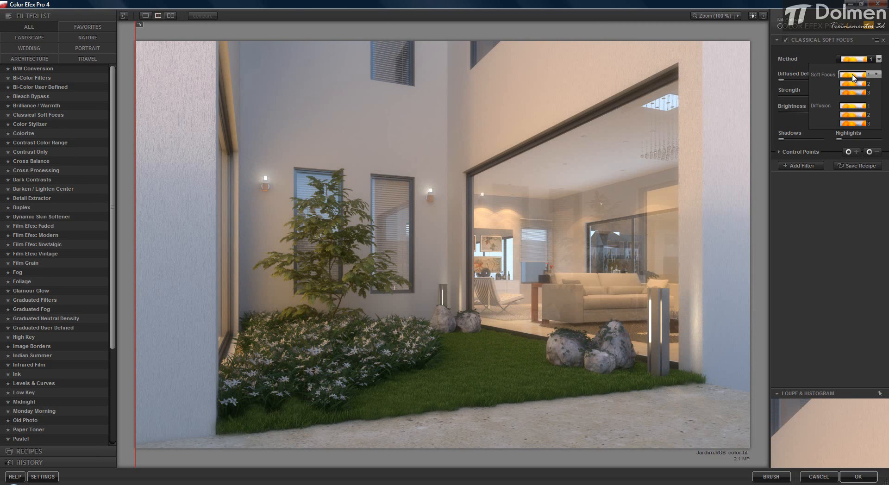
pyautogui.click(852, 74)
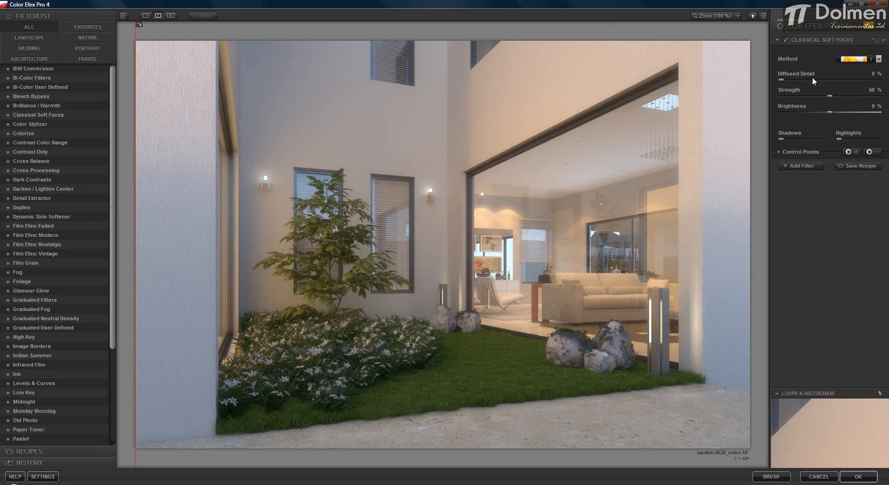
pyautogui.moveTo(782, 77); pyautogui.dragTo(853, 75)
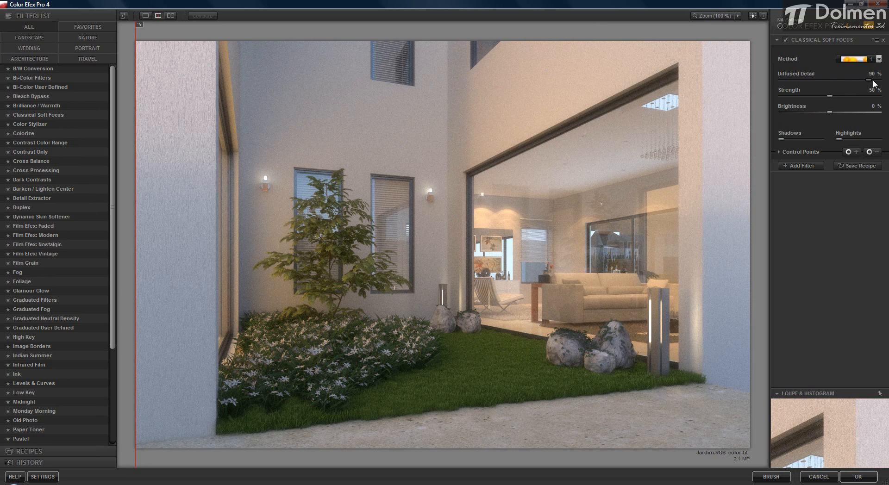
pyautogui.moveTo(865, 79); pyautogui.dragTo(788, 84)
# Set the soft focus Strength to 73% and Brightness to 16%, and raise the Highlights protection slightly.
pyautogui.moveTo(828, 95); pyautogui.dragTo(883, 93)
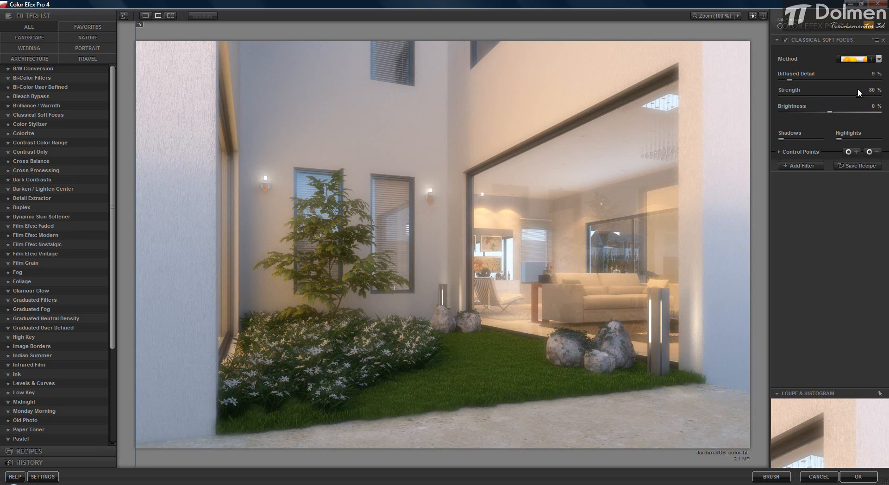
pyautogui.moveTo(856, 88); pyautogui.dragTo(847, 91)
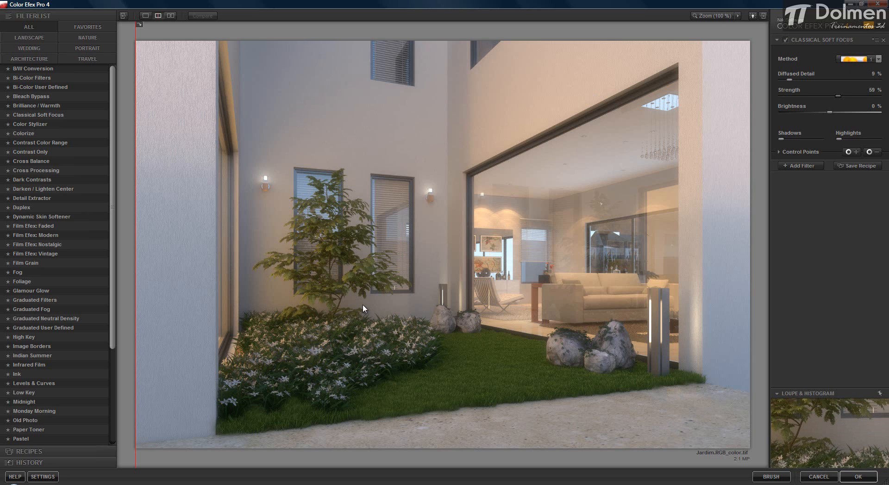
pyautogui.moveTo(837, 95); pyautogui.dragTo(834, 122)
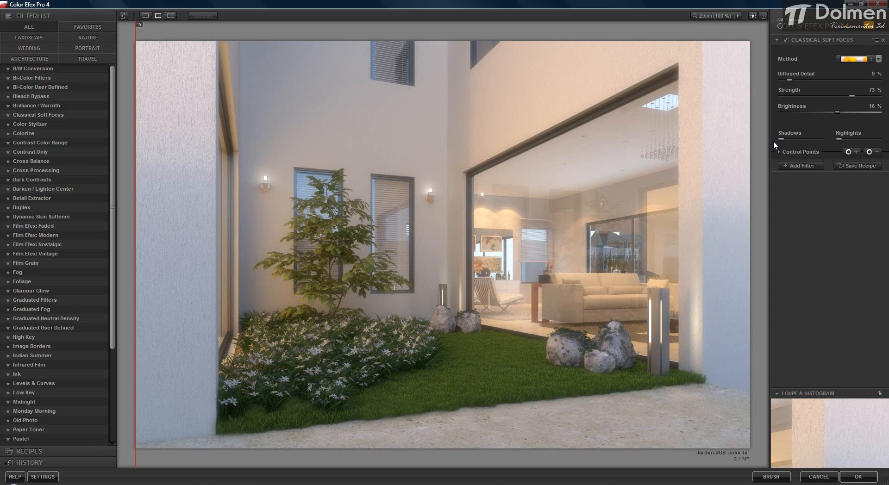
pyautogui.moveTo(781, 138)
pyautogui.mouseDown()
pyautogui.moveTo(817, 134)
pyautogui.moveTo(782, 140)
pyautogui.mouseUp()
pyautogui.moveTo(840, 137)
pyautogui.mouseDown()
pyautogui.moveTo(885, 141)
pyautogui.moveTo(834, 140)
pyautogui.moveTo(851, 138)
pyautogui.moveTo(842, 139)
pyautogui.mouseUp()
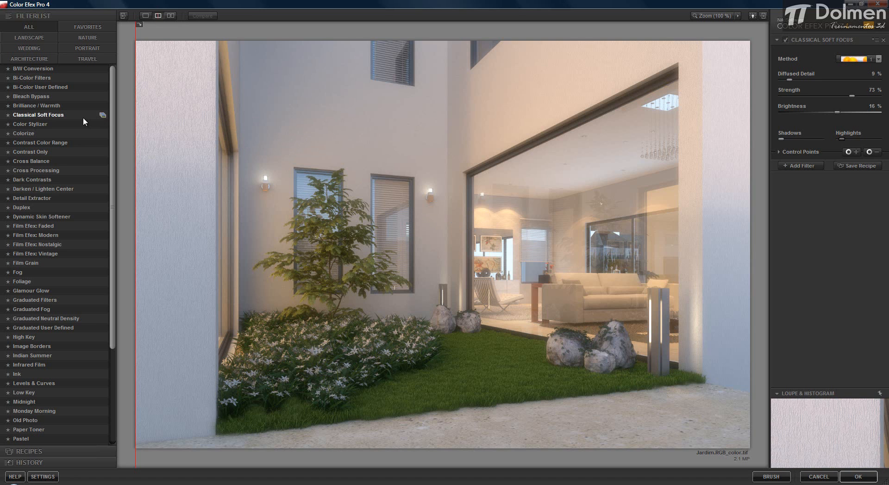
# Load the Darken / Lighten Center filter, try center shape 2 and switch back to shape 1.
pyautogui.click(43, 189)
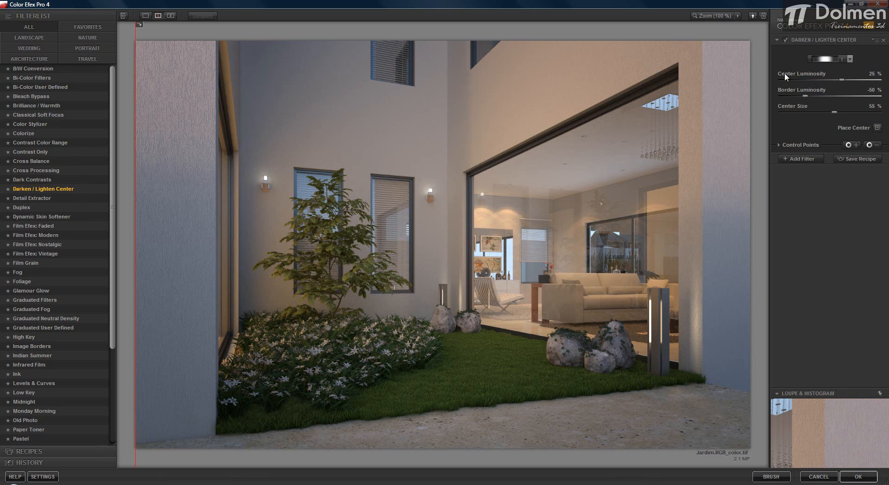
pyautogui.click(849, 59)
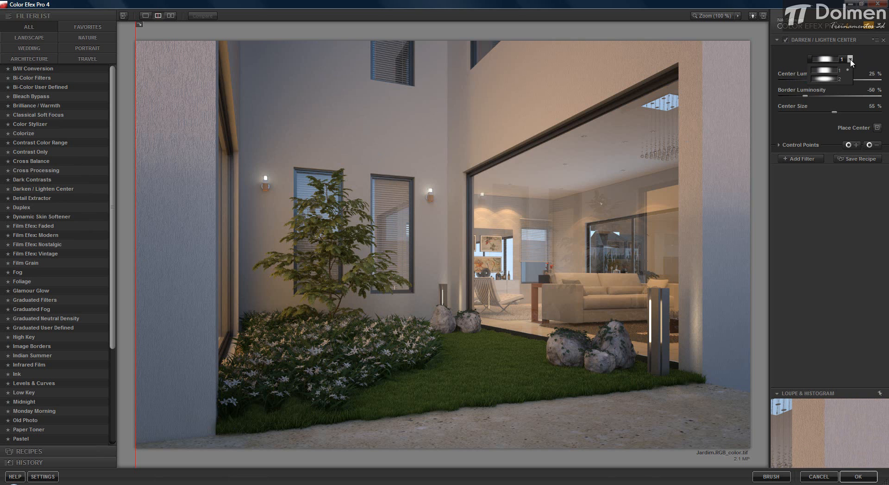
pyautogui.click(824, 79)
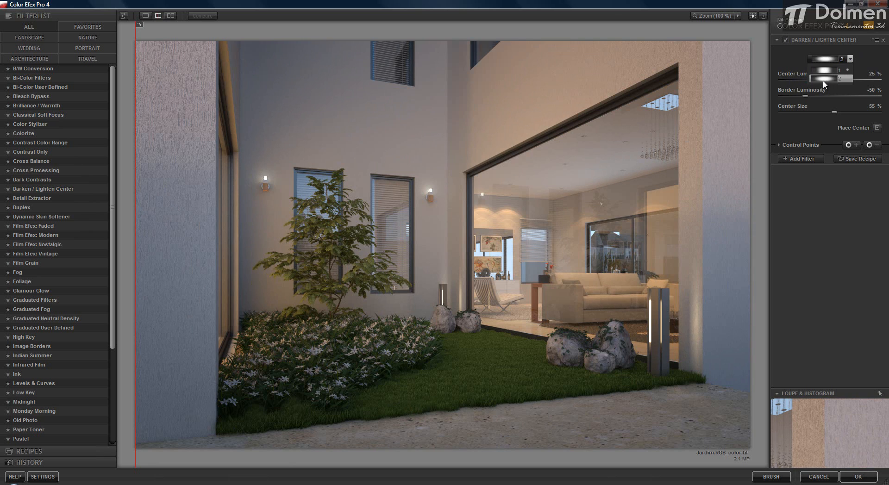
pyautogui.click(824, 70)
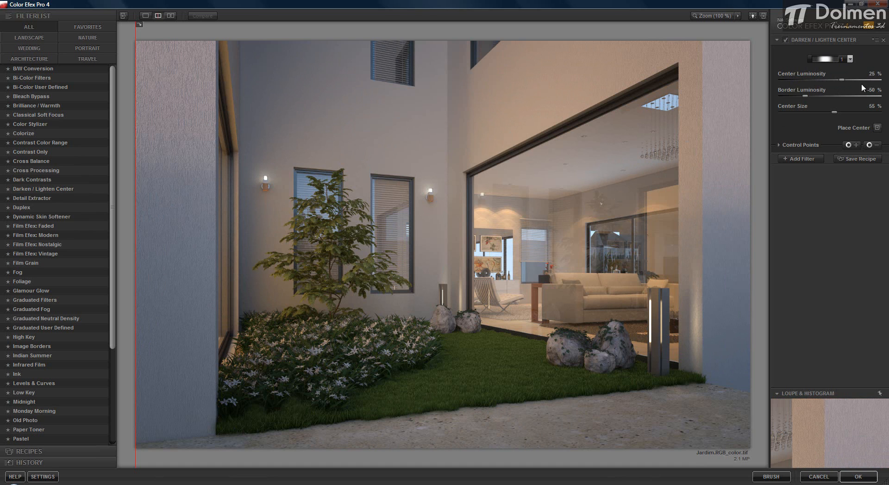
# Set Center Luminosity to 90%, Border Luminosity to -100% and Center Size to 84%, testing a Center Size of 8% along the way.
pyautogui.moveTo(842, 80); pyautogui.dragTo(872, 85)
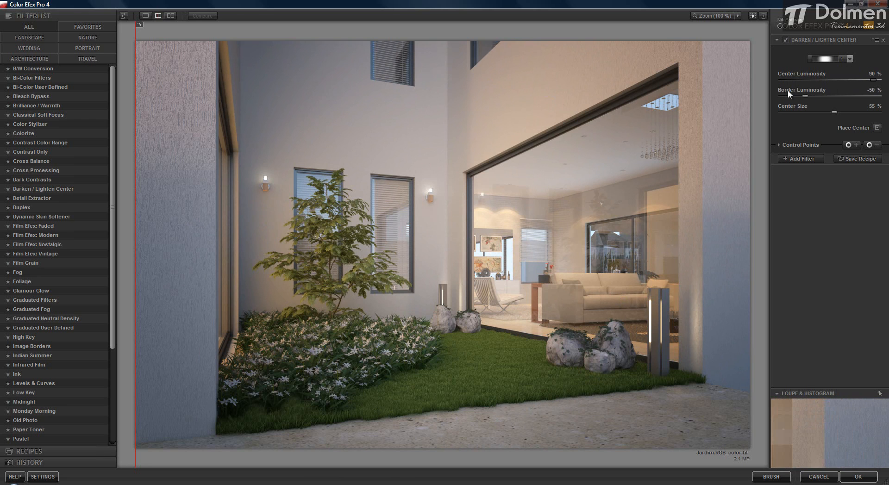
pyautogui.moveTo(805, 96); pyautogui.dragTo(777, 97)
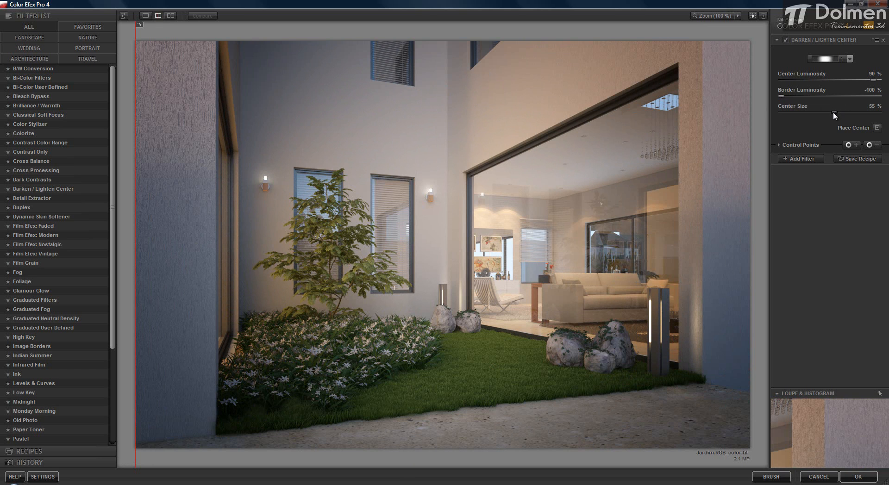
pyautogui.moveTo(832, 112); pyautogui.dragTo(777, 114)
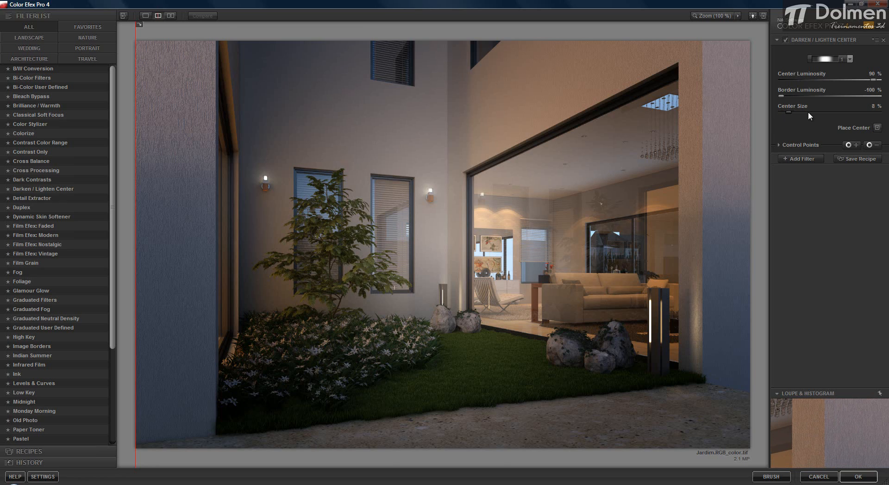
pyautogui.moveTo(807, 112); pyautogui.dragTo(864, 112)
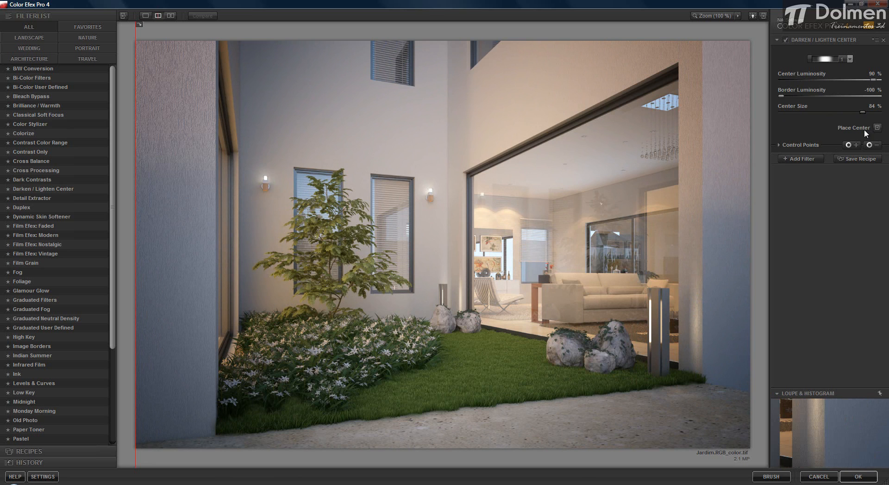
# Try placing the lightened center near the tall garden lamp, beside the tree and near the left wall.
pyautogui.click(876, 127)
pyautogui.click(651, 311)
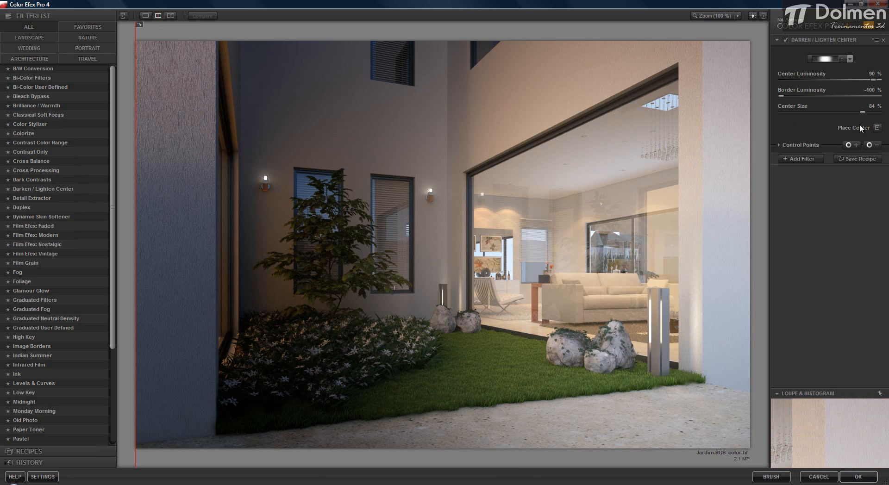
pyautogui.click(877, 127)
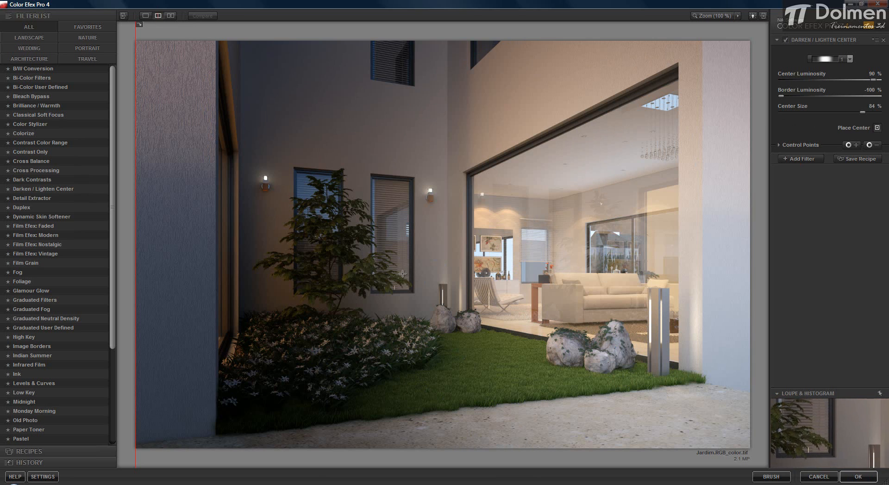
pyautogui.click(339, 258)
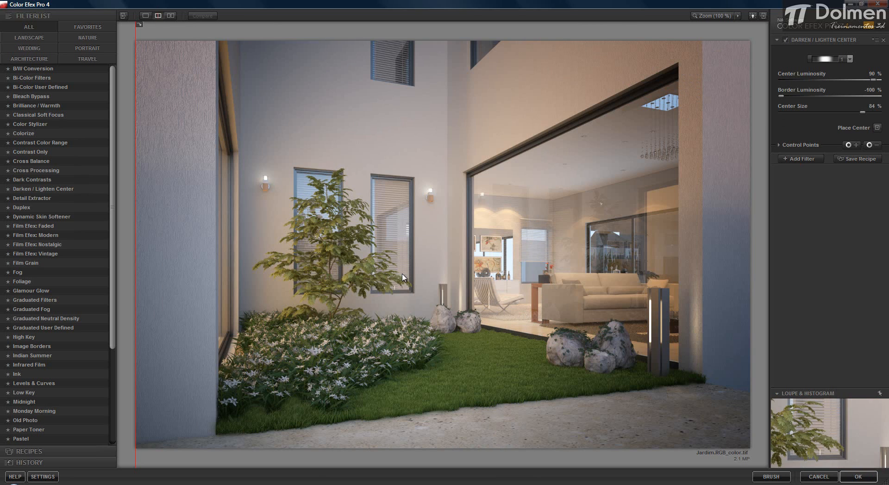
pyautogui.click(877, 127)
pyautogui.click(234, 237)
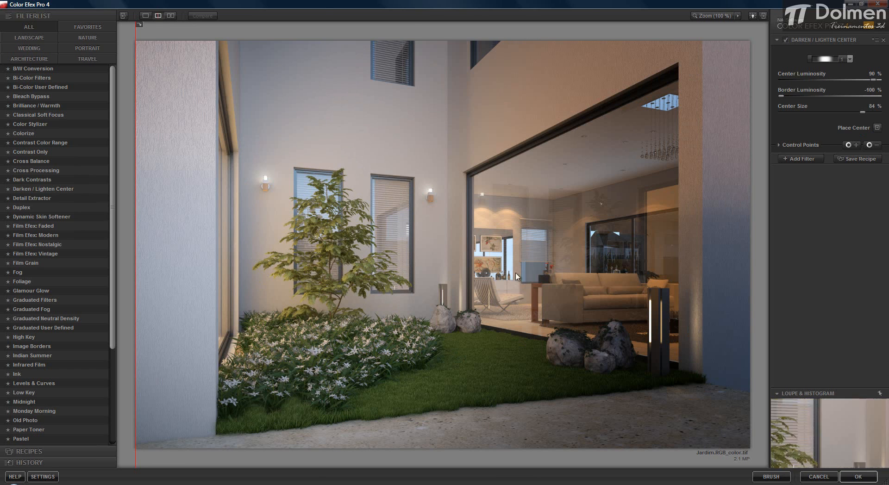
# Set Center Luminosity to 79% and Border Luminosity to -47%, and place the lightened center near the middle of the image.
pyautogui.click(860, 79)
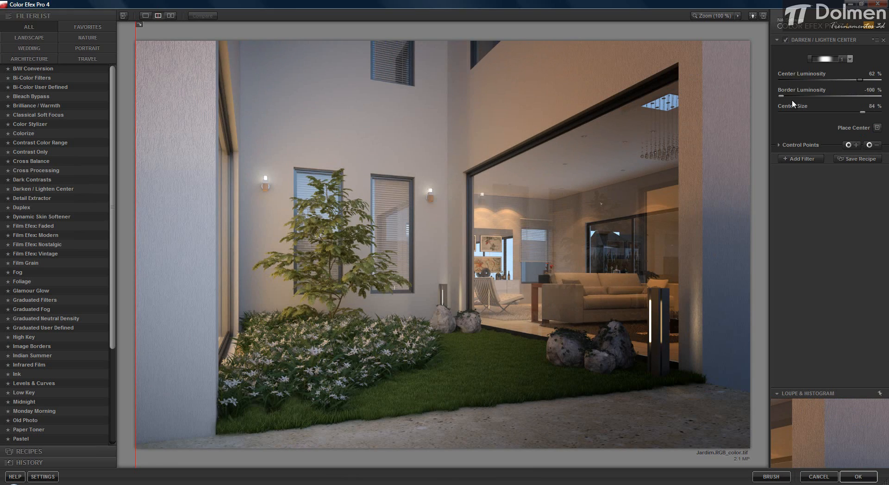
pyautogui.moveTo(782, 96); pyautogui.dragTo(806, 96)
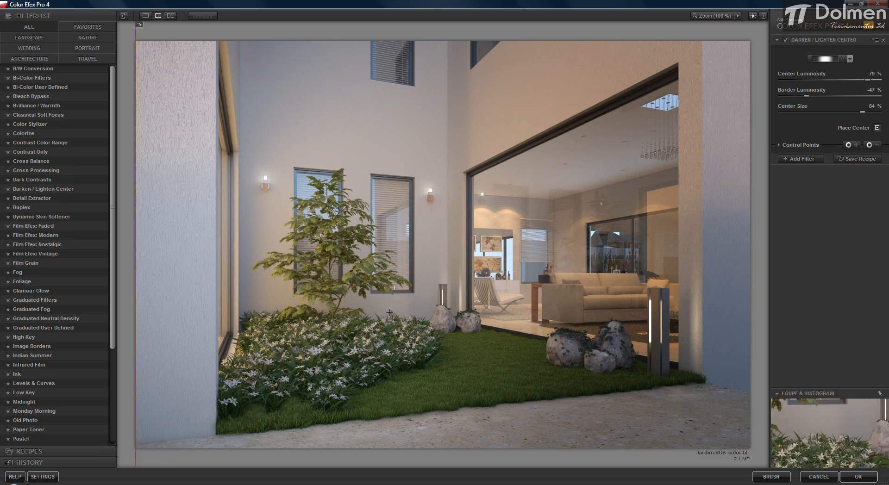
pyautogui.click(429, 254)
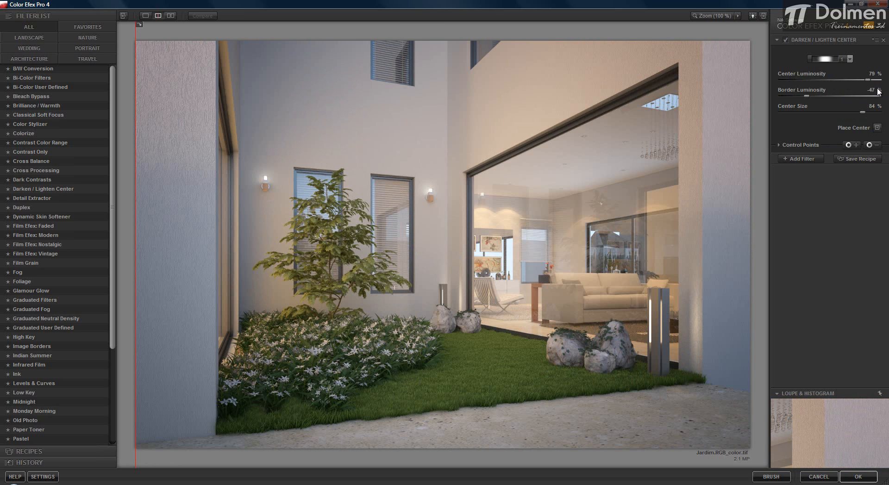
# Set Center Luminosity to 61%, Border Luminosity to -92% and Center Size to 78%.
pyautogui.moveTo(866, 79)
pyautogui.mouseDown()
pyautogui.moveTo(820, 82)
pyautogui.moveTo(855, 80)
pyautogui.mouseUp()
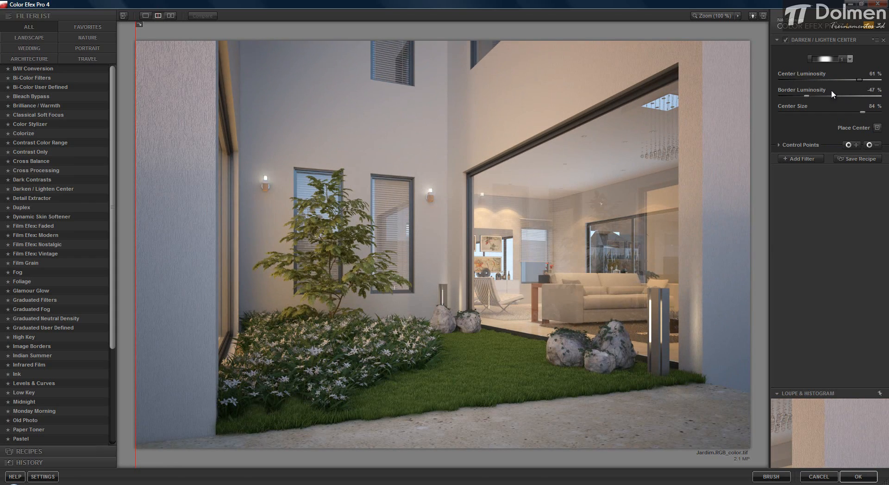
pyautogui.moveTo(806, 95); pyautogui.dragTo(786, 96)
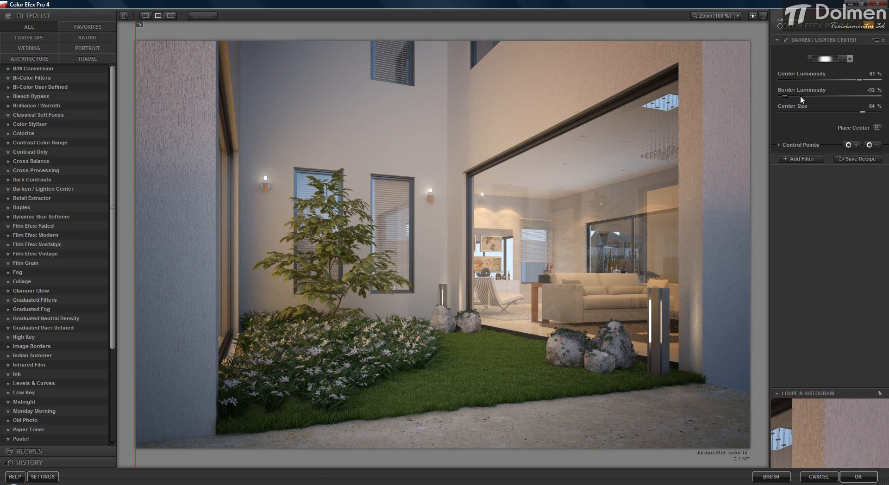
pyautogui.moveTo(862, 112)
pyautogui.mouseDown()
pyautogui.moveTo(817, 112)
pyautogui.moveTo(857, 112)
pyautogui.mouseUp()
# Toggle the Darken / Lighten Center filter off and on to compare the image with and without the effect.
pyautogui.click(785, 40)
pyautogui.click(786, 39)
pyautogui.click(786, 39)
pyautogui.click(786, 39)
pyautogui.click(786, 39)
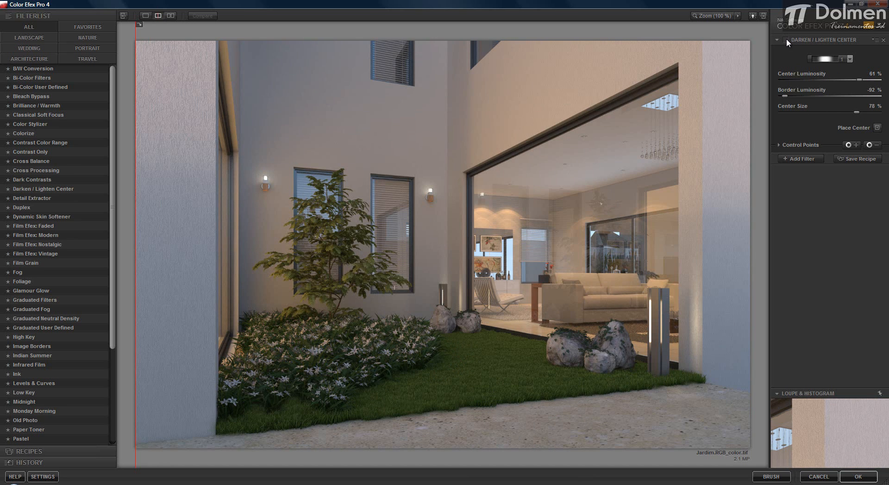
pyautogui.click(786, 39)
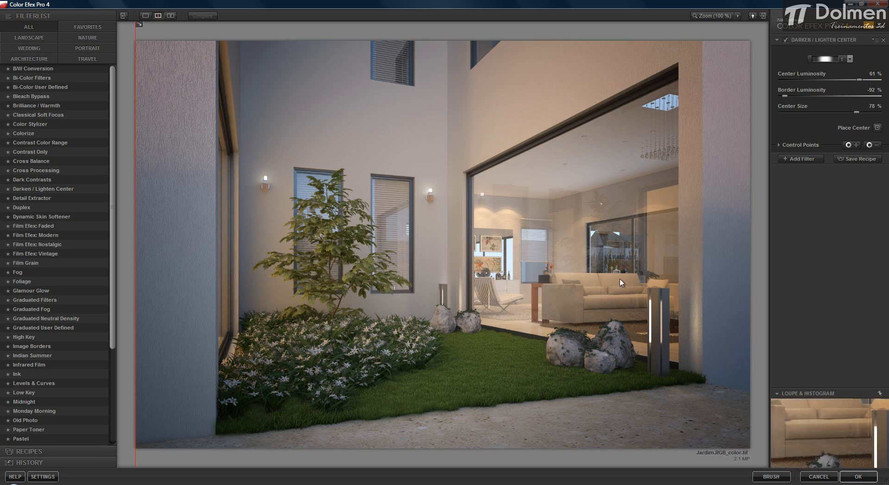
pyautogui.click(785, 40)
pyautogui.click(786, 40)
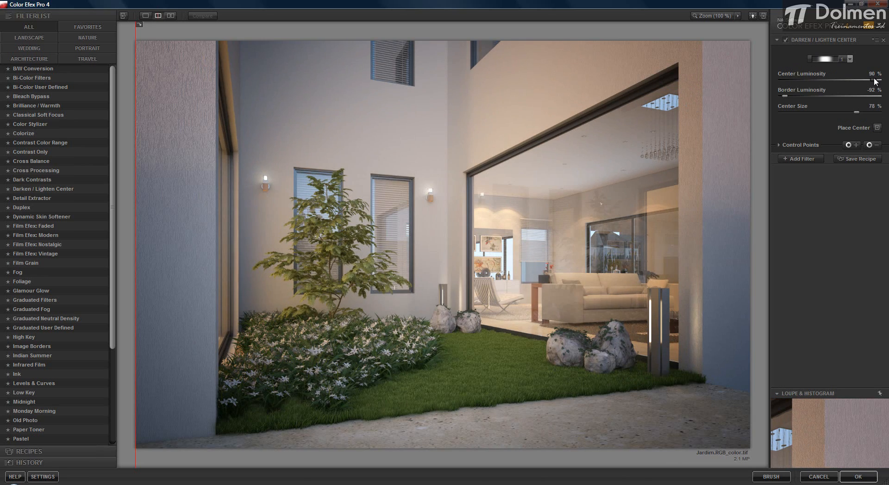
# Set Center Luminosity to 74%, Border Luminosity to -100% and Center Size to 62%.
pyautogui.moveTo(857, 79); pyautogui.dragTo(868, 82)
pyautogui.moveTo(784, 96); pyautogui.dragTo(764, 98)
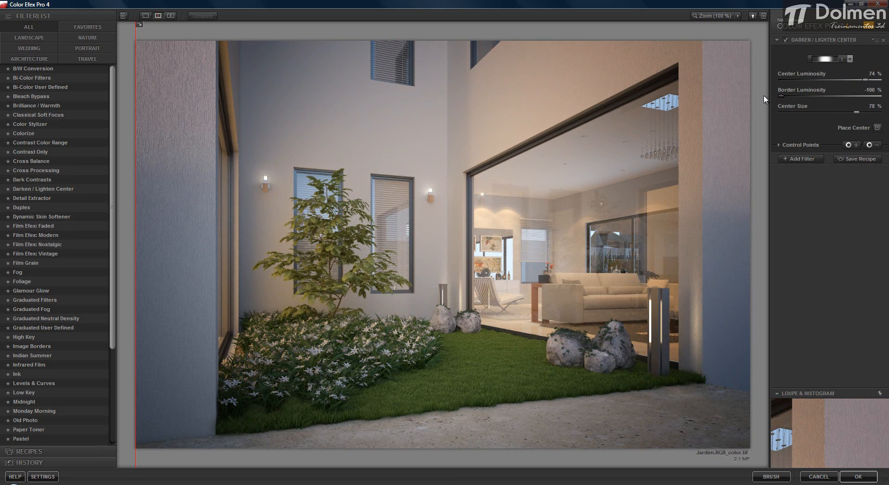
pyautogui.moveTo(853, 111)
pyautogui.mouseDown()
pyautogui.moveTo(830, 112)
pyautogui.moveTo(840, 112)
pyautogui.mouseUp()
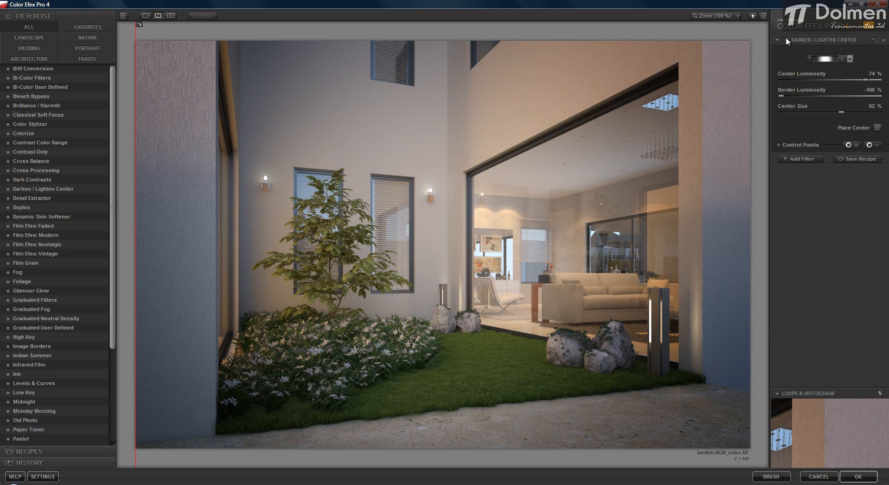
# Switch the Darken / Lighten Center effect off and on again to check the smaller center against the original.
pyautogui.click(785, 39)
pyautogui.click(784, 39)
pyautogui.click(785, 39)
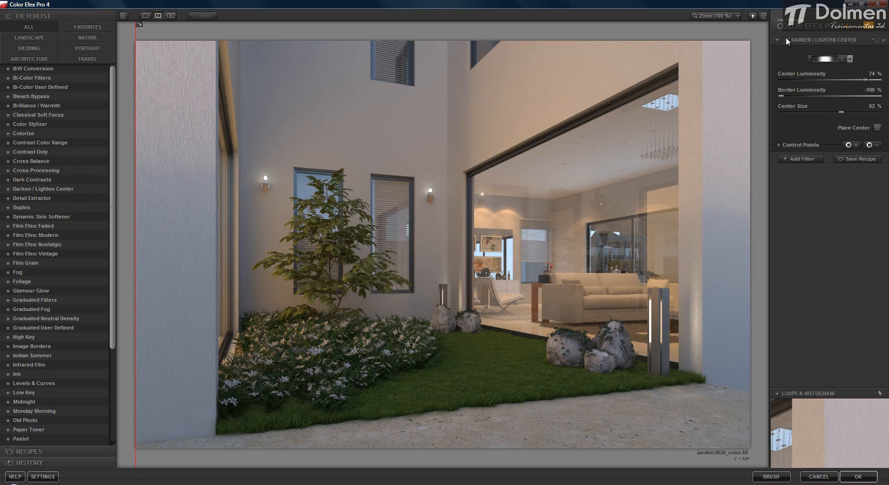
pyautogui.click(785, 39)
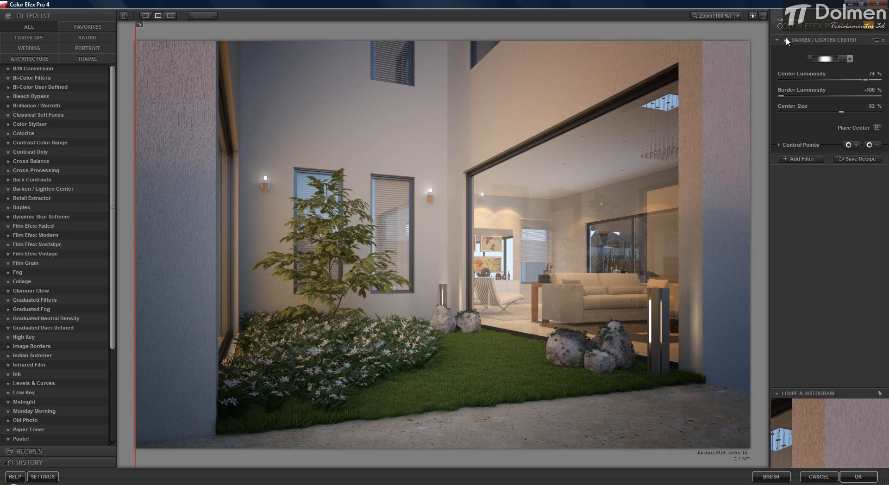
# Load the Detail Extractor filter, reduce Detail Extractor to 1% and compare the image with and without it.
pyautogui.click(36, 198)
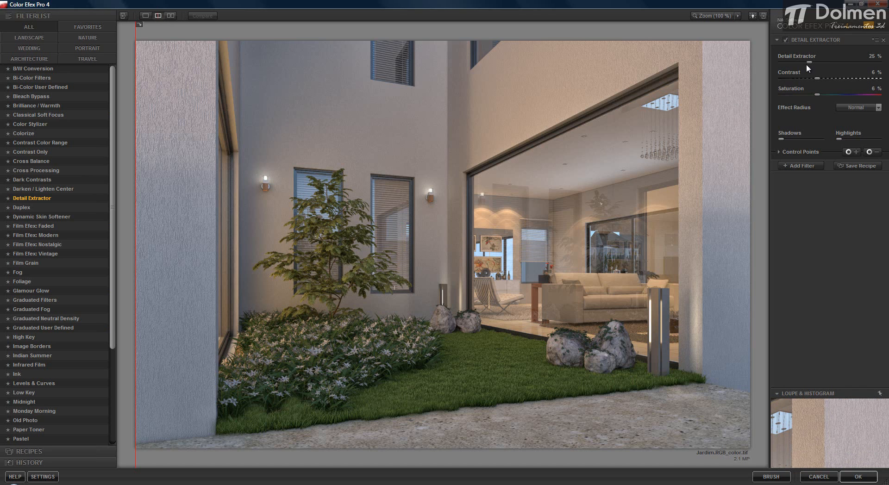
pyautogui.moveTo(808, 62); pyautogui.dragTo(781, 60)
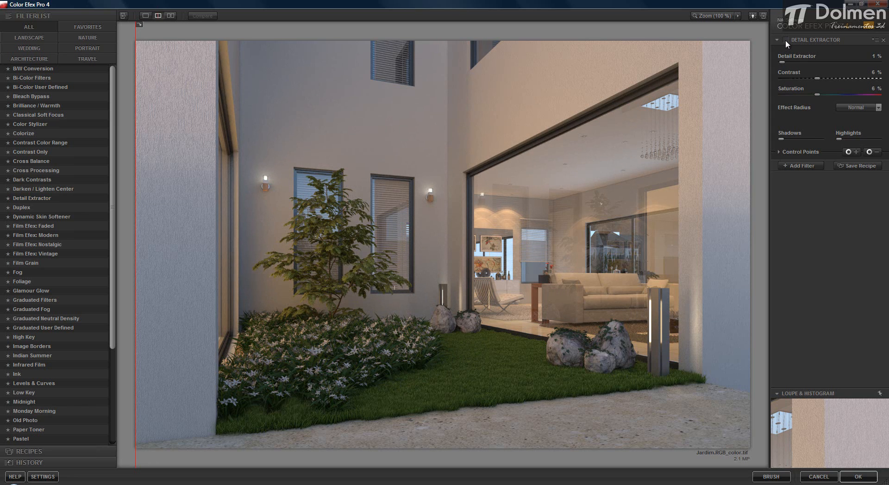
pyautogui.click(785, 40)
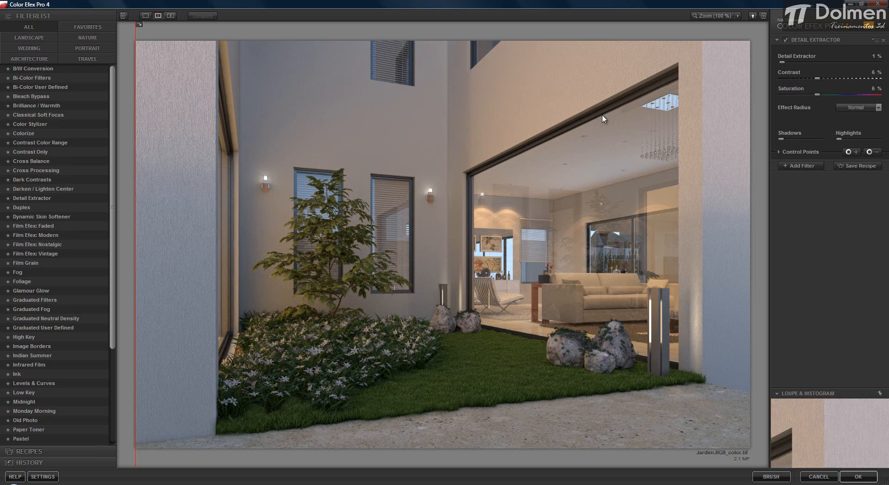
pyautogui.click(785, 40)
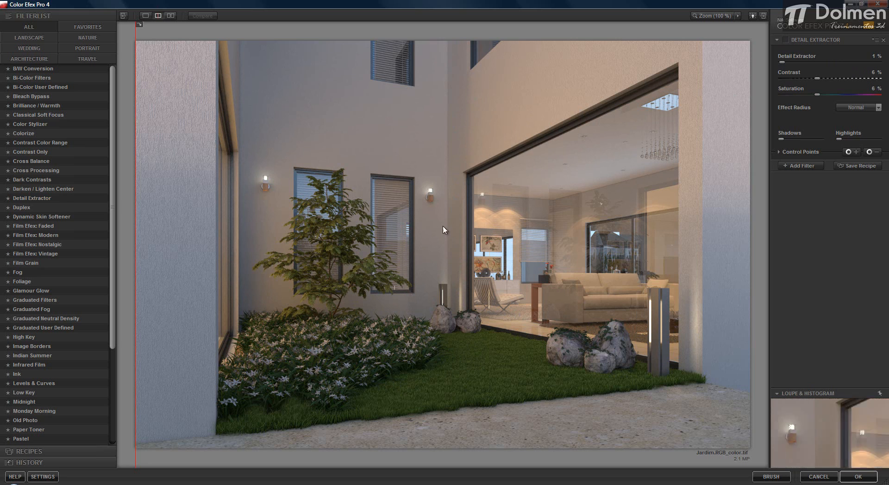
pyautogui.click(785, 39)
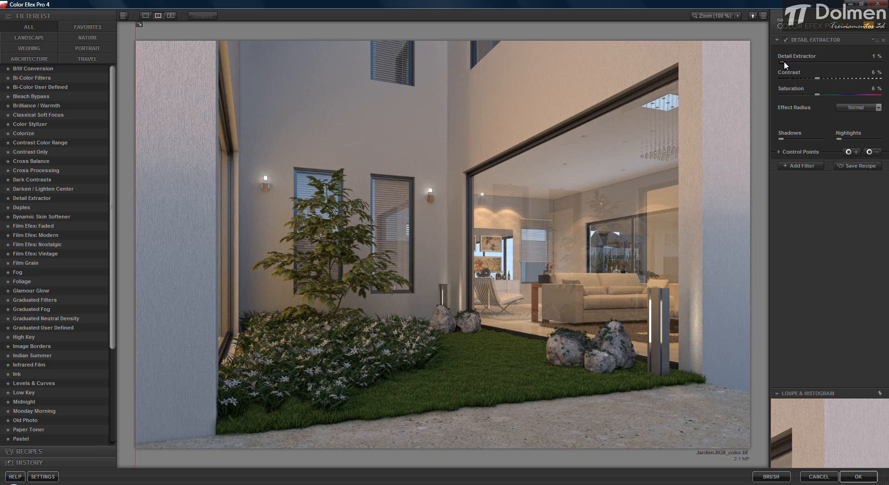
# Set Detail Extractor to 20% and Contrast to 40%, testing 81% detail and -40% contrast along the way.
pyautogui.moveTo(796, 62); pyautogui.dragTo(874, 63)
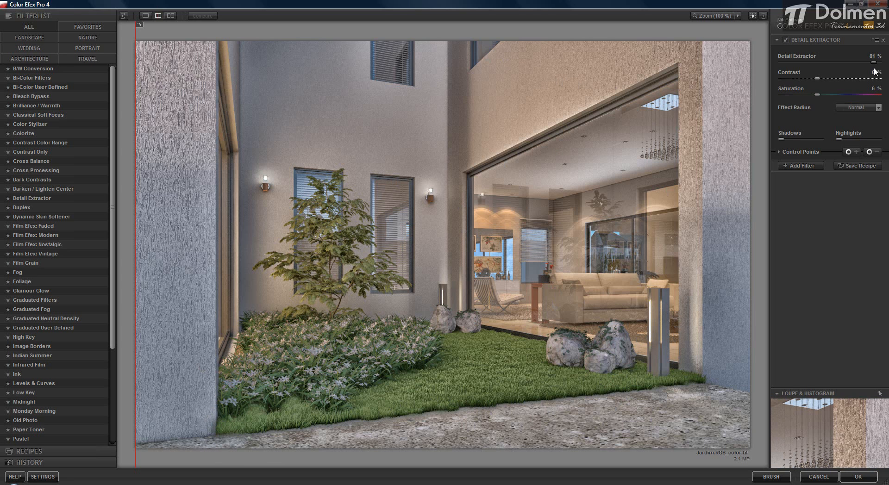
pyautogui.moveTo(873, 61); pyautogui.dragTo(804, 63)
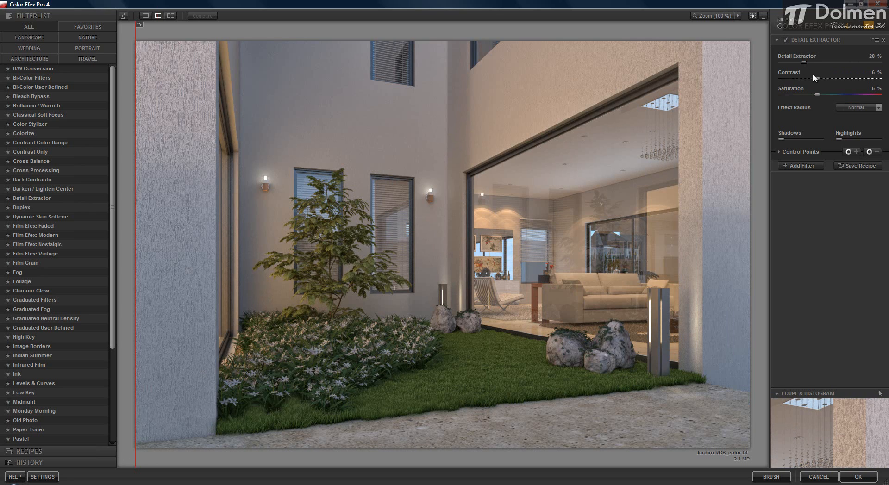
pyautogui.moveTo(792, 77); pyautogui.dragTo(790, 77)
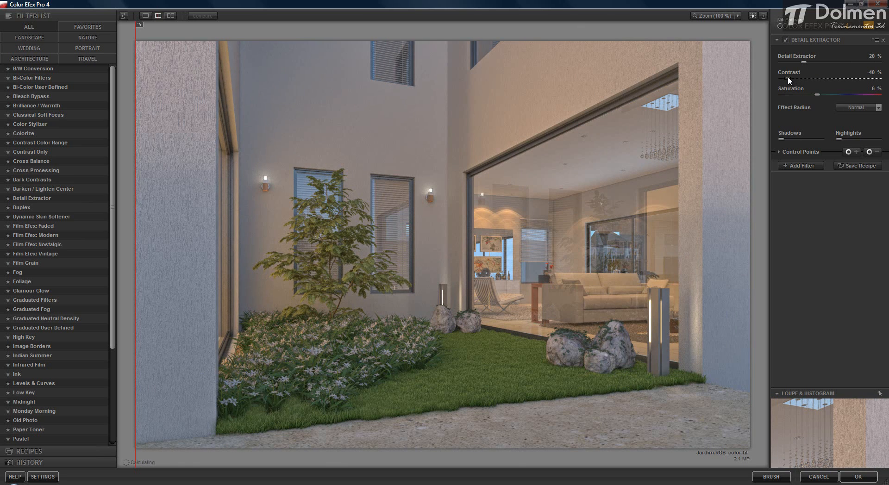
pyautogui.moveTo(788, 78); pyautogui.dragTo(834, 80)
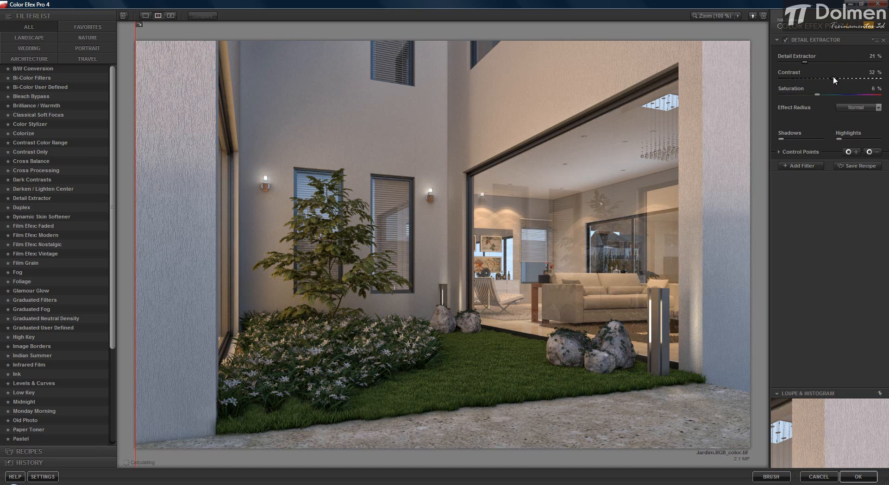
pyautogui.moveTo(833, 78); pyautogui.dragTo(837, 78)
pyautogui.moveTo(802, 61); pyautogui.dragTo(804, 61)
pyautogui.moveTo(837, 79); pyautogui.dragTo(839, 79)
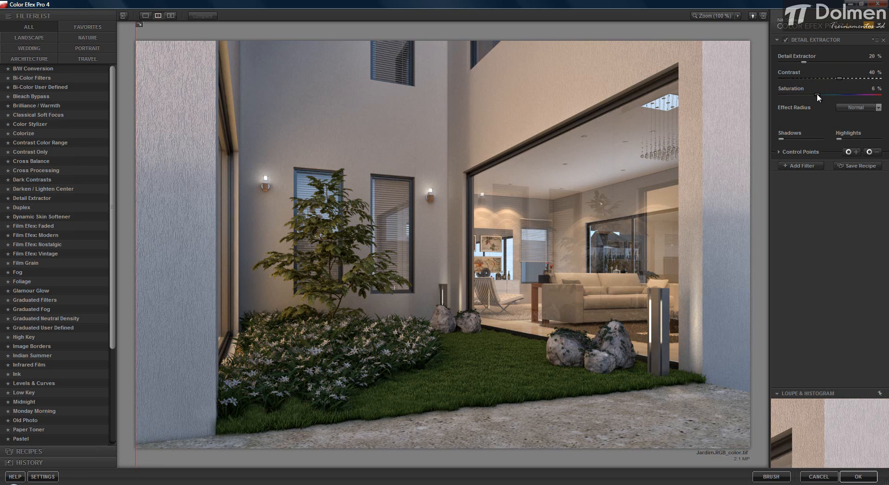
# Set Saturation to 1% and preview the Large Effect Radius, keeping it at Normal.
pyautogui.moveTo(817, 94); pyautogui.dragTo(862, 95)
pyautogui.moveTo(821, 95); pyautogui.dragTo(817, 95)
pyautogui.click(878, 107)
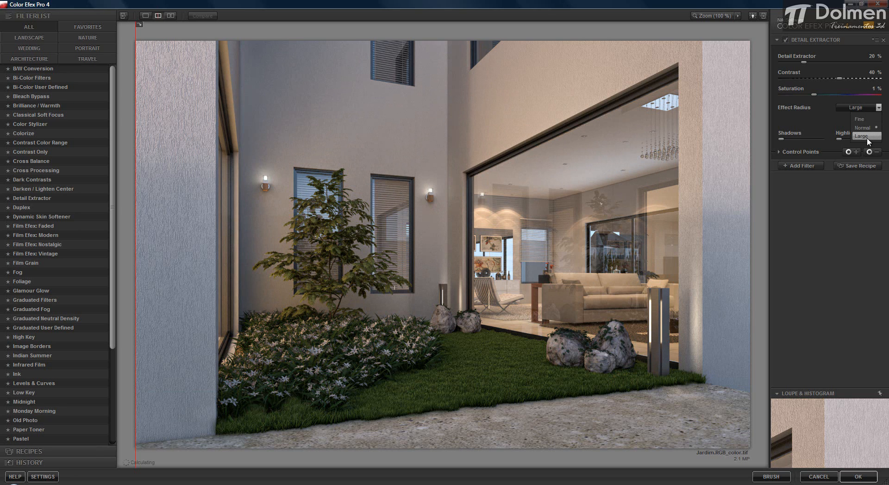
pyautogui.click(818, 120)
pyautogui.moveTo(809, 139); pyautogui.dragTo(884, 143)
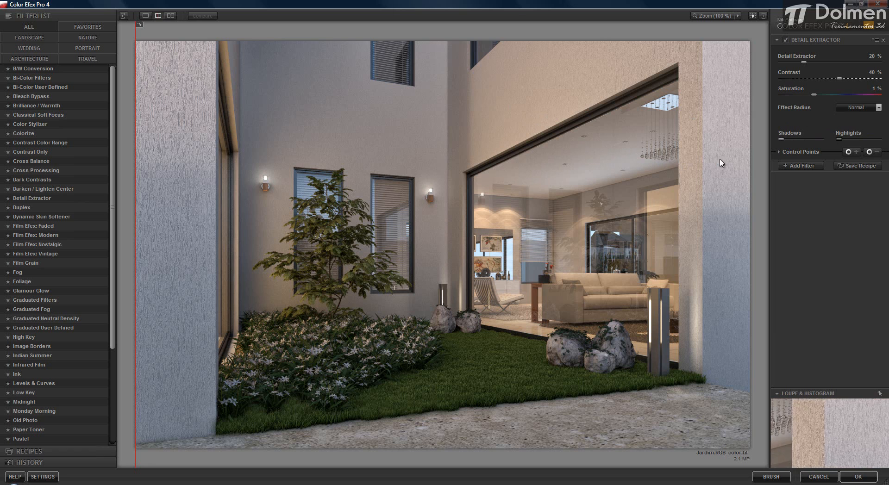
# Apply the Detail Extractor filter to the Photoshop image and toggle the Color Efex Pro 4 layer to compare before and after.
pyautogui.click(856, 478)
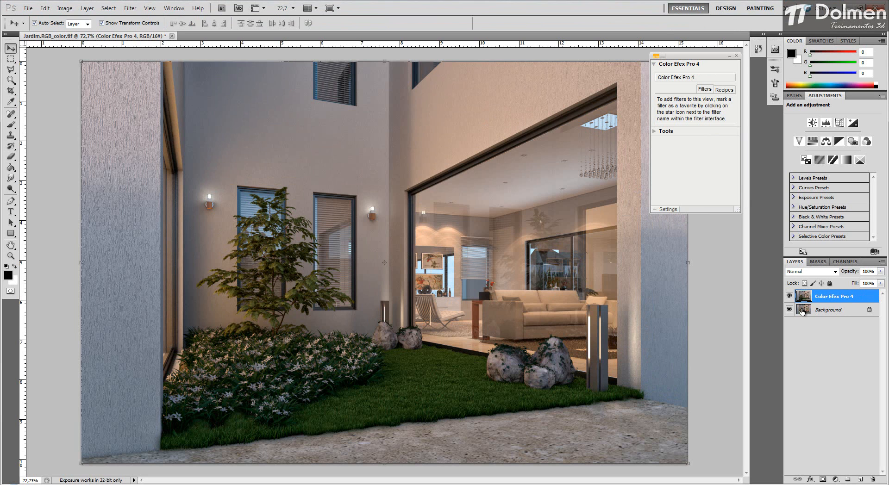
pyautogui.click(789, 296)
pyautogui.click(788, 296)
pyautogui.click(788, 297)
pyautogui.click(789, 296)
pyautogui.click(789, 296)
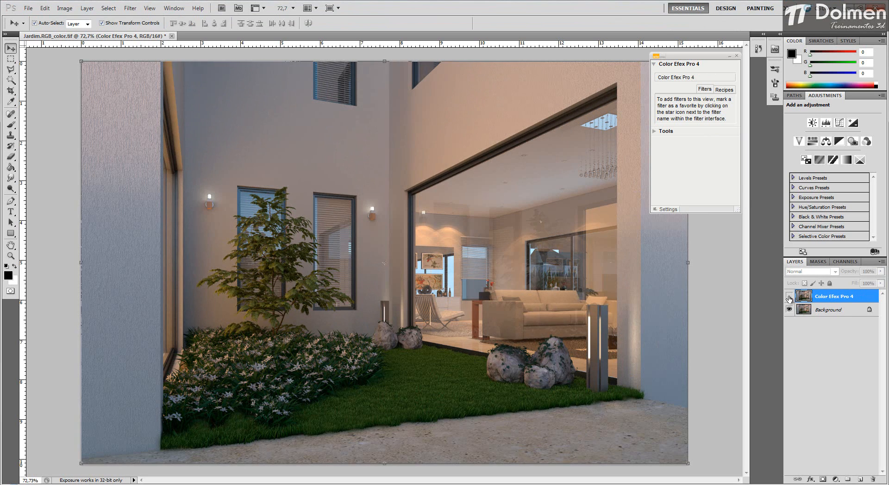
pyautogui.click(789, 296)
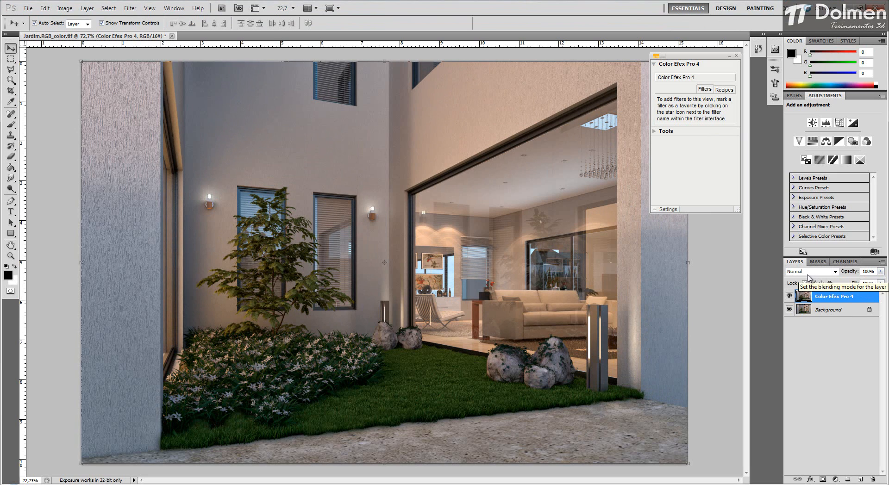
# Lower the opacity of the Color Efex Pro 4 layer to 52%.
pyautogui.click(881, 272)
pyautogui.click(857, 282)
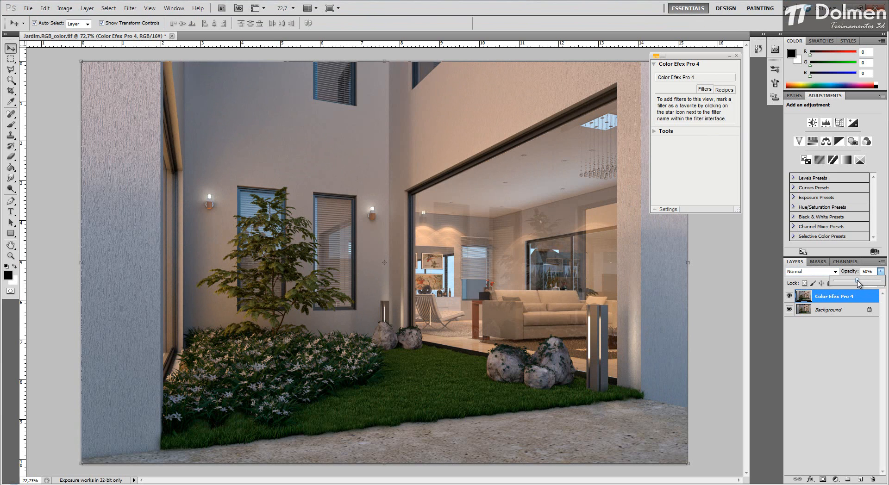
pyautogui.moveTo(857, 282); pyautogui.dragTo(859, 282)
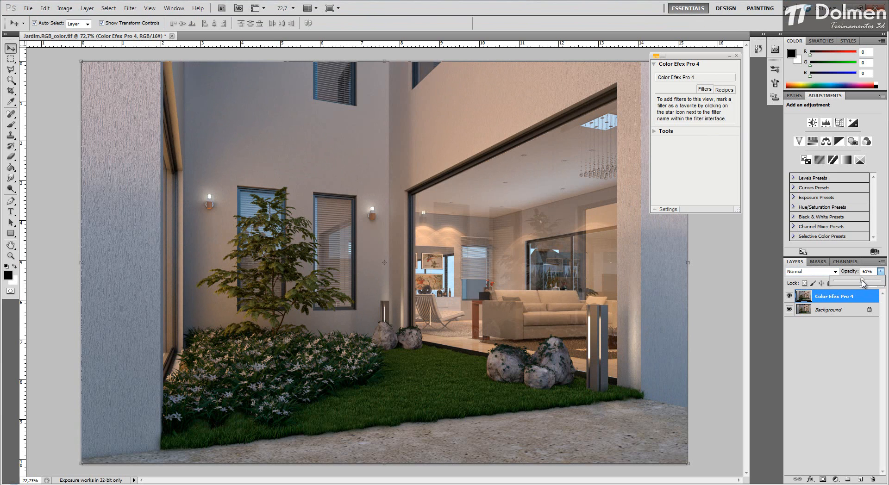
pyautogui.click(789, 297)
# Toggle the visibility of the Color Efex Pro 4 layer to compare the softened effect with the background, especially on the pavement.
pyautogui.click(790, 297)
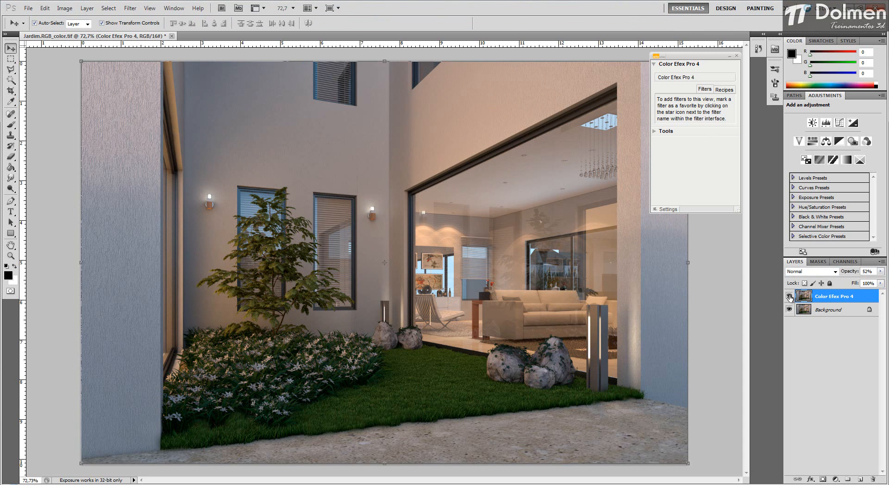
pyautogui.click(789, 298)
pyautogui.click(789, 297)
pyautogui.click(789, 297)
pyautogui.click(790, 297)
pyautogui.click(790, 296)
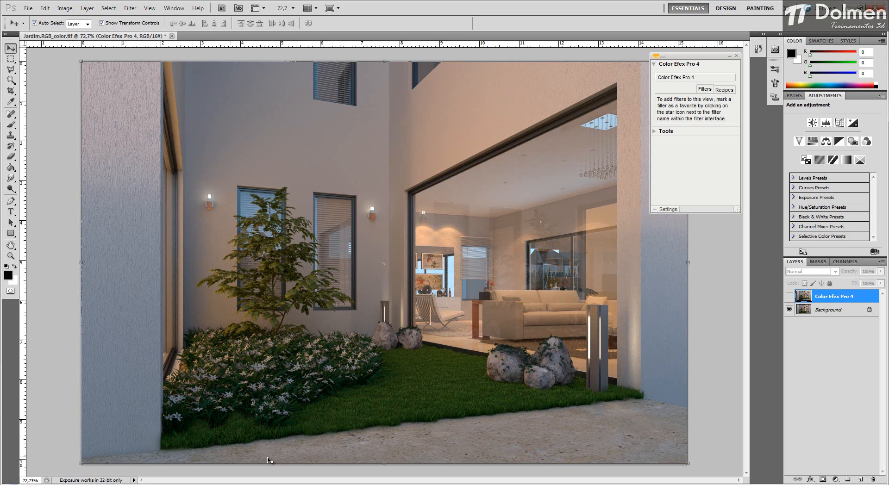
pyautogui.click(786, 299)
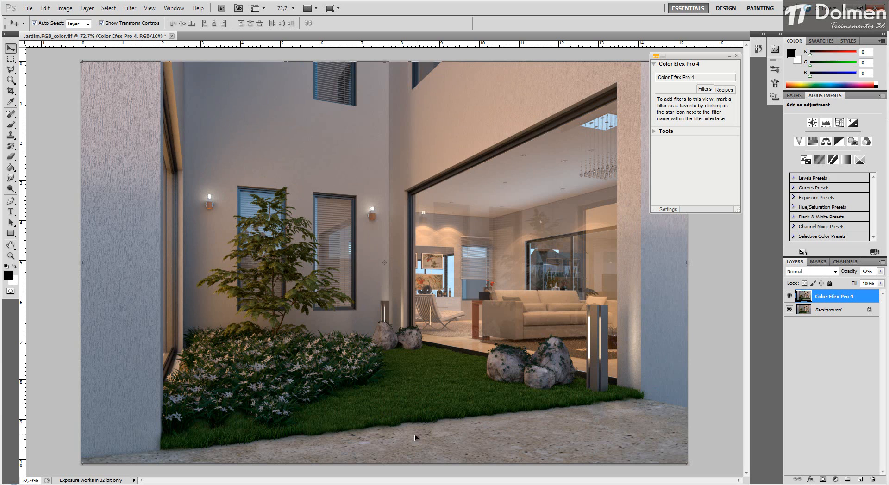
pyautogui.click(789, 298)
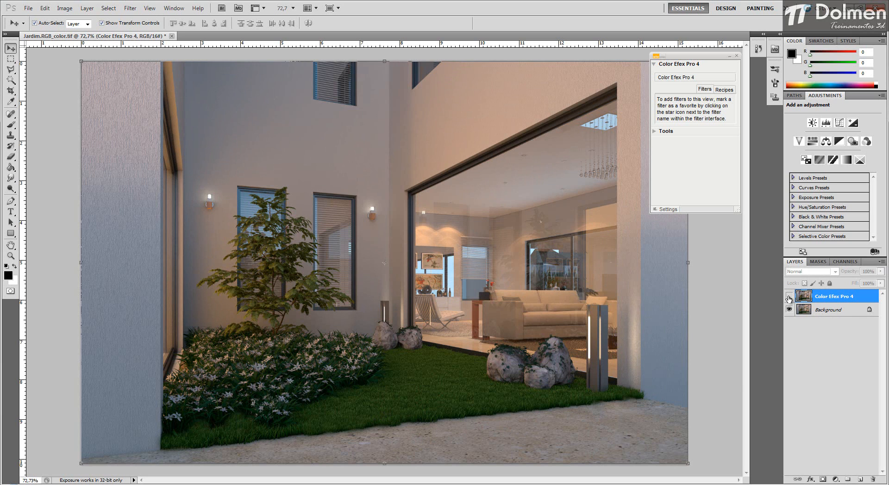
pyautogui.click(788, 297)
pyautogui.click(789, 297)
pyautogui.click(789, 296)
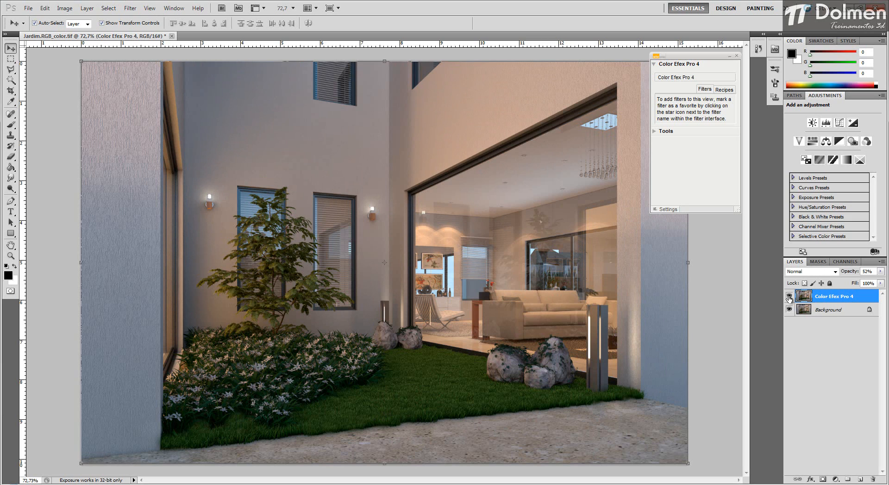
# Add a layer mask to the Color Efex Pro 4 layer and brush black over the pavement to hide the effect there.
pyautogui.click(823, 479)
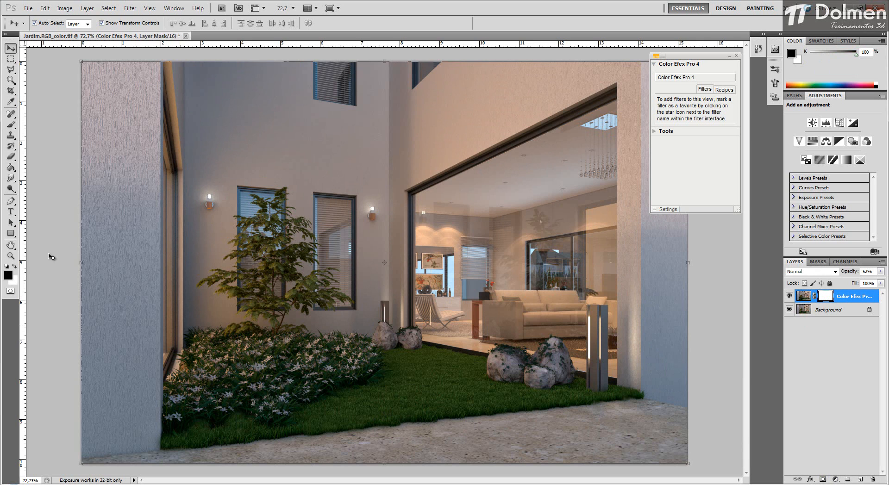
pyautogui.click(16, 129)
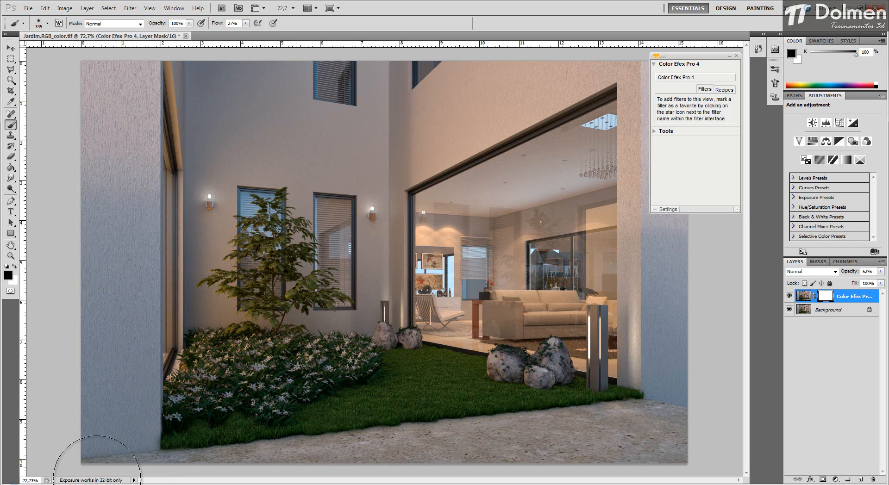
pyautogui.moveTo(404, 431)
pyautogui.mouseDown()
pyautogui.moveTo(181, 442)
pyautogui.moveTo(623, 430)
pyautogui.moveTo(633, 455)
pyautogui.moveTo(660, 421)
pyautogui.moveTo(378, 449)
pyautogui.mouseUp()
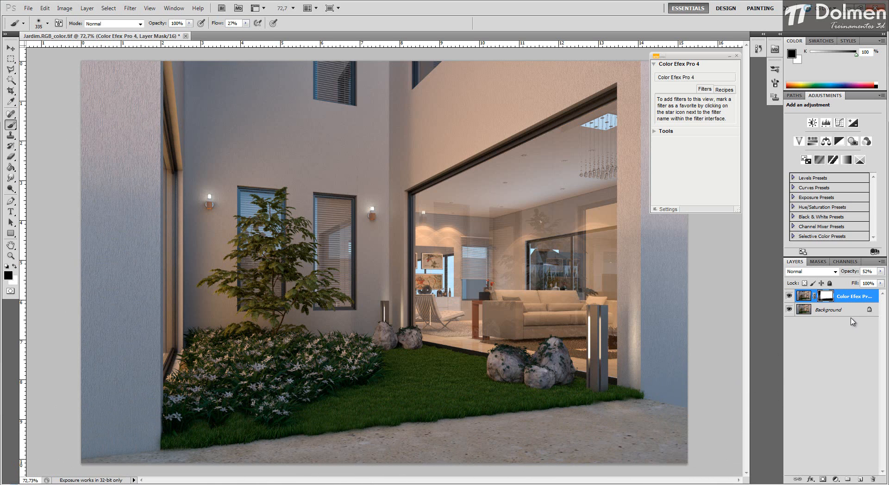
# Toggle the masked Color Efex Pro 4 layer to compare the image before and after.
pyautogui.click(789, 295)
pyautogui.click(789, 296)
pyautogui.click(789, 295)
pyautogui.click(789, 296)
pyautogui.click(789, 295)
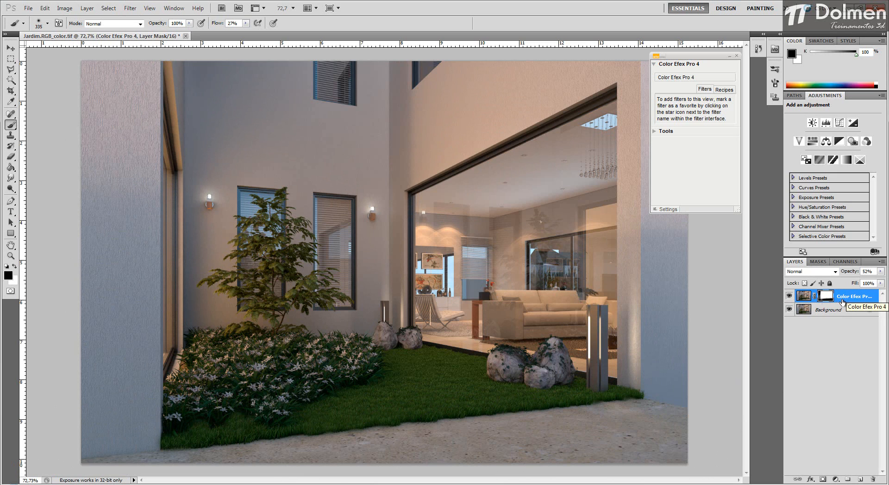
# Delete the Color Efex Pro 4 layer and reopen the plug-in with the preview divider moved to the image's edge to show the full effect.
pyautogui.moveTo(847, 296); pyautogui.dragTo(872, 479)
pyautogui.click(692, 78)
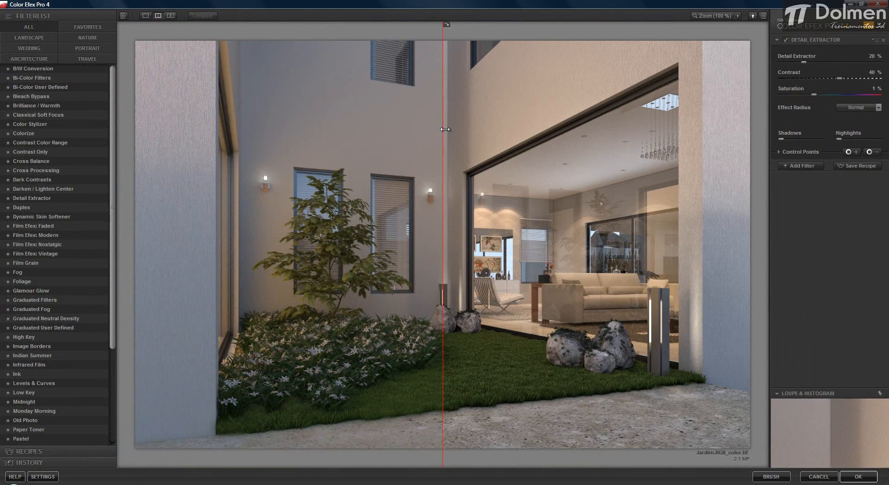
pyautogui.moveTo(443, 139); pyautogui.dragTo(118, 139)
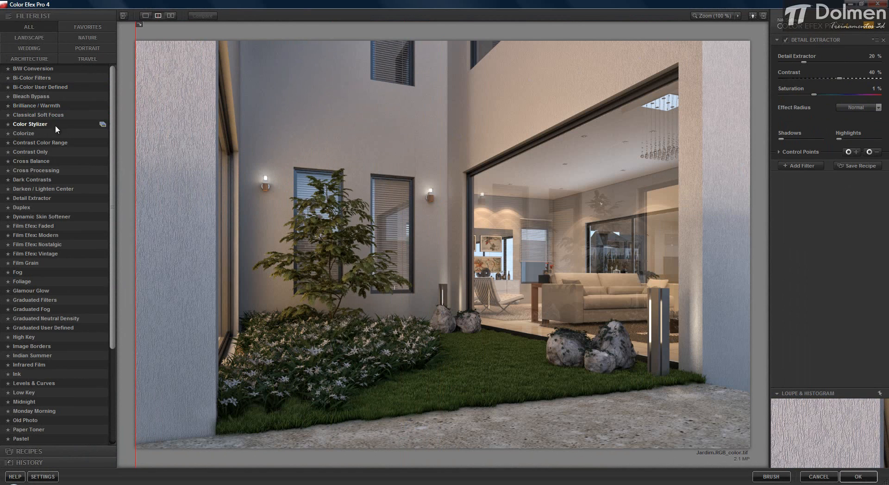
# Choose the Film Efex: Faded filter and set Brightness to 17%, Contrast to -22% and Saturation to 7%.
pyautogui.click(48, 228)
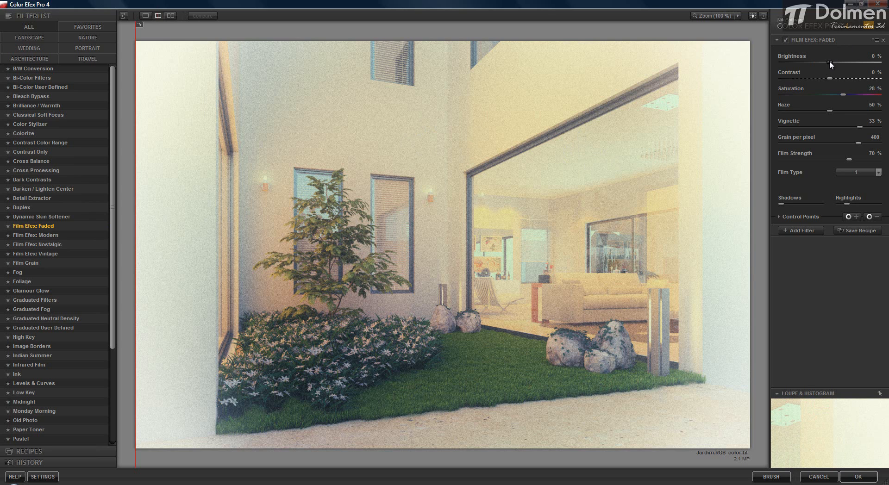
pyautogui.moveTo(830, 62)
pyautogui.mouseDown()
pyautogui.moveTo(857, 63)
pyautogui.moveTo(821, 63)
pyautogui.mouseUp()
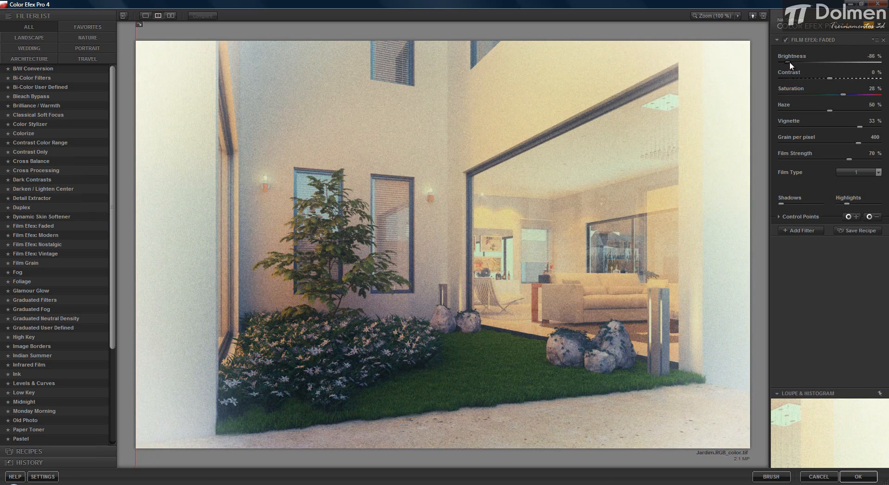
pyautogui.moveTo(826, 63); pyautogui.dragTo(838, 63)
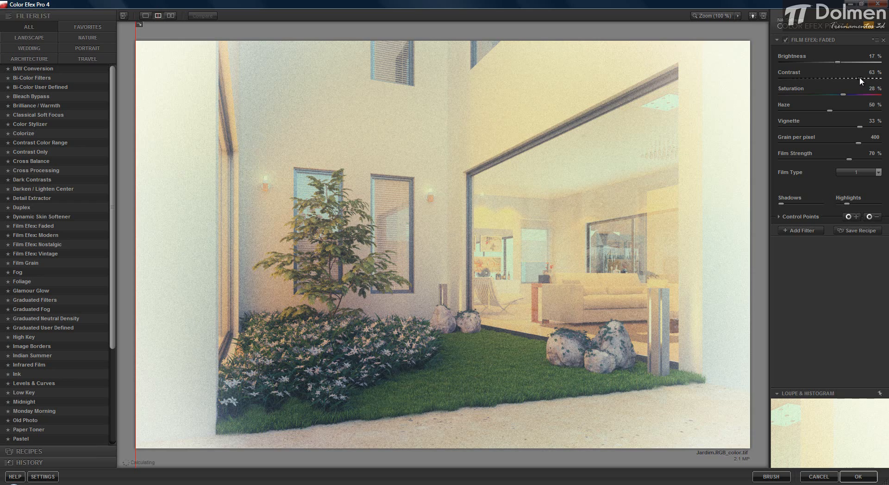
pyautogui.moveTo(859, 77); pyautogui.dragTo(791, 95)
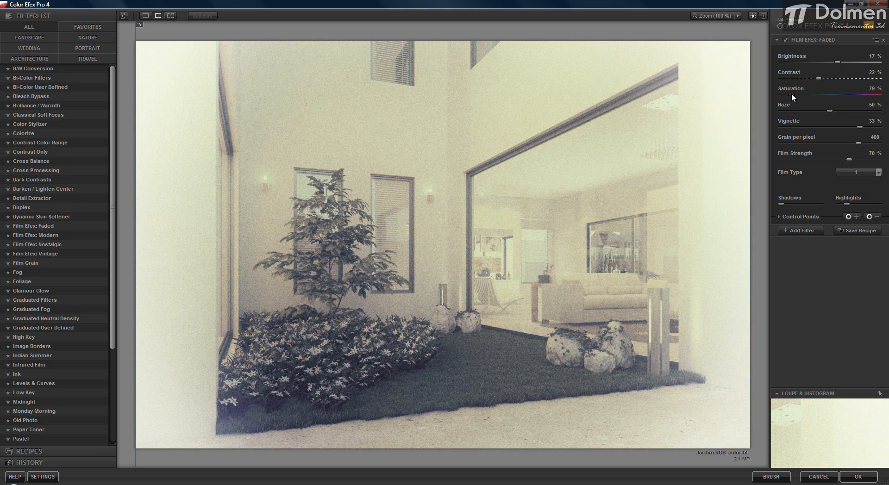
pyautogui.moveTo(790, 94); pyautogui.dragTo(854, 94)
pyautogui.moveTo(840, 95); pyautogui.dragTo(839, 96)
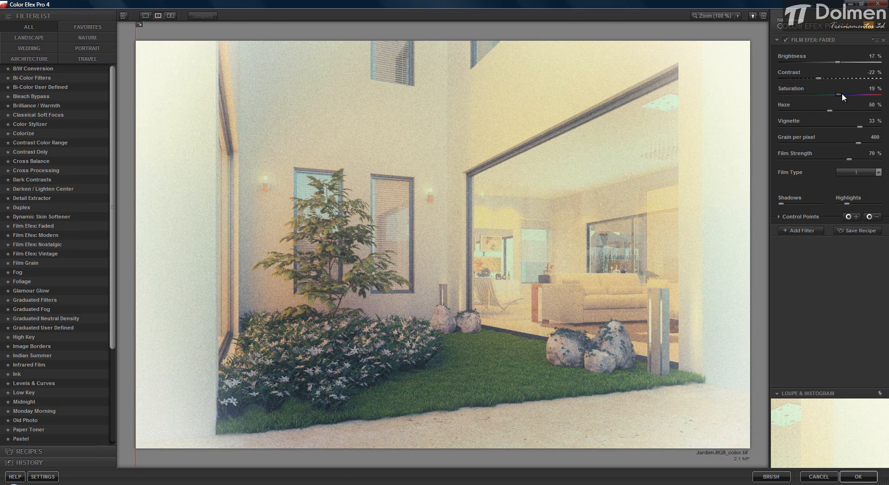
pyautogui.moveTo(834, 94); pyautogui.dragTo(832, 93)
# Try strong and weak haze on the faded film effect, settling on Haze 43%, and set Vignette to -30%.
pyautogui.moveTo(829, 109); pyautogui.dragTo(875, 112)
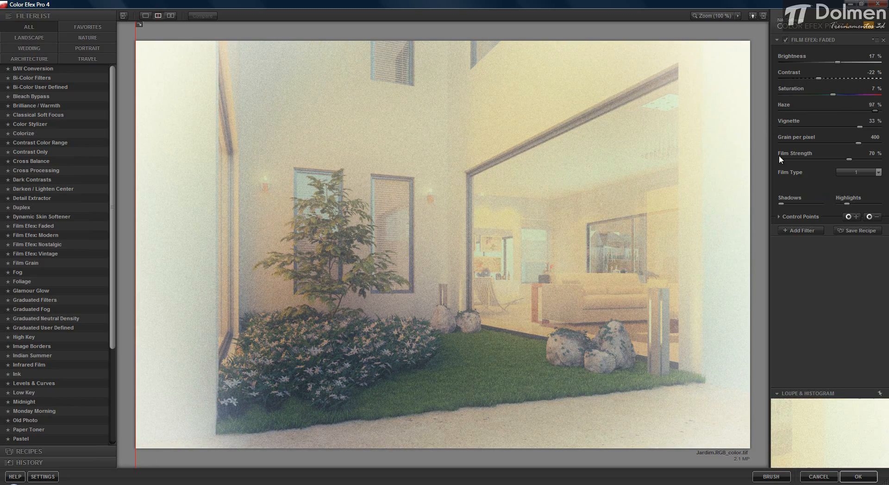
pyautogui.moveTo(874, 113); pyautogui.dragTo(784, 112)
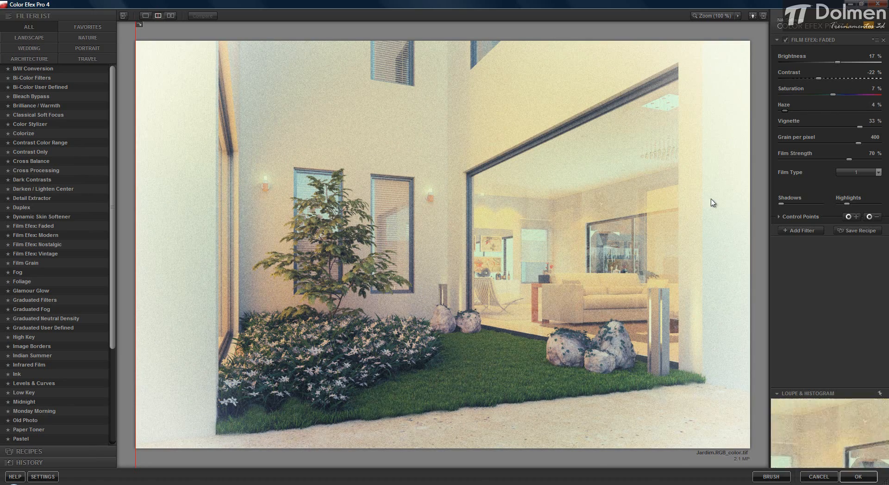
pyautogui.moveTo(790, 110); pyautogui.dragTo(823, 112)
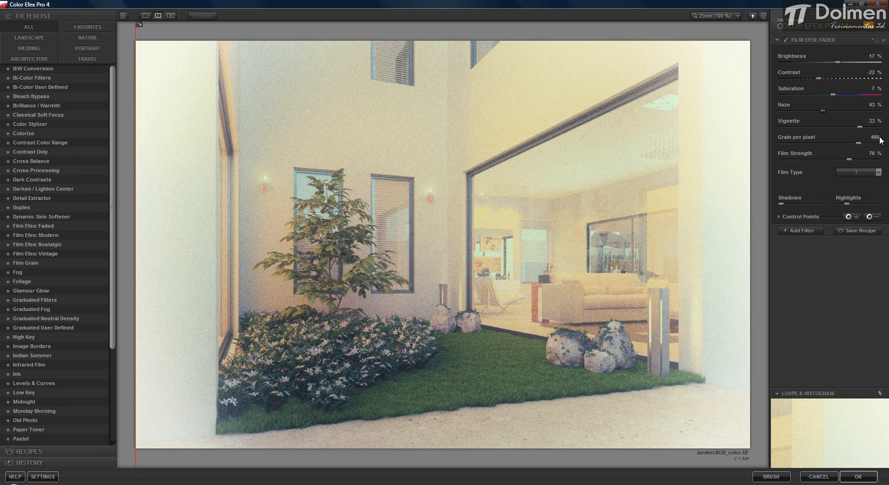
pyautogui.moveTo(859, 126); pyautogui.dragTo(792, 132)
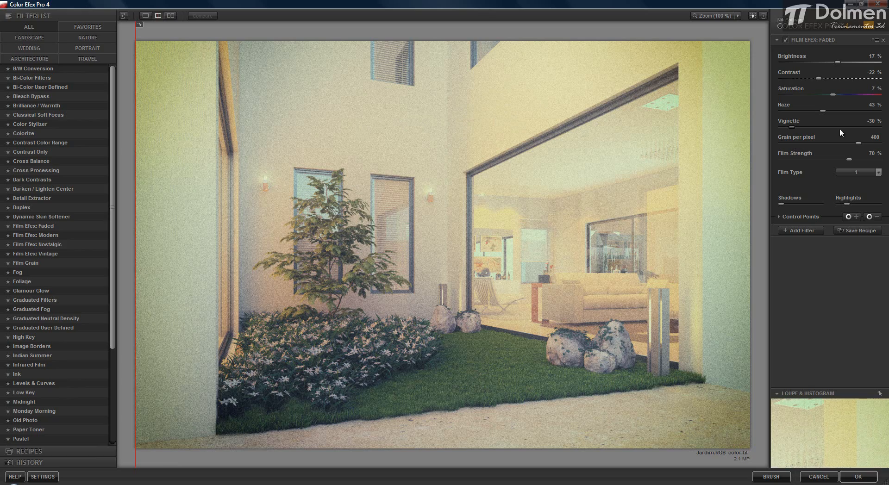
# Test very coarse grain on the faded film effect, then set Grain per pixel to 452.
pyautogui.moveTo(856, 141); pyautogui.dragTo(785, 145)
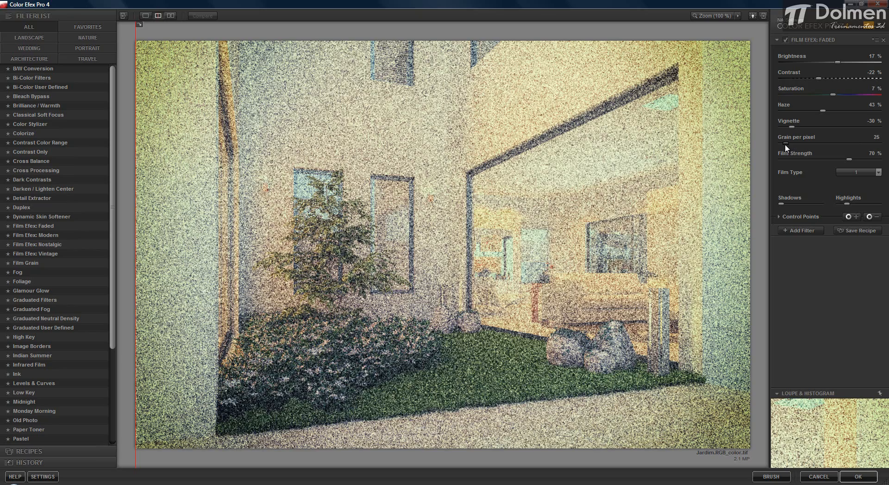
pyautogui.moveTo(782, 144); pyautogui.dragTo(780, 144)
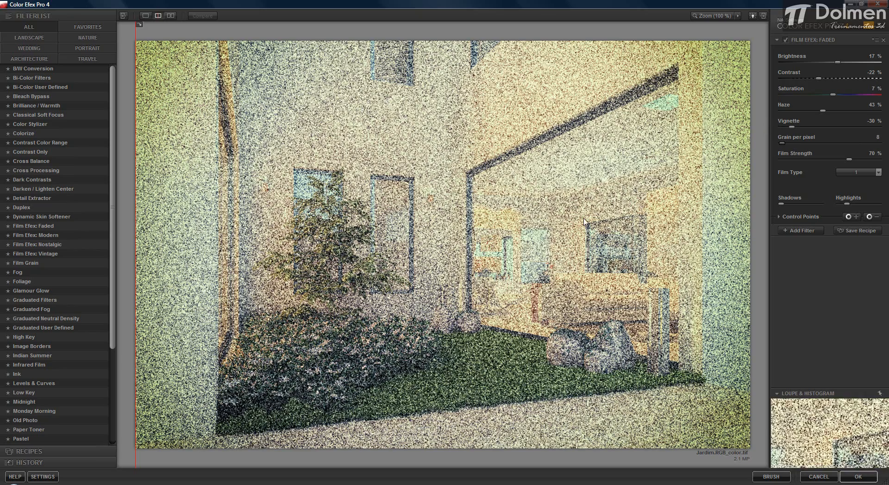
pyautogui.moveTo(781, 143); pyautogui.dragTo(879, 144)
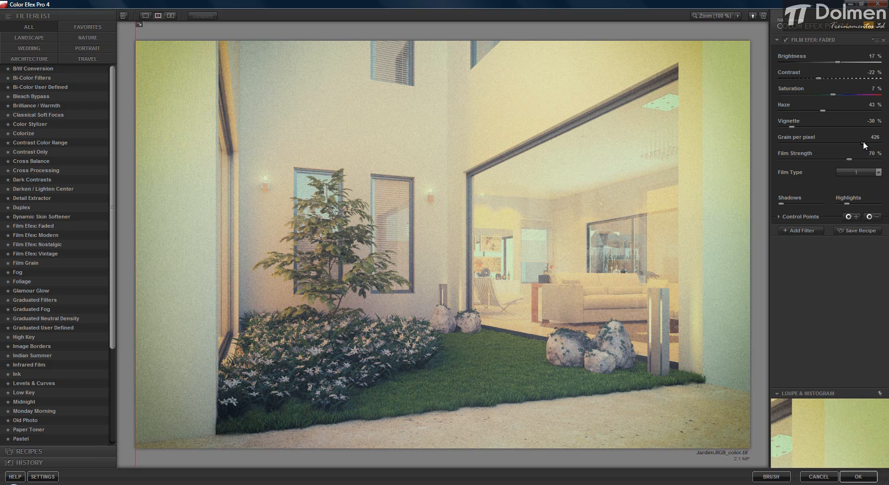
pyautogui.moveTo(869, 141); pyautogui.dragTo(869, 143)
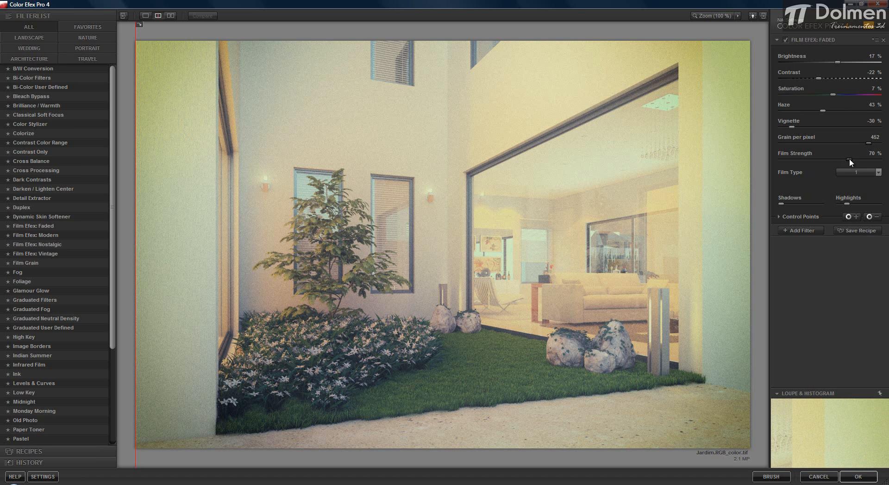
# Set the faded film effect's Film Strength to 62% and choose Film Type 12.
pyautogui.moveTo(849, 159)
pyautogui.mouseDown()
pyautogui.moveTo(784, 159)
pyautogui.moveTo(881, 161)
pyautogui.moveTo(832, 166)
pyautogui.moveTo(841, 168)
pyautogui.mouseUp()
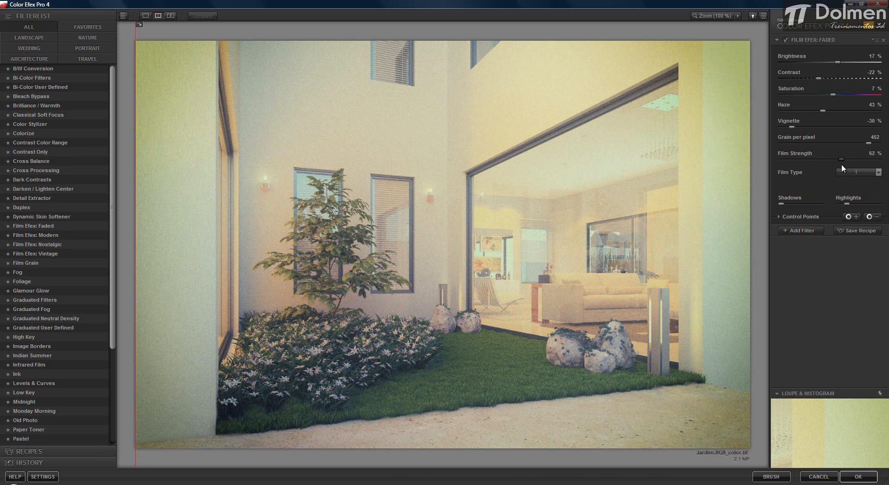
pyautogui.click(877, 172)
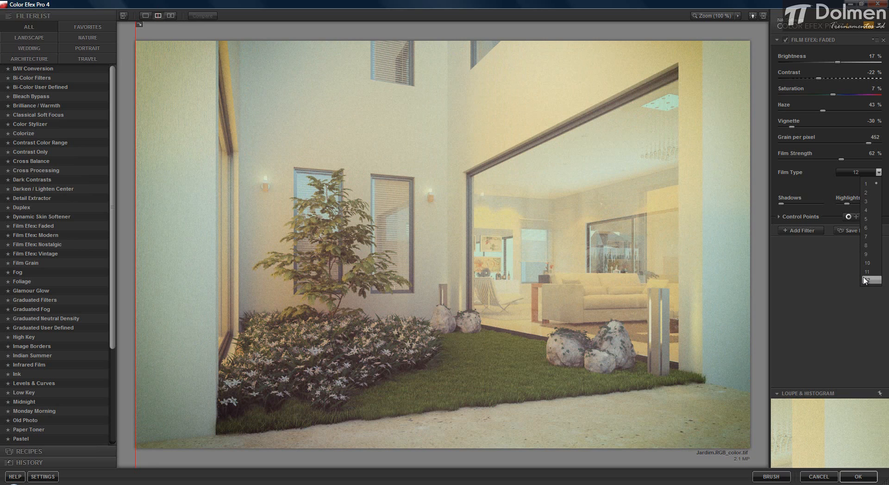
pyautogui.click(863, 279)
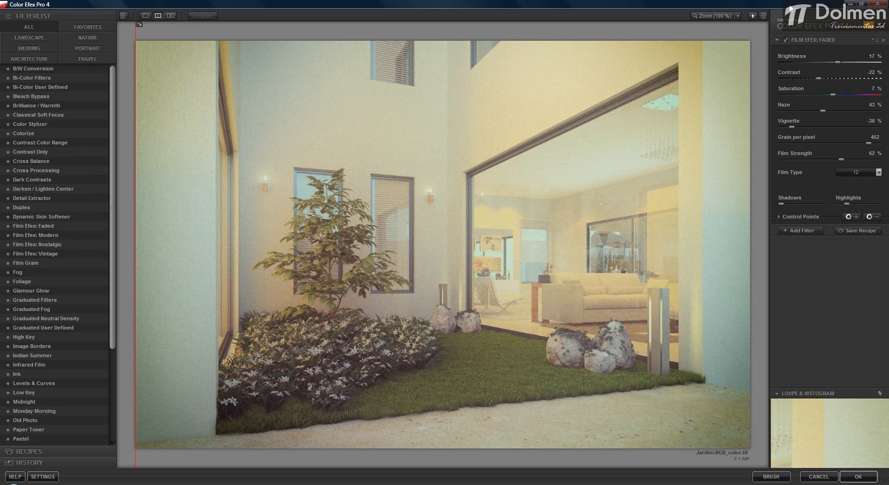
# Switch the Film Efex: Faded filter off and on repeatedly to compare it with the original render.
pyautogui.click(784, 39)
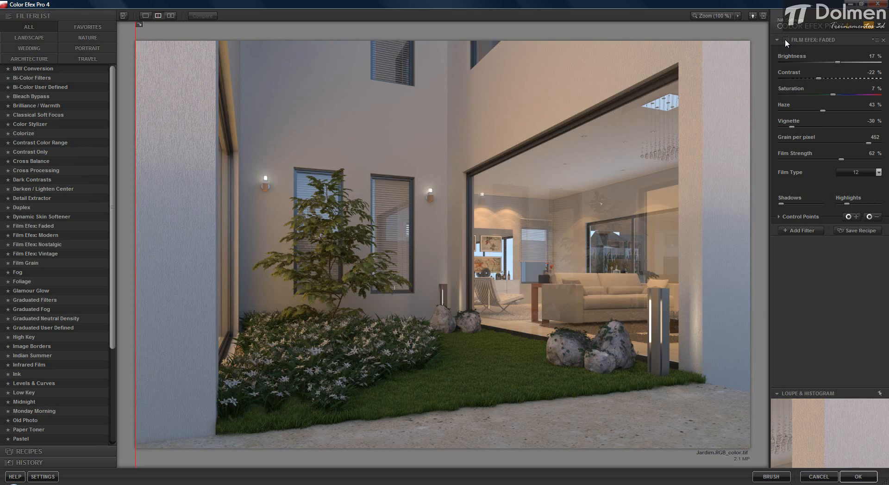
pyautogui.click(784, 39)
pyautogui.click(784, 39)
pyautogui.click(784, 39)
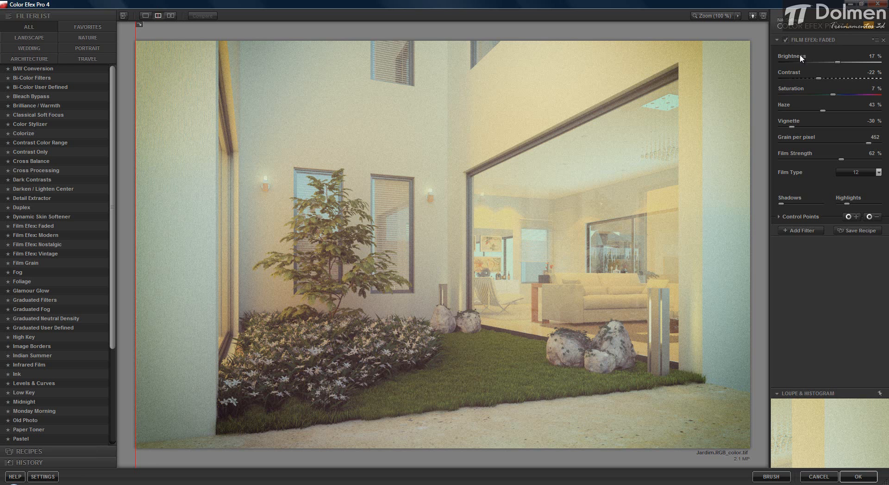
pyautogui.click(785, 41)
pyautogui.click(785, 40)
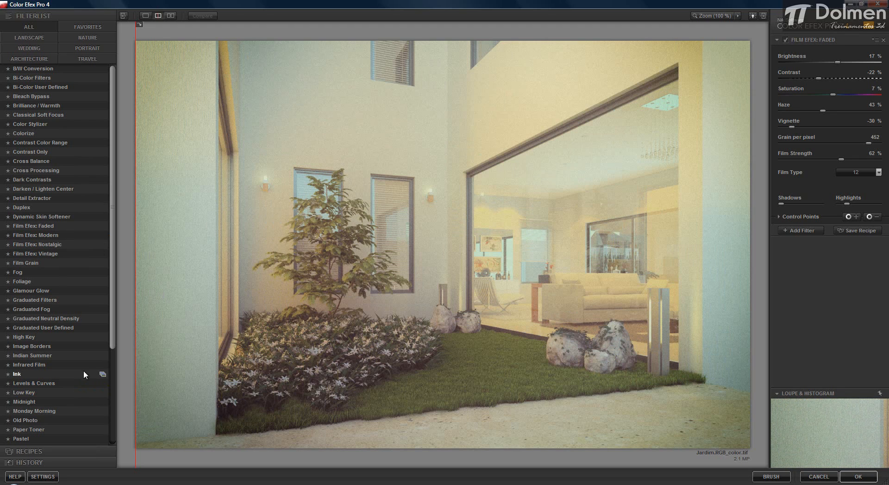
# Choose the Film Grain filter, set Grain per pixel to 452, a softer grain and Film Contrast to 23%, and compare with the original.
pyautogui.click(32, 263)
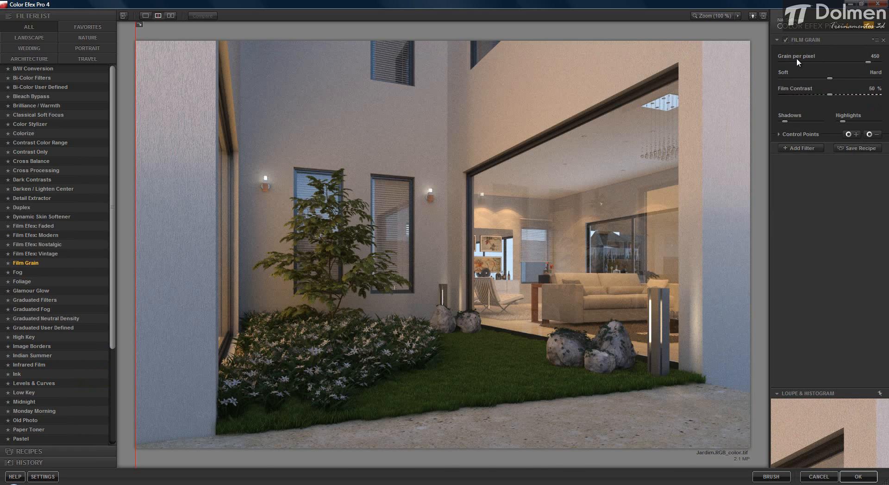
pyautogui.moveTo(860, 61)
pyautogui.mouseDown()
pyautogui.moveTo(790, 61)
pyautogui.moveTo(883, 66)
pyautogui.moveTo(868, 68)
pyautogui.mouseUp()
pyautogui.moveTo(870, 77); pyautogui.dragTo(784, 83)
pyautogui.moveTo(869, 76); pyautogui.dragTo(876, 77)
pyautogui.moveTo(784, 95)
pyautogui.mouseDown()
pyautogui.moveTo(864, 94)
pyautogui.moveTo(786, 101)
pyautogui.mouseUp()
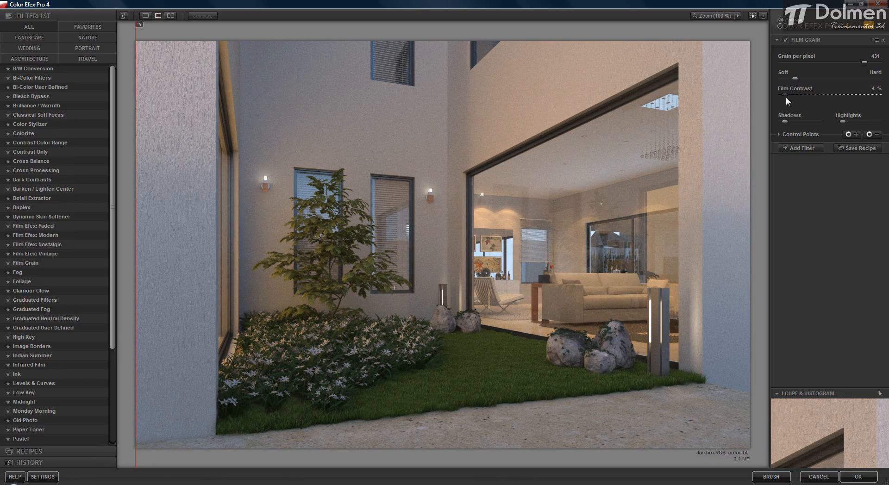
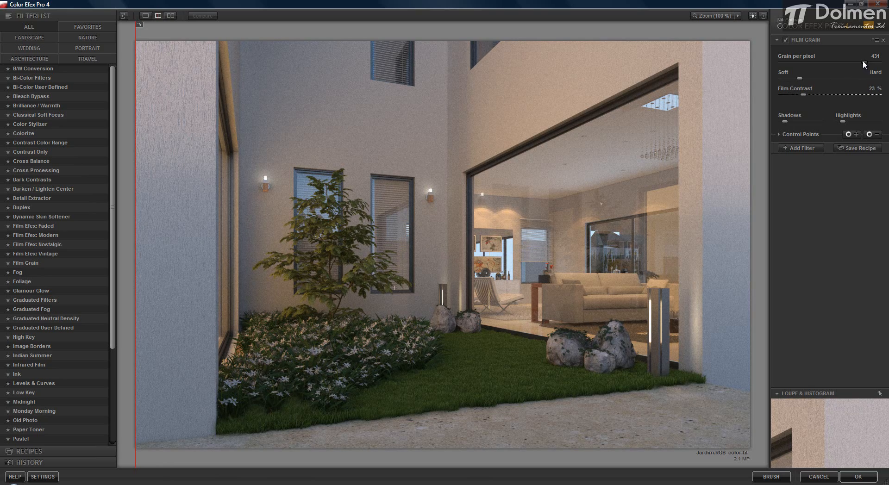
pyautogui.moveTo(873, 64); pyautogui.dragTo(869, 63)
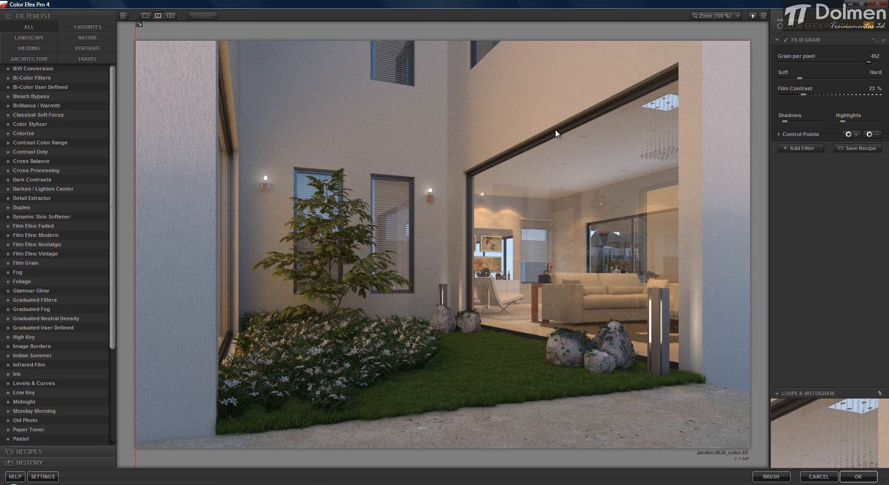
pyautogui.click(786, 40)
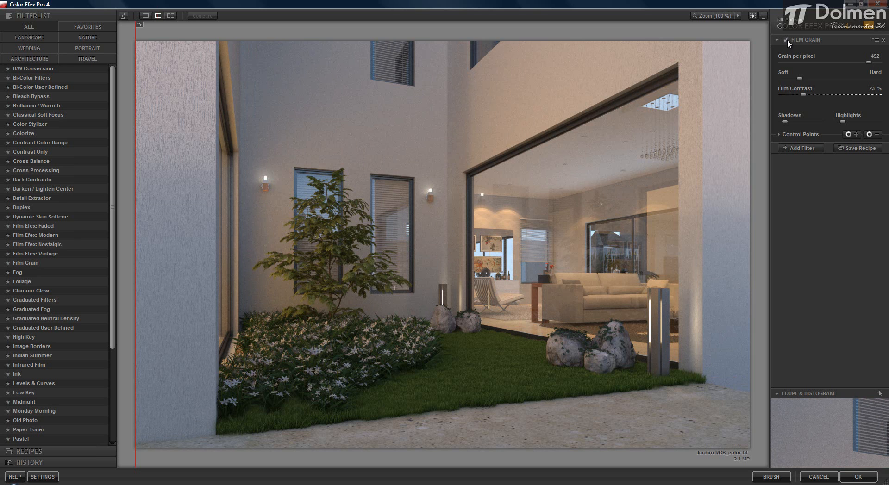
# Choose the Fog filter with Method 1, set Intensity to 24%, and adjust the shadow and highlight protection.
pyautogui.click(27, 272)
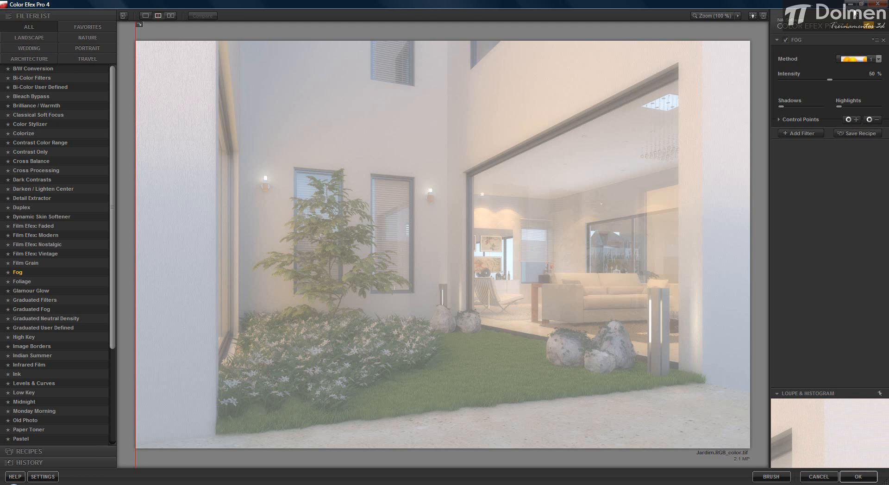
pyautogui.click(878, 59)
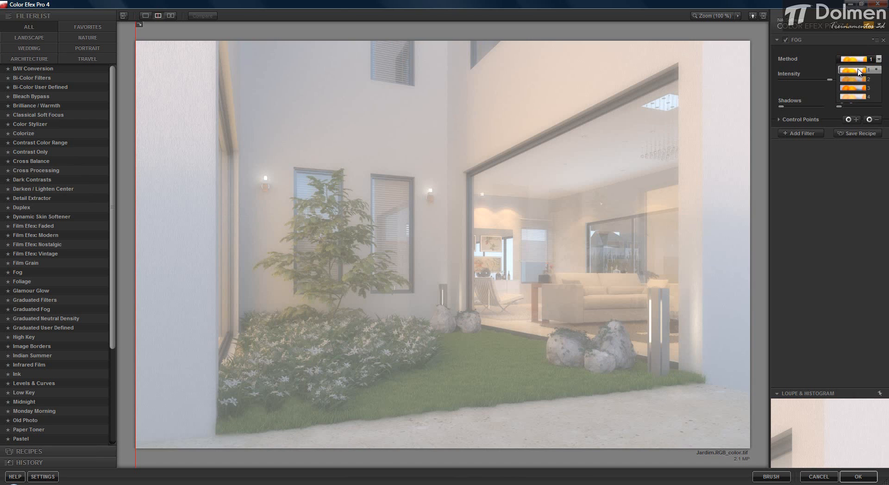
pyautogui.click(854, 71)
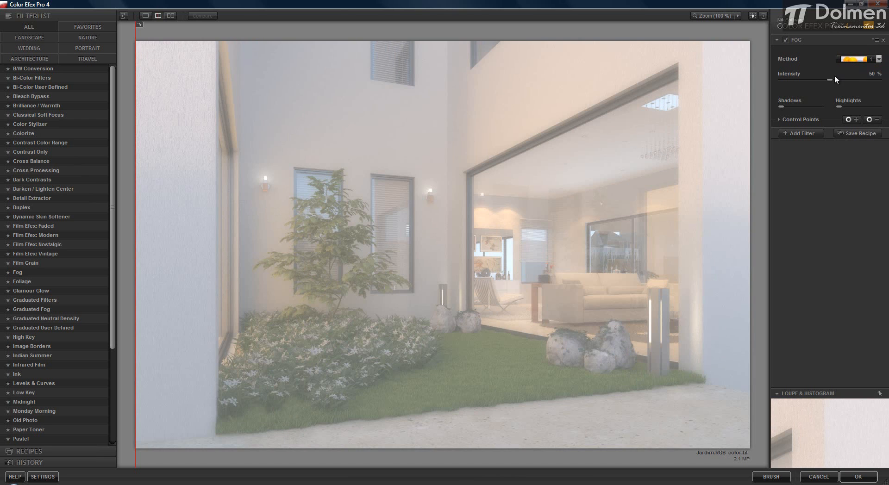
pyautogui.moveTo(827, 79)
pyautogui.mouseDown()
pyautogui.moveTo(801, 82)
pyautogui.moveTo(857, 73)
pyautogui.moveTo(783, 85)
pyautogui.moveTo(827, 82)
pyautogui.mouseUp()
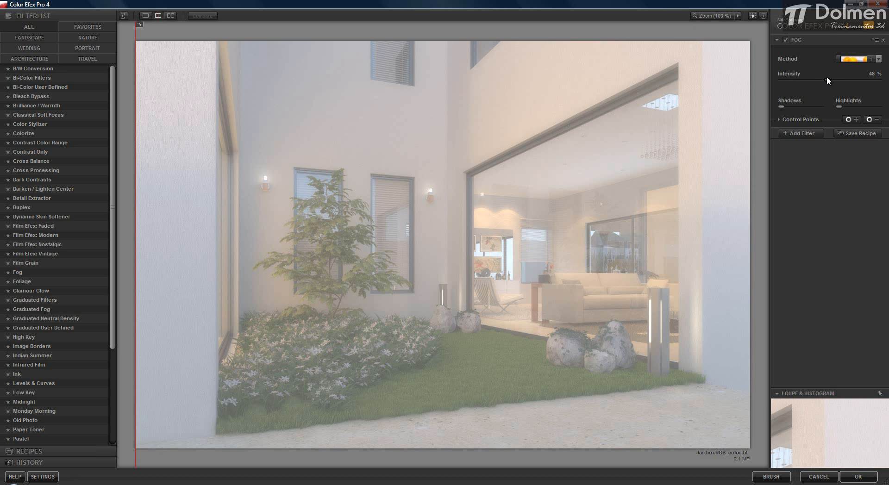
pyautogui.moveTo(826, 79); pyautogui.dragTo(804, 82)
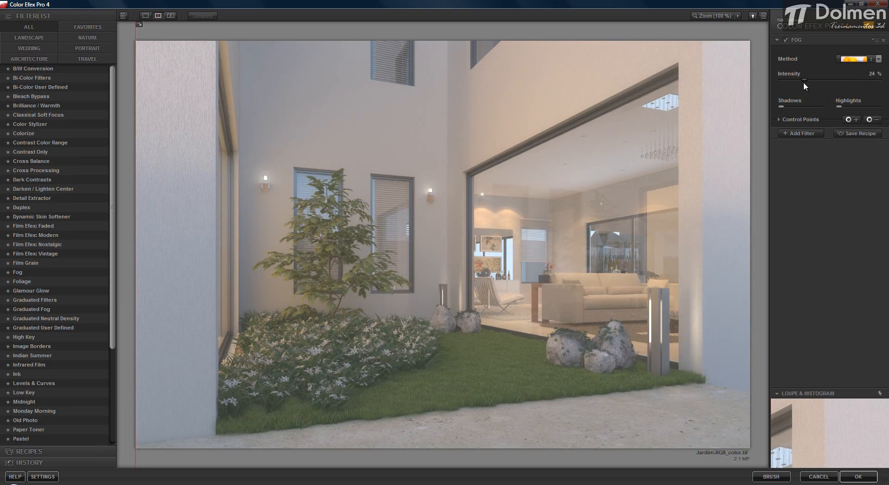
pyautogui.moveTo(837, 106)
pyautogui.mouseDown()
pyautogui.moveTo(865, 106)
pyautogui.moveTo(843, 106)
pyautogui.mouseUp()
pyautogui.moveTo(782, 107); pyautogui.dragTo(813, 106)
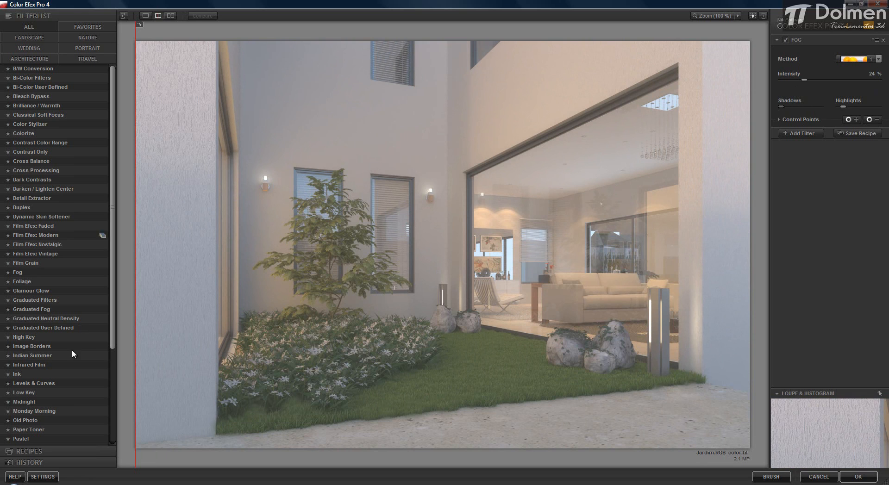
# Choose the Graduated Fog filter with Fog Method 1 and set Opacity to 54% and Blend to 34%.
pyautogui.click(32, 309)
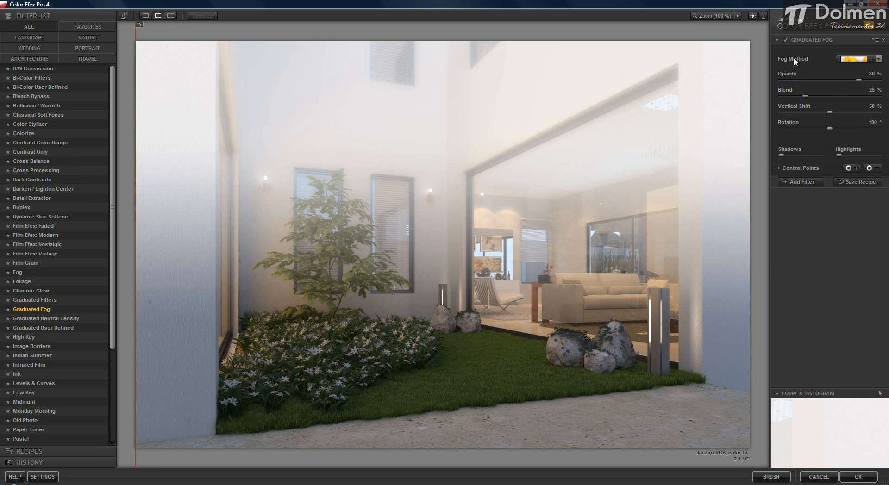
pyautogui.click(878, 59)
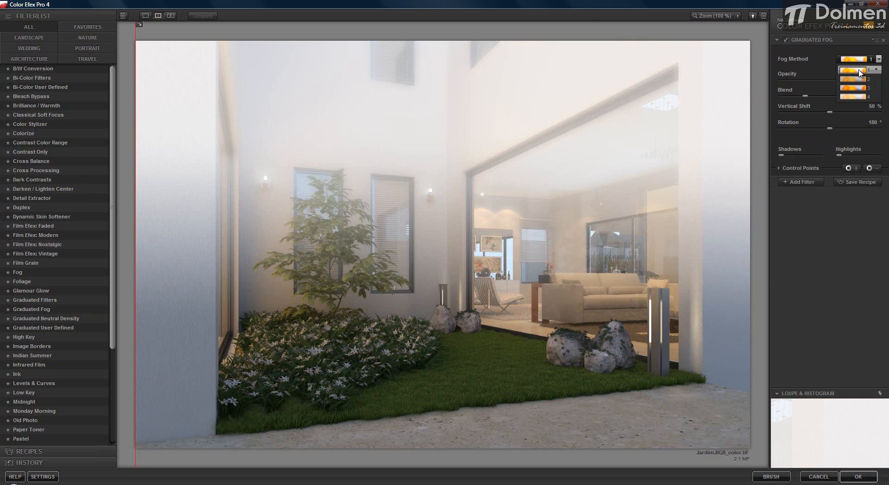
pyautogui.click(859, 73)
pyautogui.moveTo(859, 79); pyautogui.dragTo(784, 101)
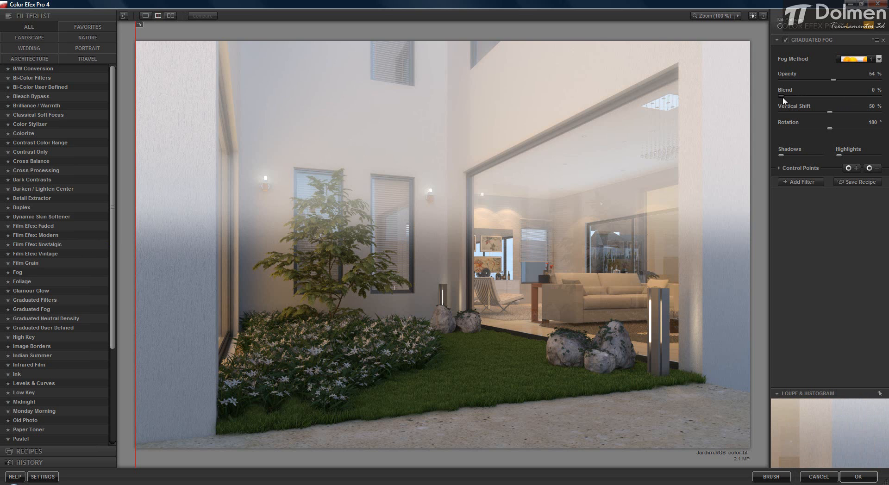
pyautogui.moveTo(782, 96); pyautogui.dragTo(816, 102)
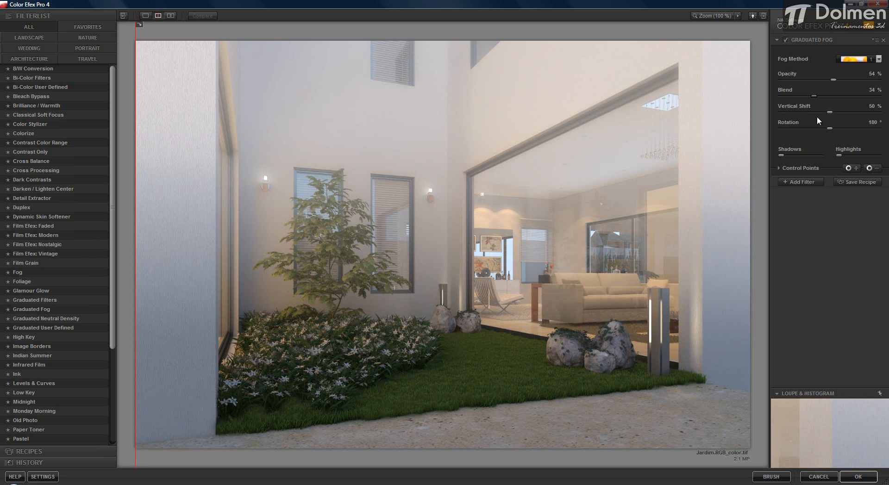
# Set the graduated fog's Vertical Shift to 44%, Rotation to 242° and Opacity to 47%, and compare with the original render.
pyautogui.moveTo(830, 112); pyautogui.dragTo(845, 135)
pyautogui.moveTo(834, 78)
pyautogui.mouseDown()
pyautogui.moveTo(816, 84)
pyautogui.moveTo(826, 86)
pyautogui.mouseUp()
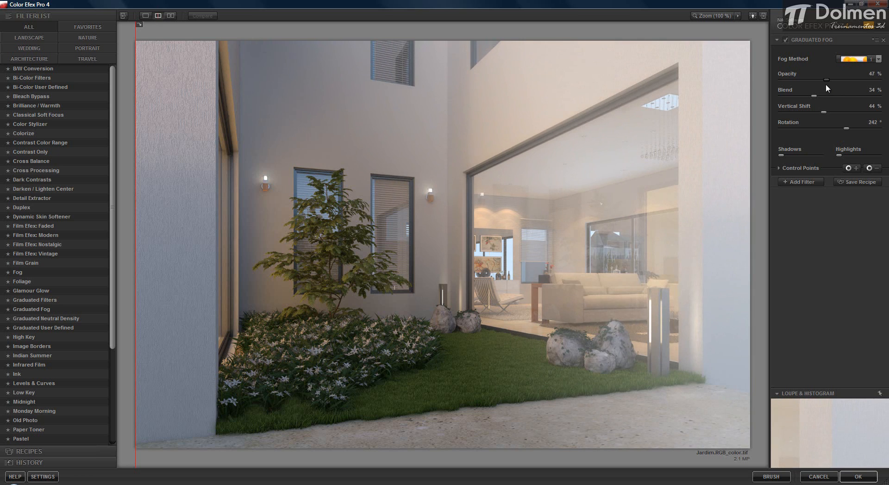
pyautogui.click(785, 41)
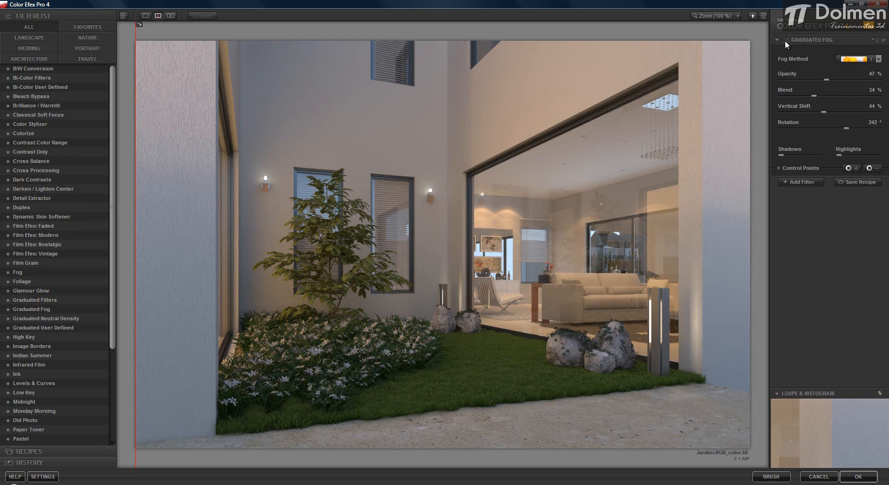
pyautogui.click(784, 41)
pyautogui.click(785, 40)
pyautogui.click(784, 40)
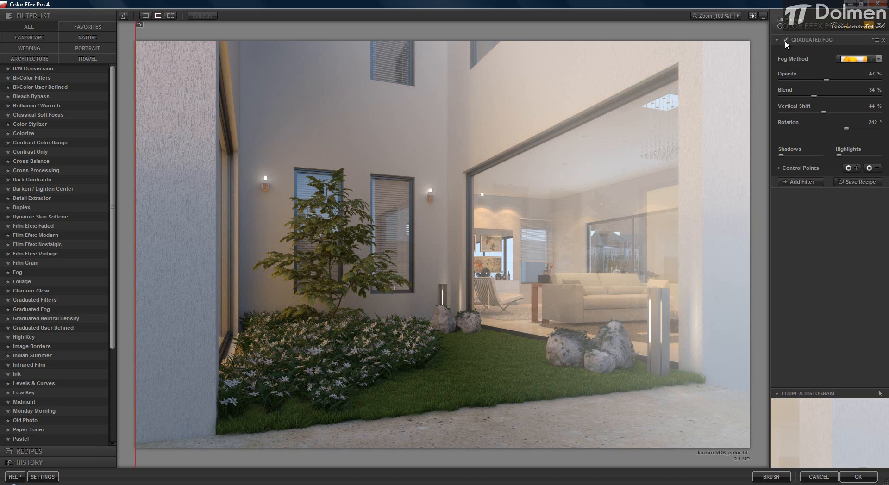
# Reduce the graduated fog's Opacity to 32% and switch the filter off and on to compare.
pyautogui.moveTo(826, 79); pyautogui.dragTo(809, 81)
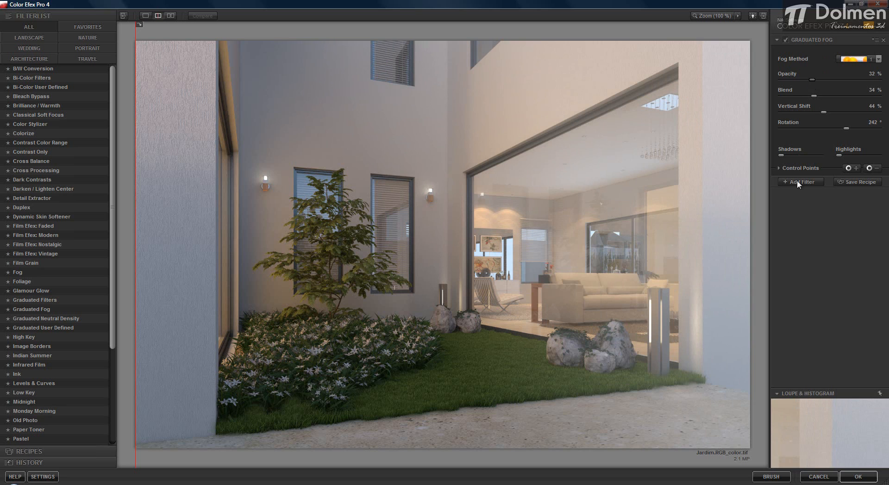
pyautogui.click(785, 40)
pyautogui.click(784, 40)
pyautogui.click(785, 40)
pyautogui.click(785, 40)
# Set the graduated fog's Opacity to 23%, Blend to 50% and Vertical Shift to 42%, and compare again with the original render.
pyautogui.moveTo(811, 79); pyautogui.dragTo(802, 80)
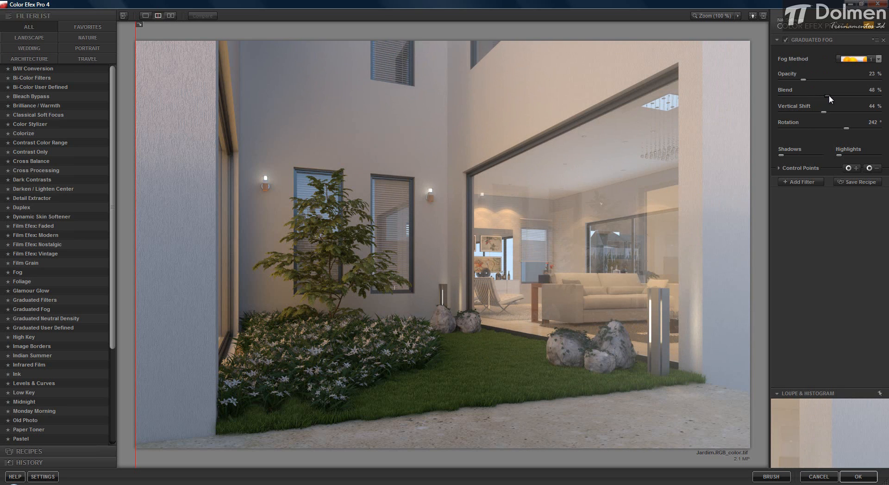
pyautogui.moveTo(849, 96); pyautogui.dragTo(822, 114)
pyautogui.click(786, 39)
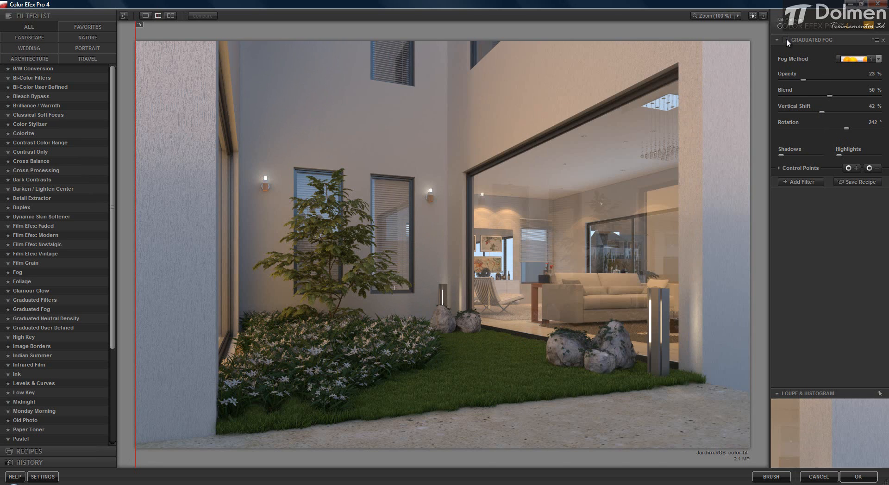
pyautogui.click(786, 40)
pyautogui.click(786, 40)
pyautogui.click(786, 39)
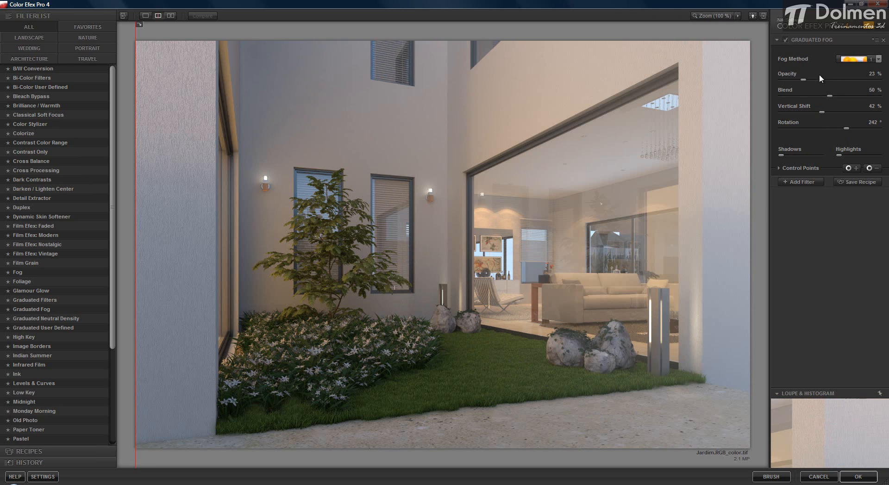
pyautogui.click(786, 39)
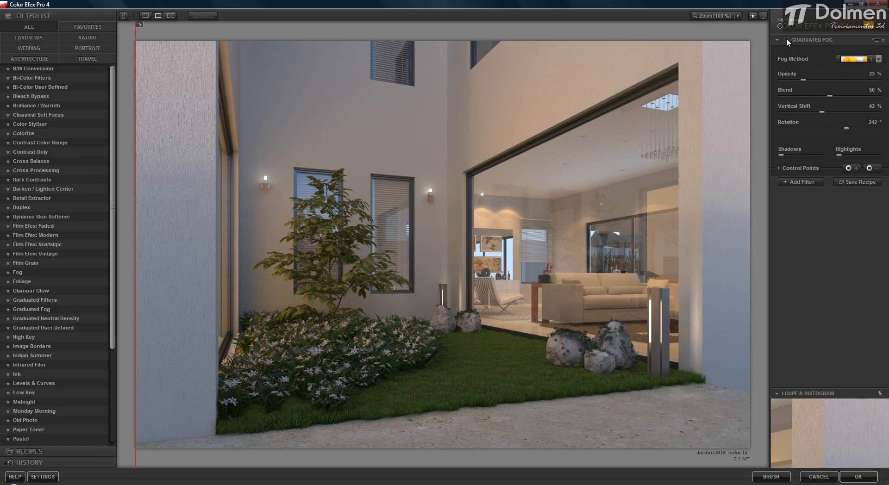
pyautogui.click(786, 39)
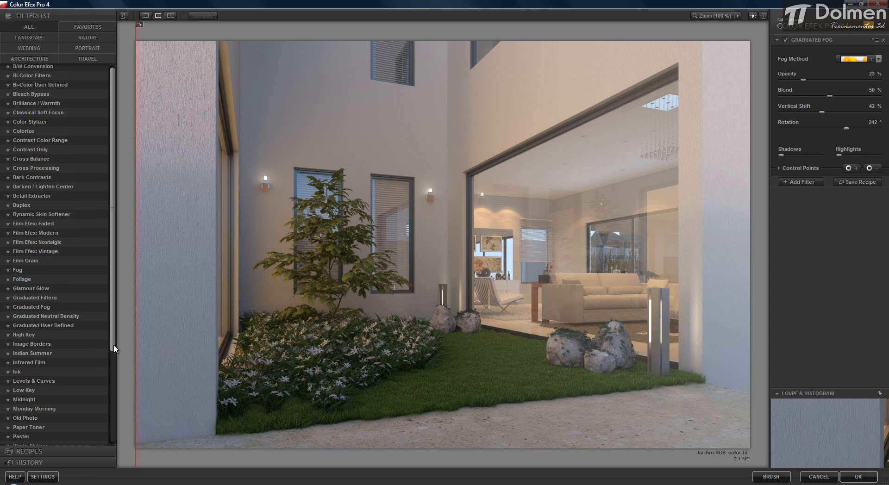
# Choose the Levels & Curves filter and shape the RGB curve with darker shadows, brighter highlights and slightly raised midtones.
pyautogui.scroll(-1, 113, 347)
pyautogui.click(48, 372)
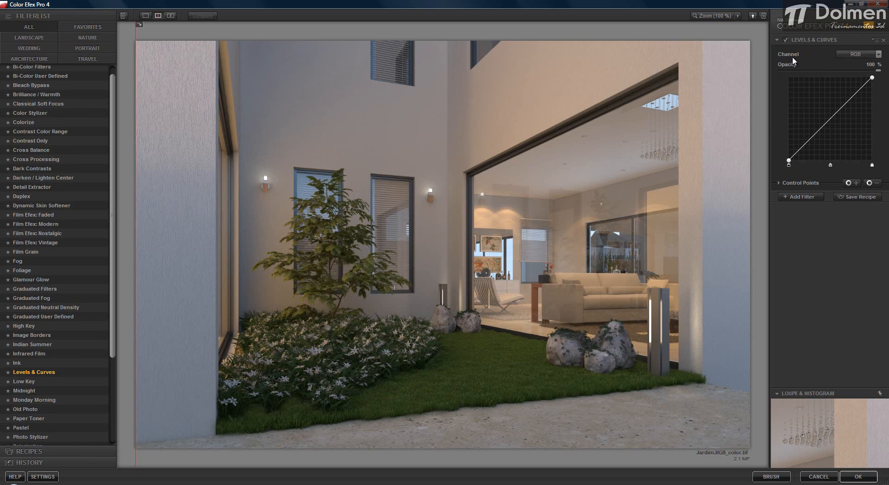
pyautogui.click(878, 54)
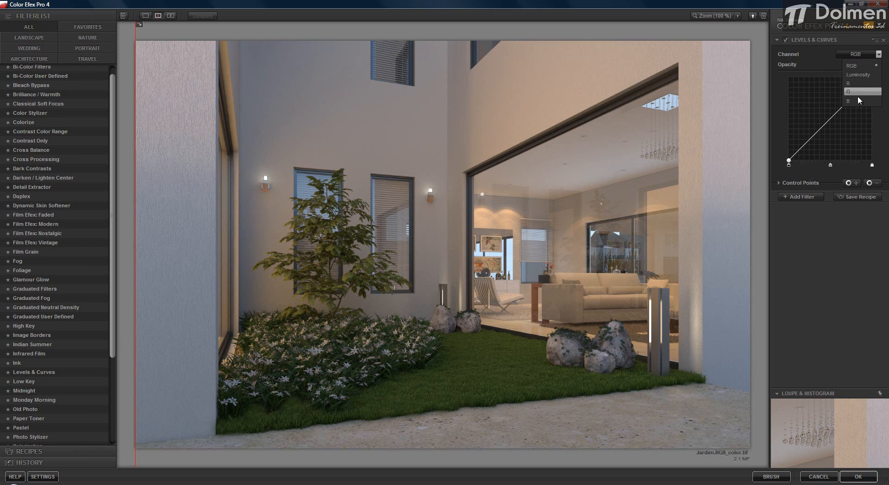
pyautogui.click(780, 105)
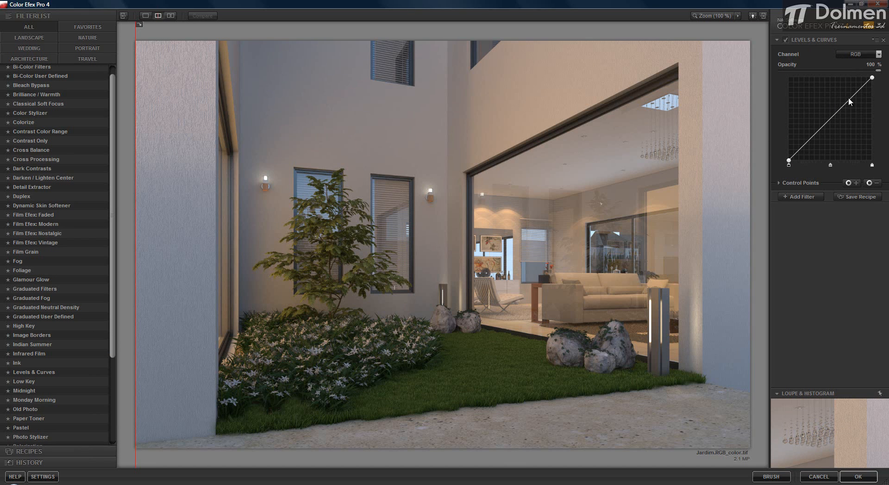
pyautogui.click(805, 148)
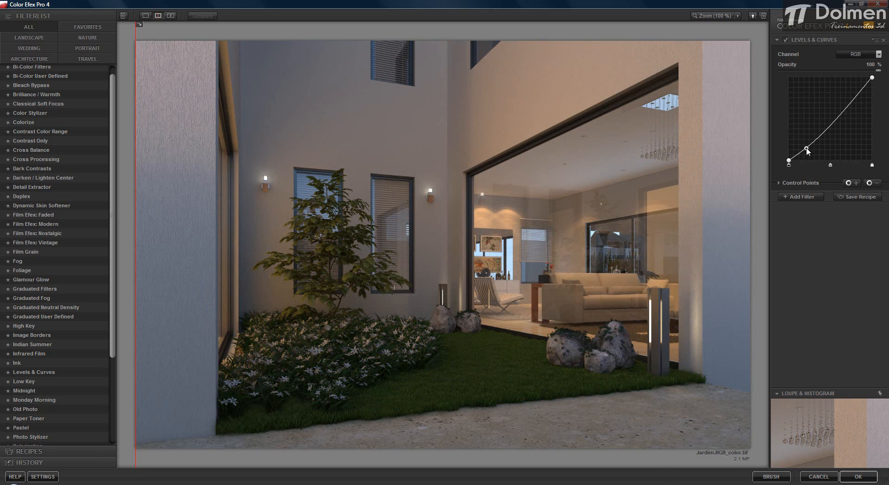
pyautogui.moveTo(854, 98); pyautogui.dragTo(852, 91)
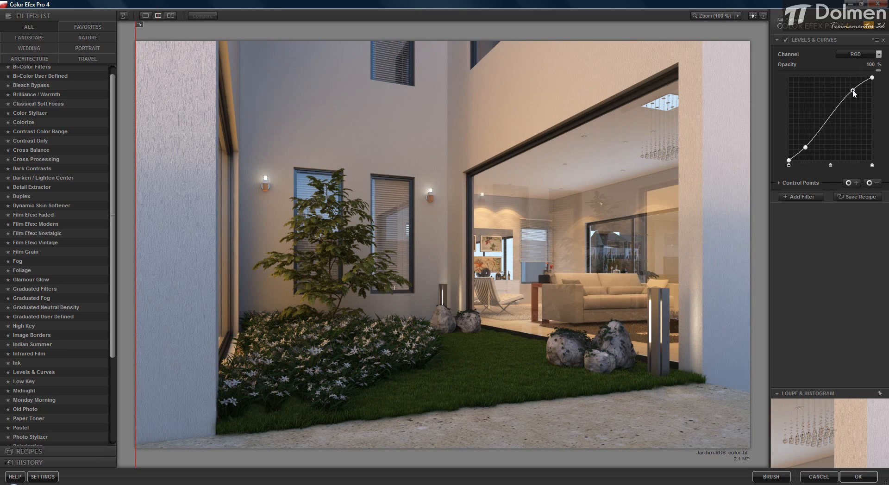
pyautogui.click(825, 118)
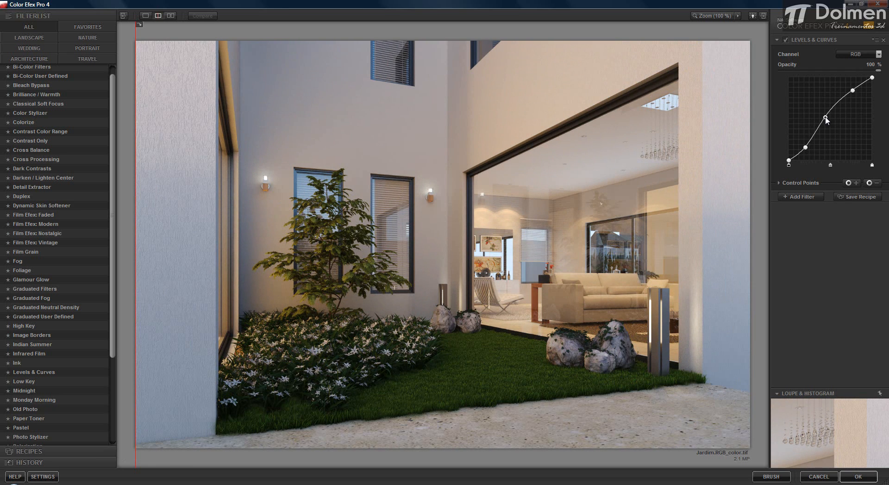
pyautogui.moveTo(825, 117); pyautogui.dragTo(827, 118)
# Raise the midtones of the Luminosity curve slightly and add a midpoint on the red channel's curve.
pyautogui.click(874, 55)
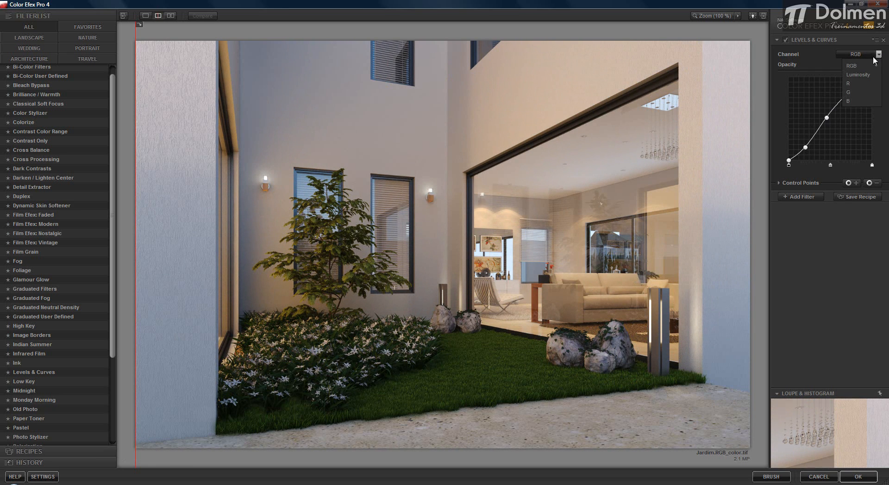
pyautogui.click(857, 75)
pyautogui.click(827, 116)
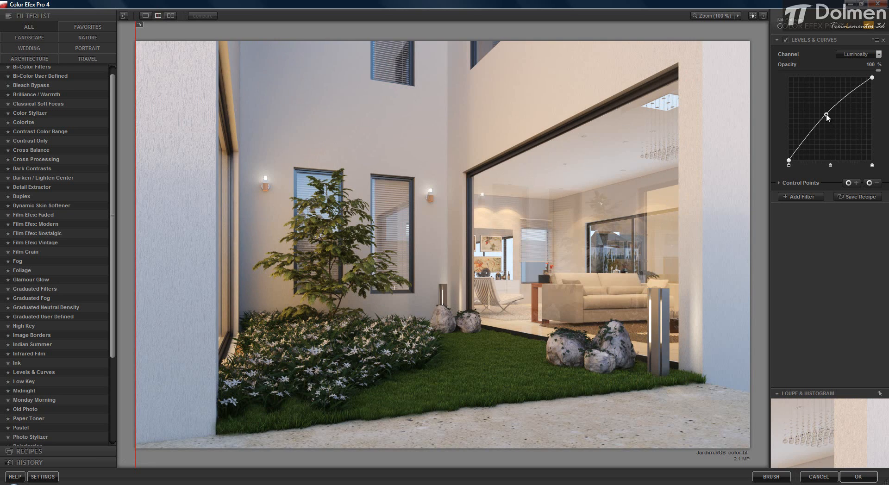
pyautogui.click(878, 55)
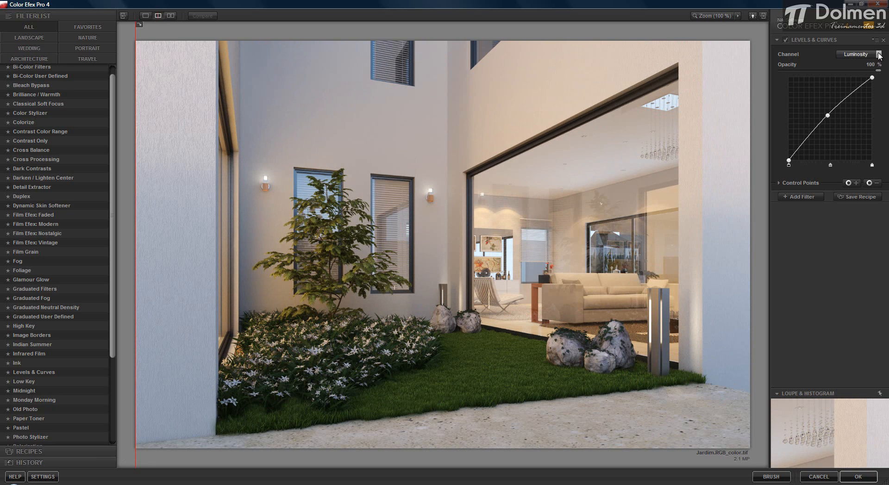
pyautogui.click(857, 85)
pyautogui.click(831, 118)
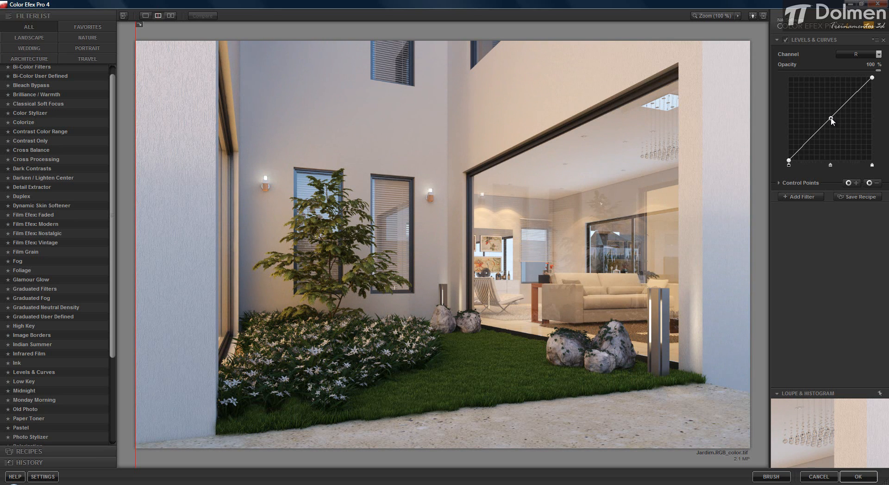
# Raise the midpoint slightly on the green channel's curve and on the blue channel's curve.
pyautogui.click(878, 54)
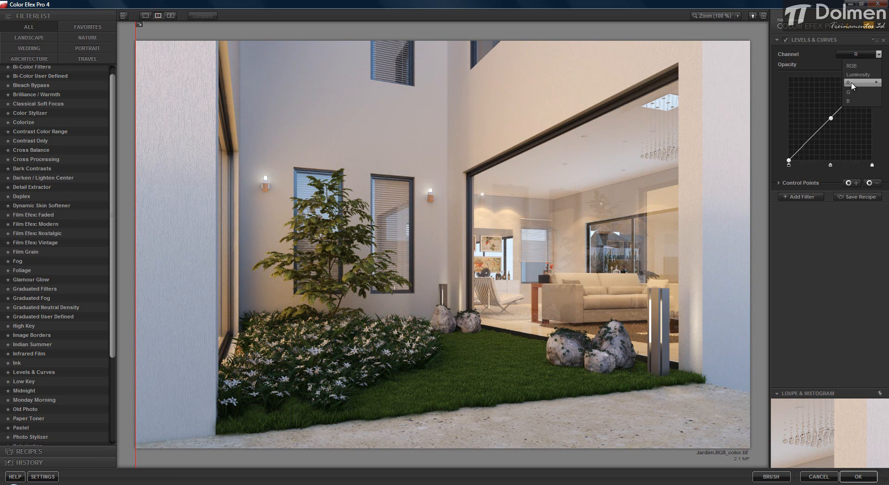
pyautogui.click(854, 93)
pyautogui.moveTo(830, 119); pyautogui.dragTo(824, 118)
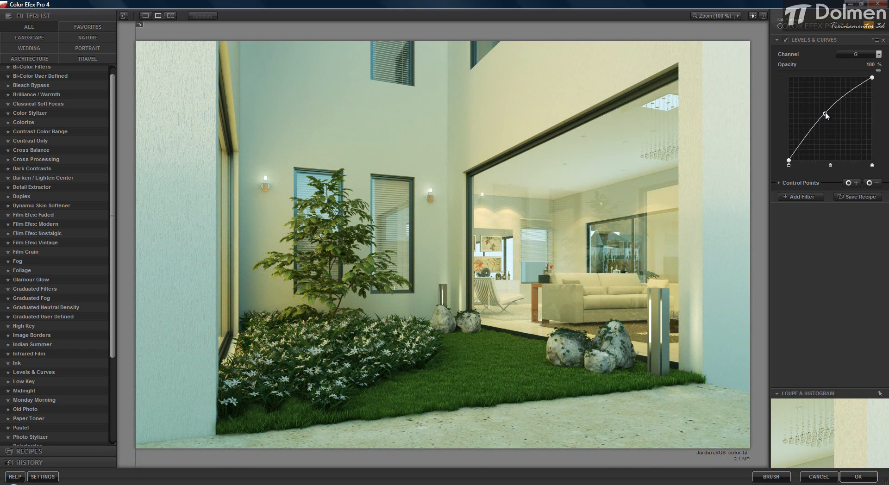
pyautogui.moveTo(823, 114)
pyautogui.mouseDown()
pyautogui.moveTo(832, 120)
pyautogui.moveTo(819, 95)
pyautogui.moveTo(846, 150)
pyautogui.moveTo(827, 120)
pyautogui.mouseUp()
pyautogui.click(856, 55)
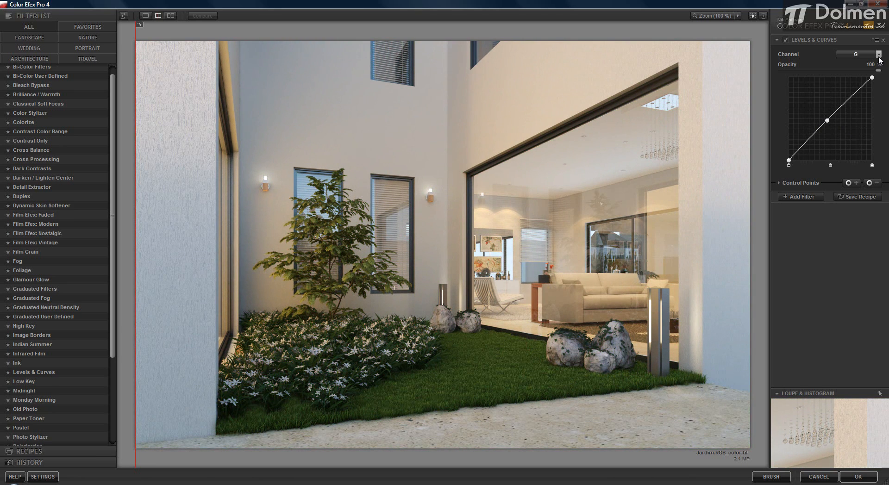
pyautogui.click(847, 101)
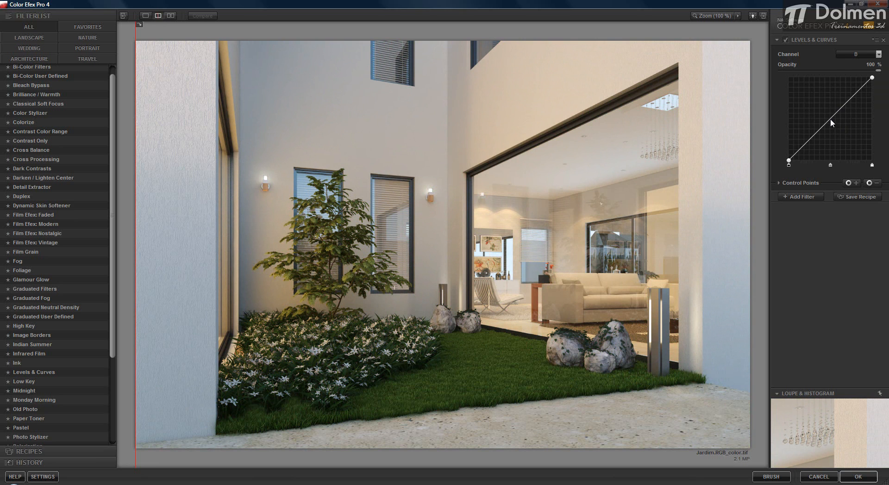
pyautogui.moveTo(827, 121); pyautogui.dragTo(828, 119)
# Switch the Levels & Curves filter off and on repeatedly to compare it with the original render.
pyautogui.click(784, 40)
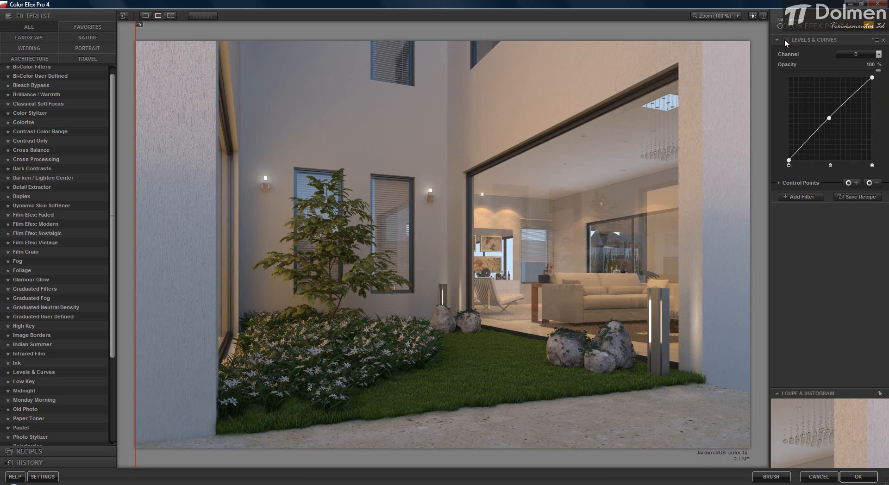
pyautogui.click(784, 39)
pyautogui.click(784, 39)
pyautogui.click(784, 39)
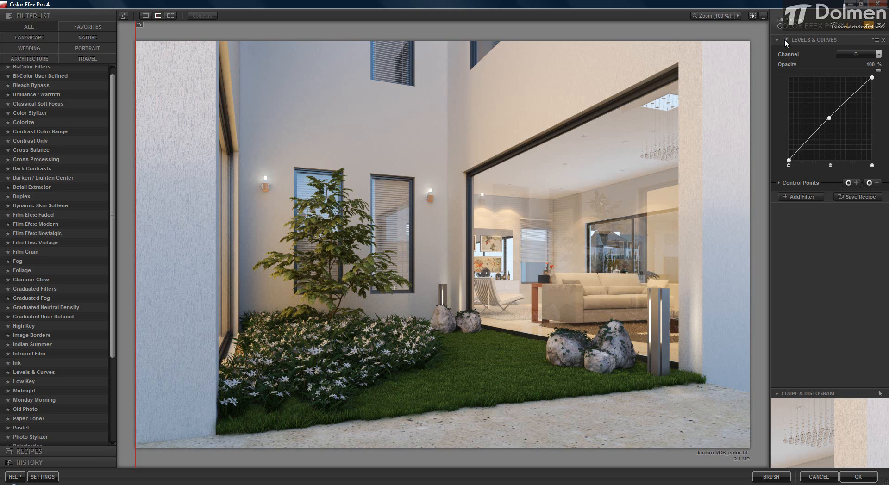
pyautogui.click(784, 39)
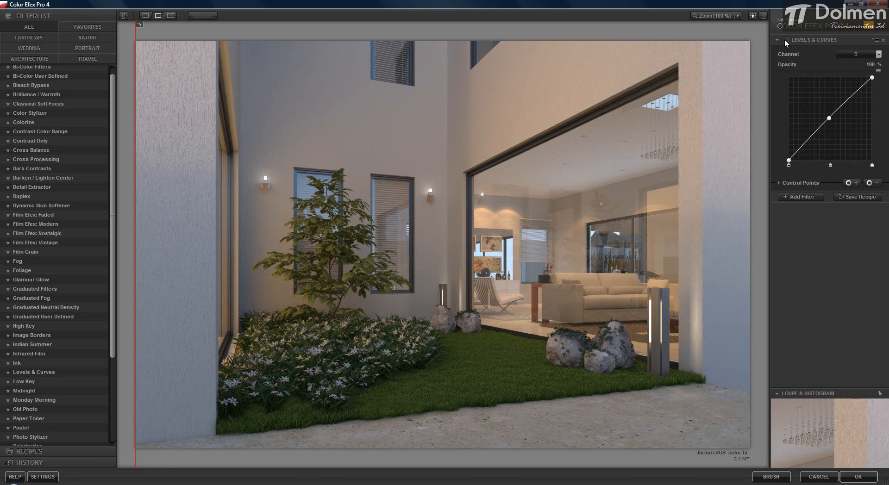
pyautogui.click(784, 40)
pyautogui.click(784, 39)
pyautogui.click(784, 40)
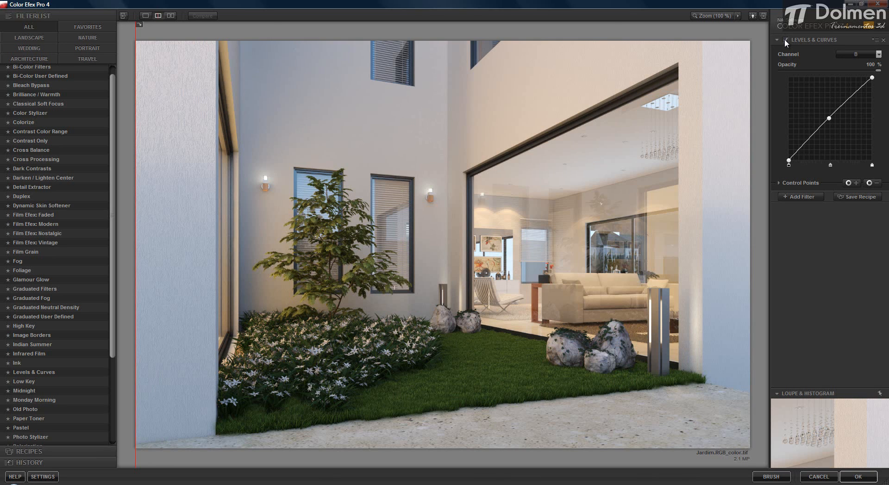
pyautogui.click(784, 40)
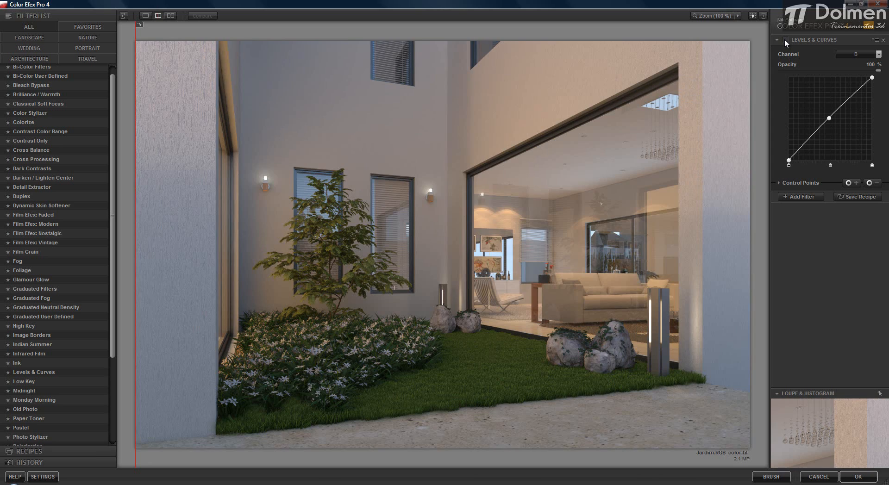
pyautogui.click(784, 40)
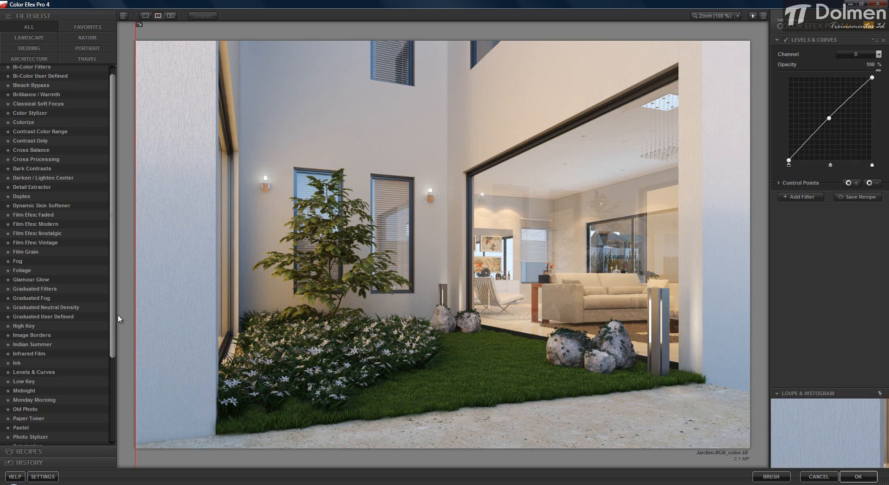
# Choose the Vignette filter and set its shape to 1.
pyautogui.scroll(-5, 115, 323)
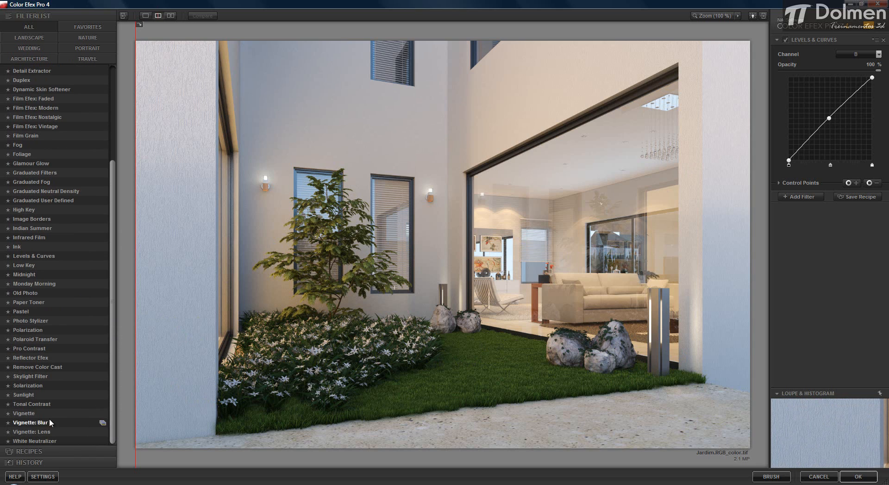
pyautogui.click(27, 413)
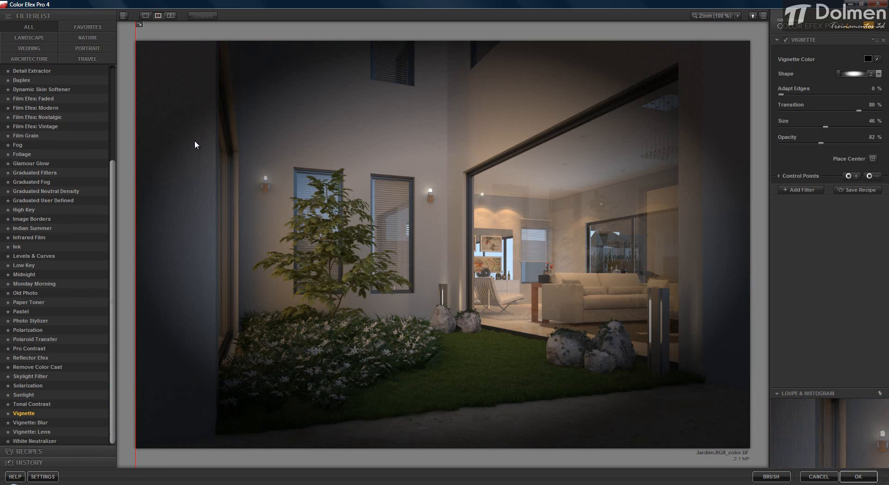
pyautogui.click(878, 74)
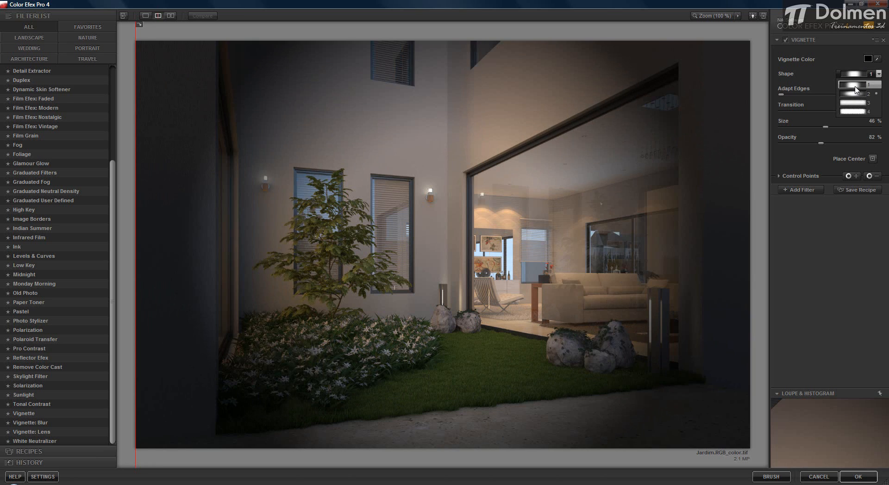
pyautogui.click(855, 87)
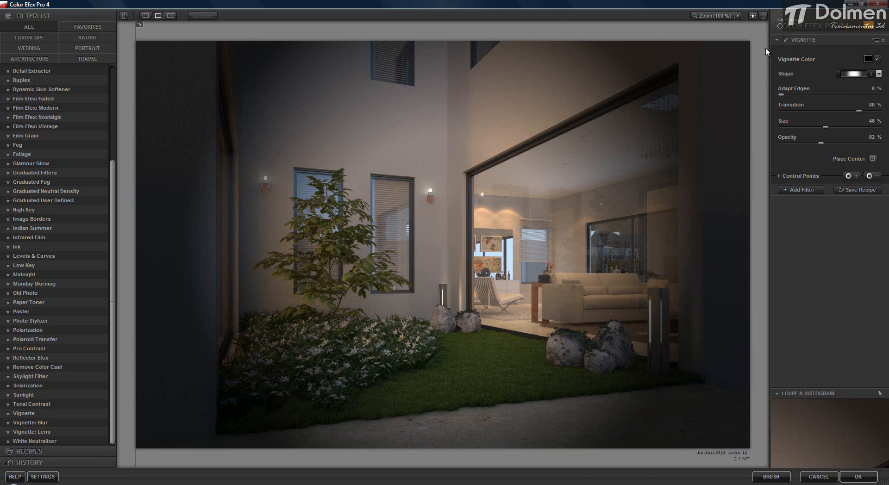
# Set the vignette's Adapt Edges to 14 % and test its Transition at 0 % and 100 %.
pyautogui.moveTo(828, 95); pyautogui.dragTo(795, 99)
pyautogui.moveTo(856, 111); pyautogui.dragTo(781, 113)
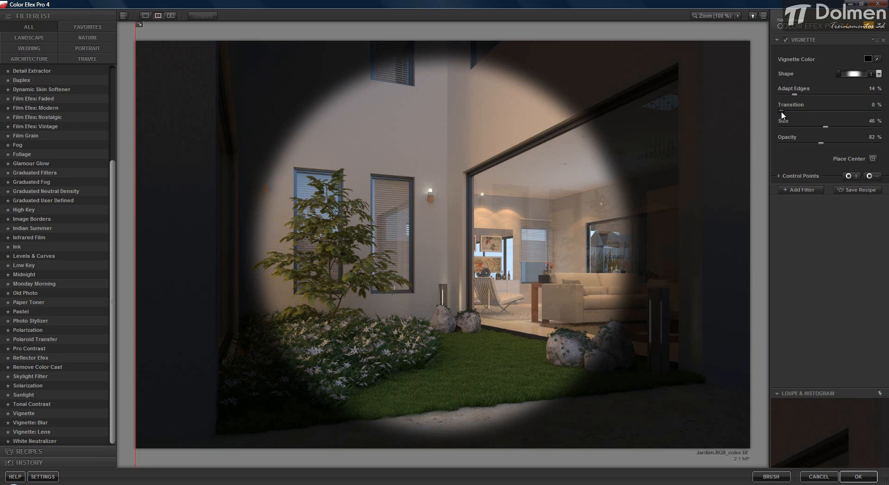
pyautogui.moveTo(804, 109); pyautogui.dragTo(880, 114)
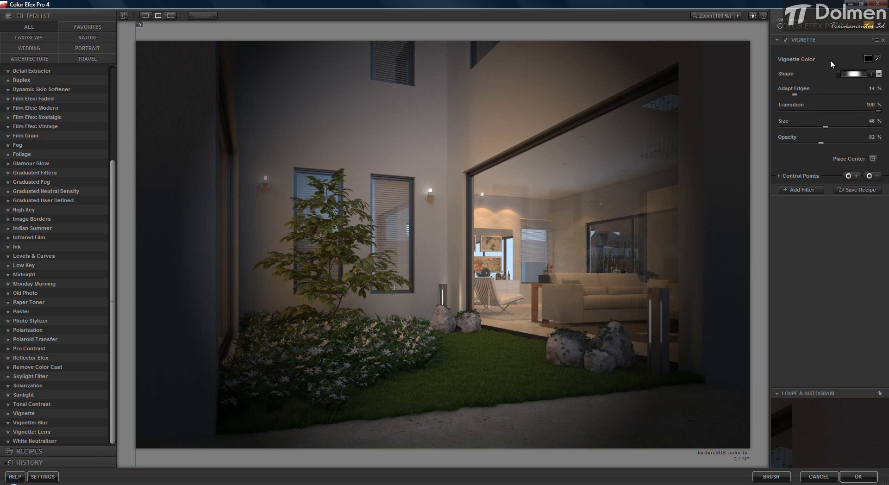
# Reduce the vignette's Size to 2 %, Adapt Edges to 0 % and Transition to 57 %.
pyautogui.moveTo(825, 127); pyautogui.dragTo(781, 130)
pyautogui.moveTo(794, 94)
pyautogui.mouseDown()
pyautogui.moveTo(816, 94)
pyautogui.moveTo(776, 93)
pyautogui.mouseUp()
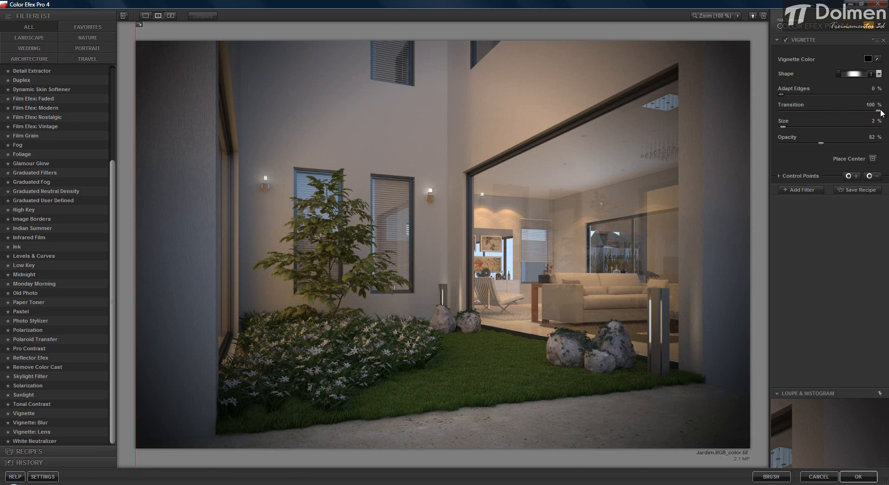
pyautogui.moveTo(877, 111); pyautogui.dragTo(837, 113)
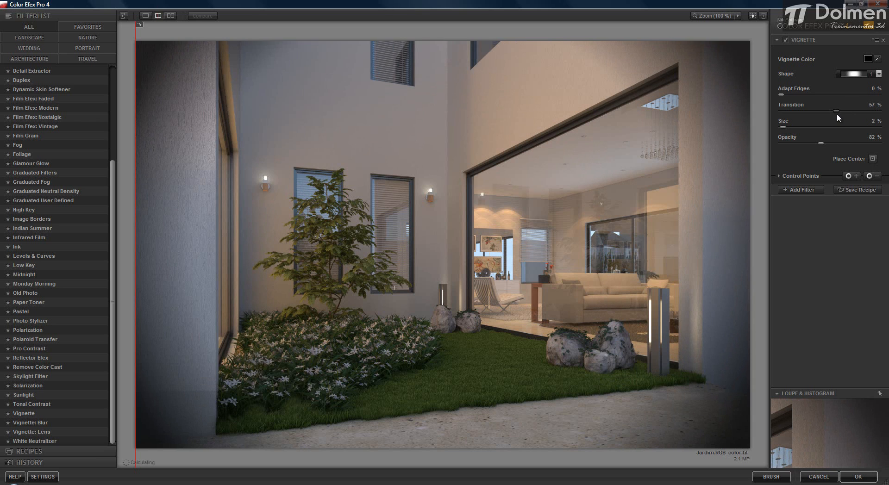
# Lower the vignette's Opacity to 50 %, test Transition at 92 % and reduce it to 32 %.
pyautogui.moveTo(821, 142)
pyautogui.mouseDown()
pyautogui.moveTo(801, 144)
pyautogui.moveTo(887, 146)
pyautogui.moveTo(784, 147)
pyautogui.moveTo(815, 146)
pyautogui.moveTo(806, 147)
pyautogui.mouseUp()
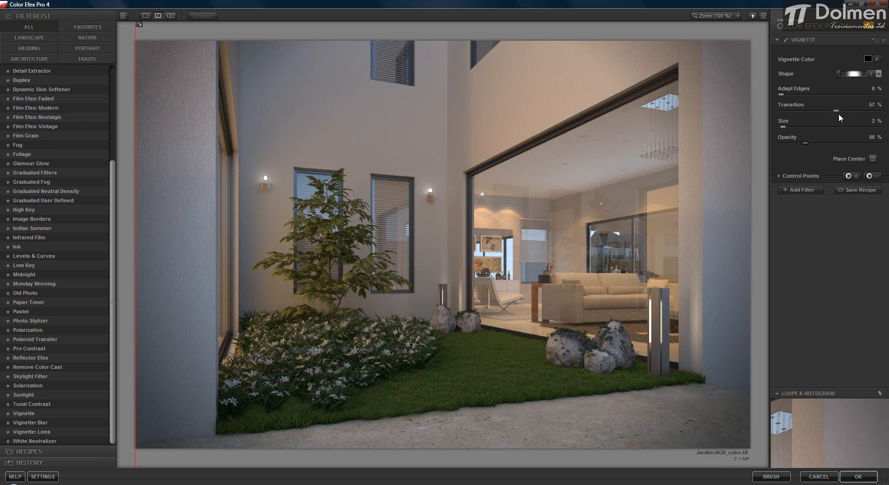
pyautogui.moveTo(817, 111); pyautogui.dragTo(870, 113)
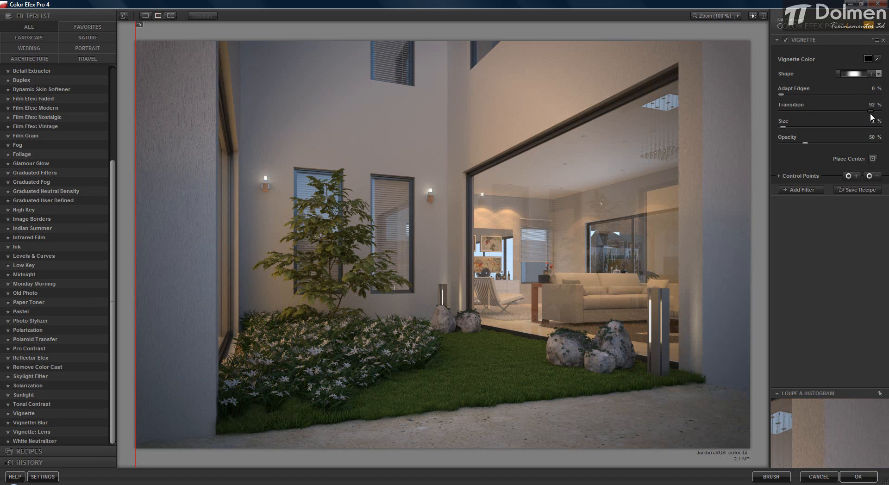
pyautogui.moveTo(799, 119)
pyautogui.mouseDown()
pyautogui.moveTo(785, 119)
pyautogui.moveTo(809, 119)
pyautogui.mouseUp()
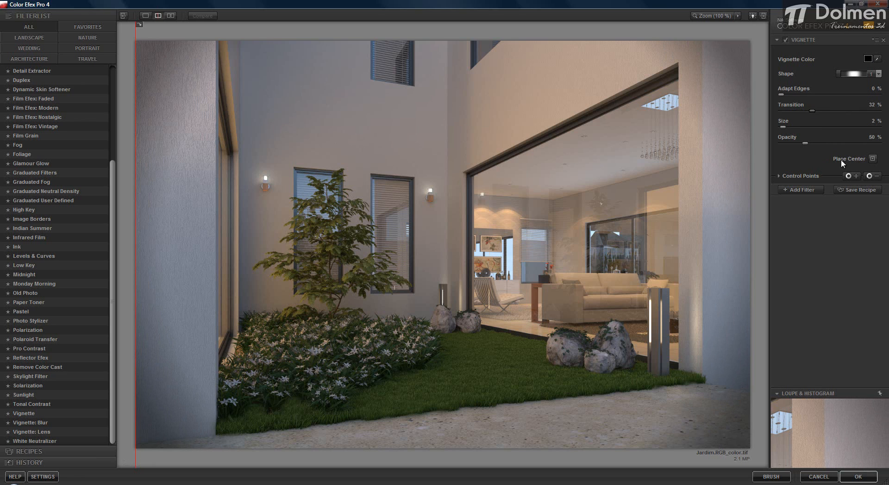
# Switch the Vignette filter off and on repeatedly to compare it with the original render.
pyautogui.click(872, 159)
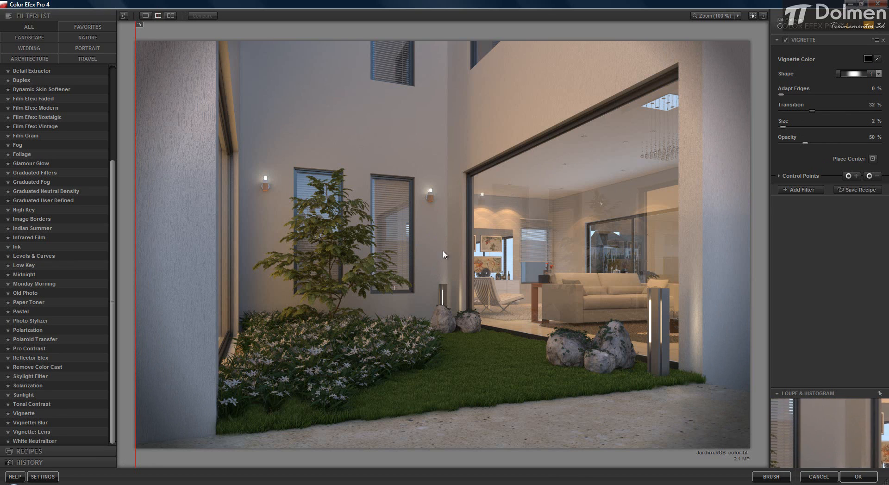
pyautogui.click(785, 40)
pyautogui.click(785, 40)
pyautogui.click(785, 40)
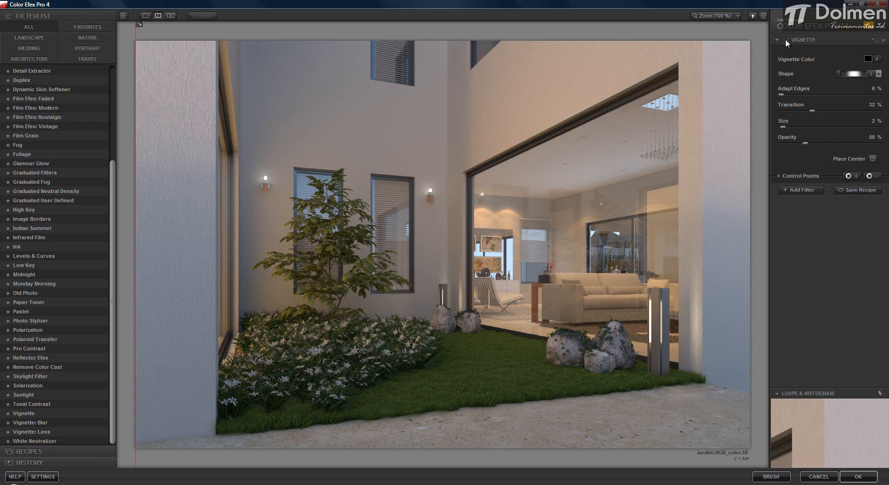
pyautogui.click(786, 40)
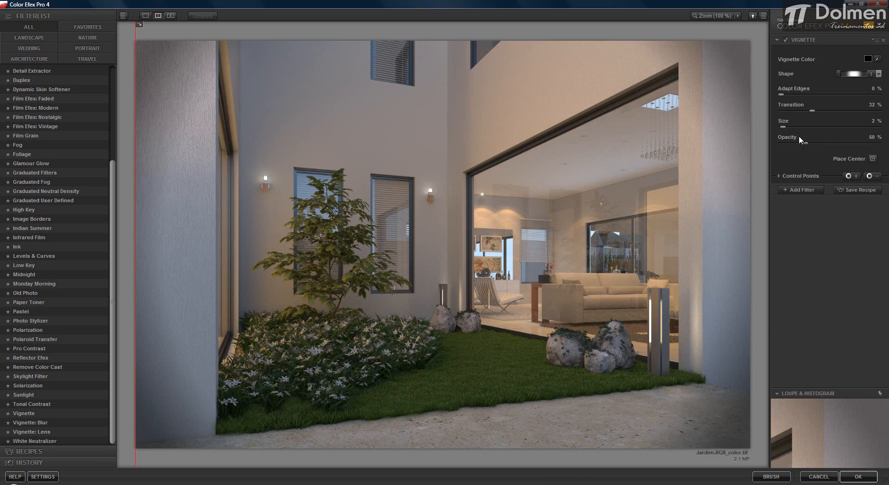
# Lower the vignette's Opacity to 35 % and compare the image with the filter off and on.
pyautogui.moveTo(804, 143); pyautogui.dragTo(798, 143)
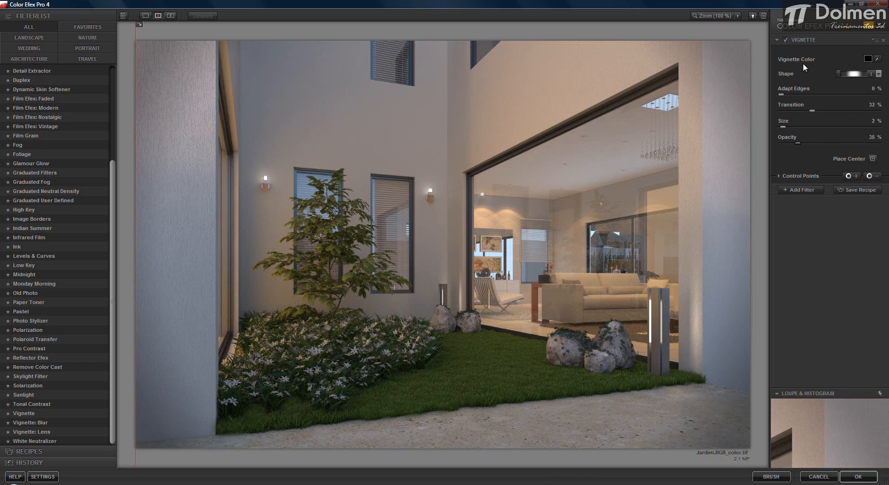
pyautogui.click(785, 40)
pyautogui.click(785, 40)
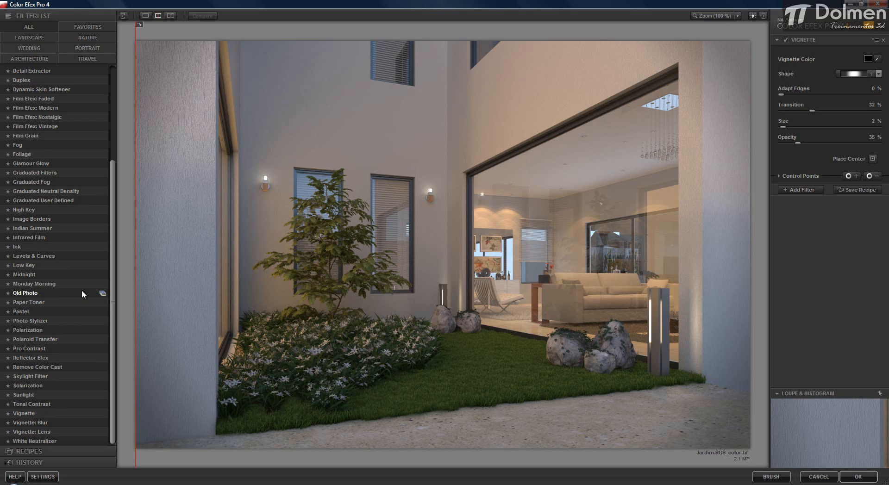
# Choose the Vignette: Blur filter, try shape 3, and settle on shape 1 with type 1.
pyautogui.click(45, 423)
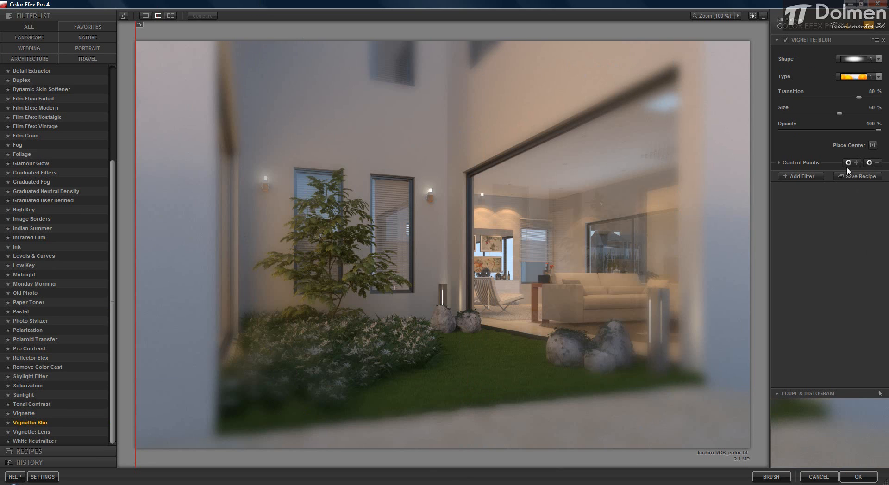
pyautogui.click(878, 59)
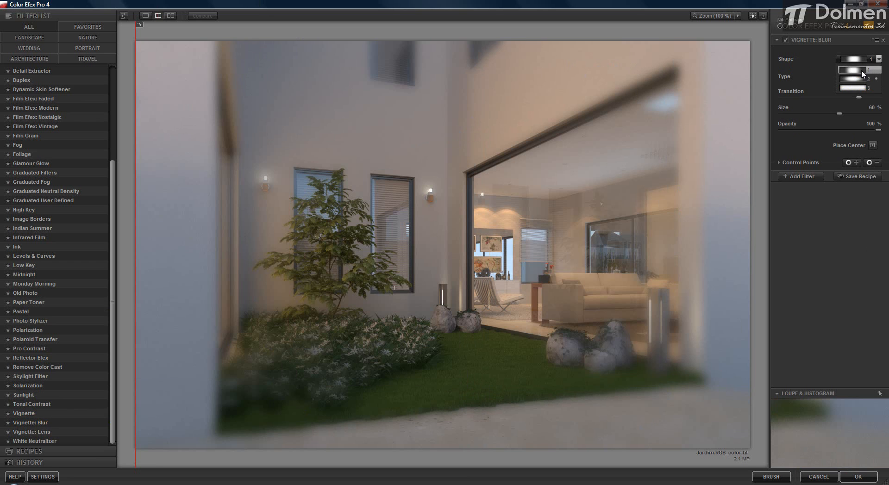
pyautogui.click(858, 88)
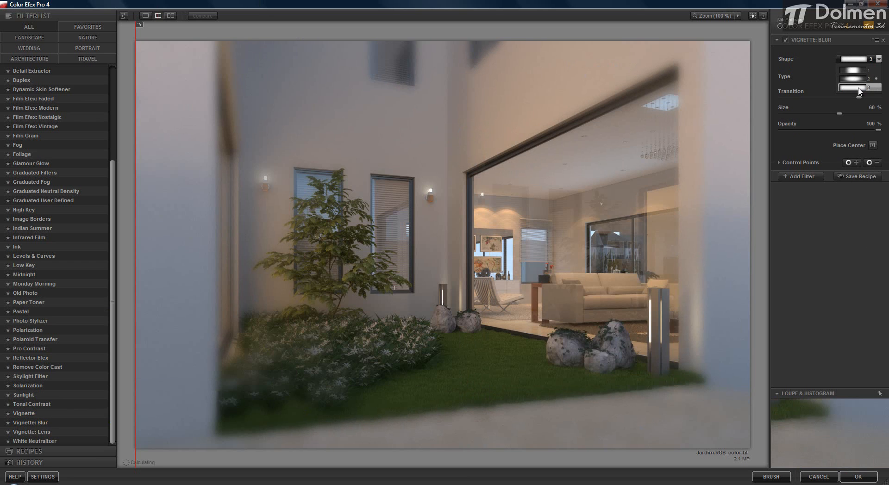
pyautogui.click(854, 71)
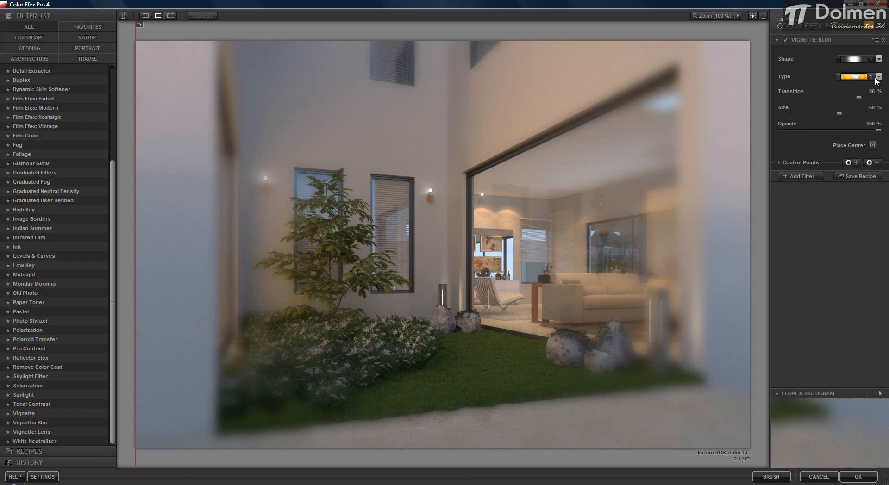
pyautogui.click(878, 77)
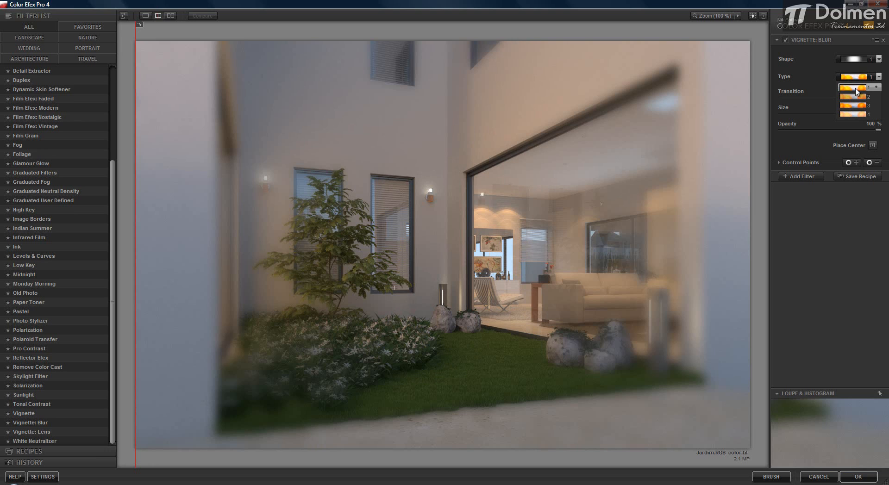
pyautogui.click(856, 91)
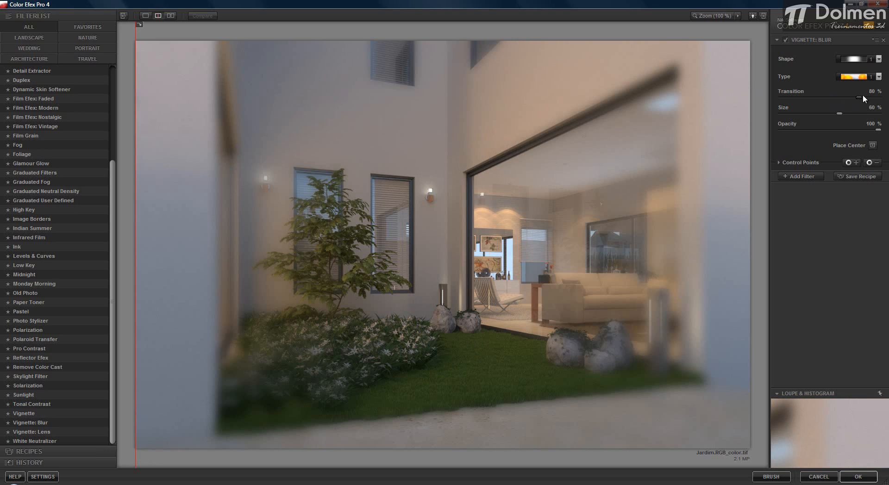
# Set the blur vignette's Transition to 96 % and, after testing several sizes, its Size to 2 %.
pyautogui.moveTo(842, 98); pyautogui.dragTo(791, 102)
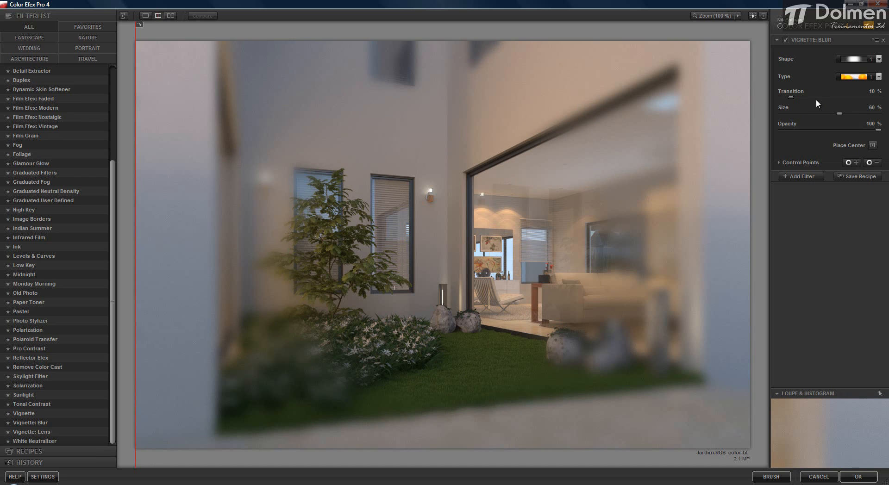
pyautogui.moveTo(792, 98); pyautogui.dragTo(874, 104)
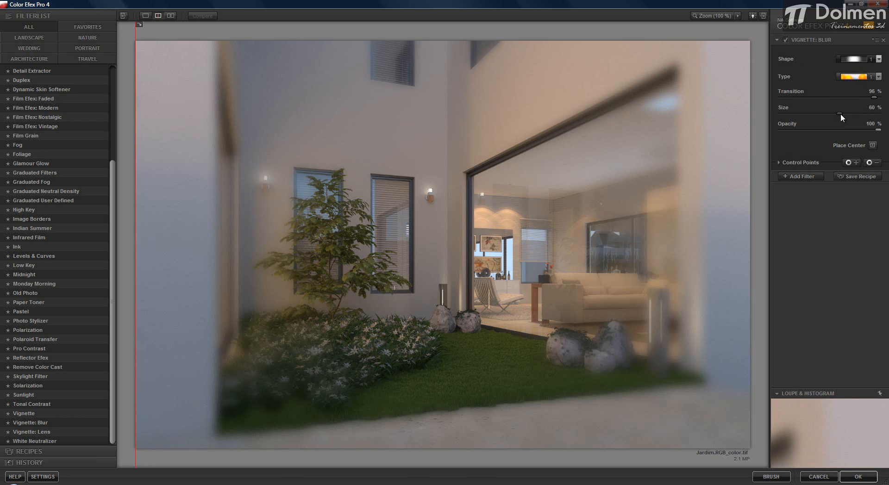
pyautogui.moveTo(799, 115); pyautogui.dragTo(793, 115)
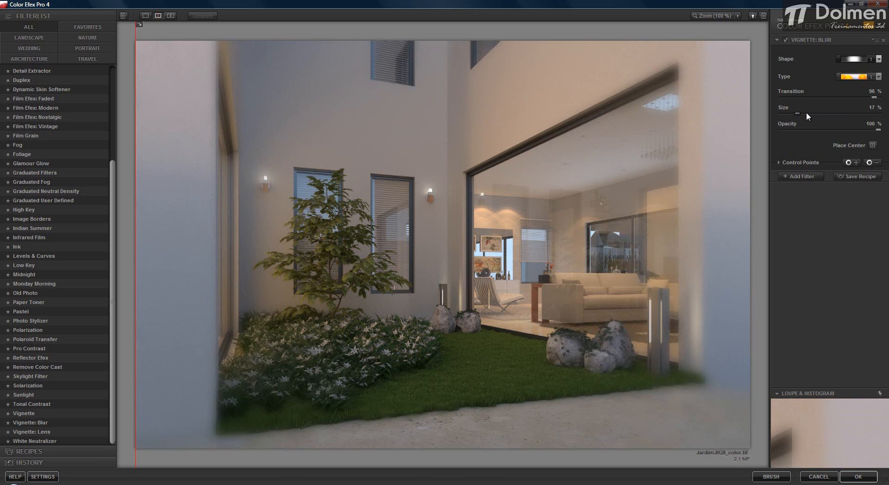
pyautogui.moveTo(840, 113); pyautogui.dragTo(858, 113)
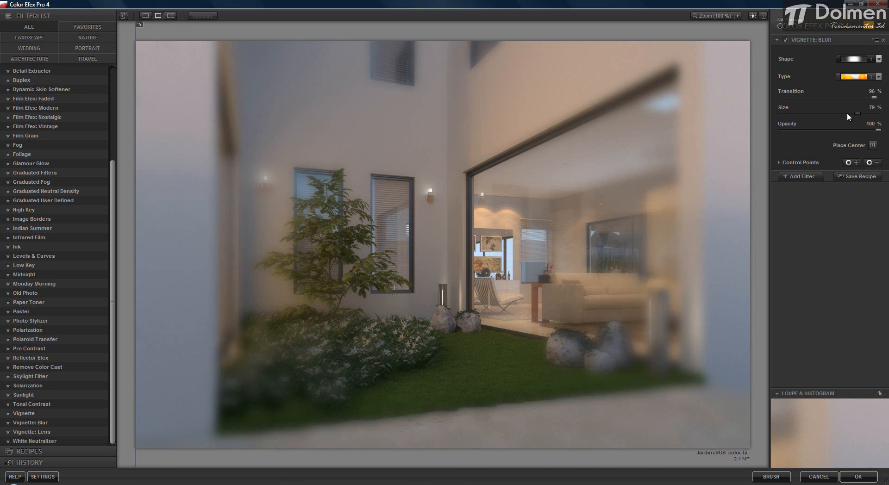
pyautogui.moveTo(787, 113); pyautogui.dragTo(786, 113)
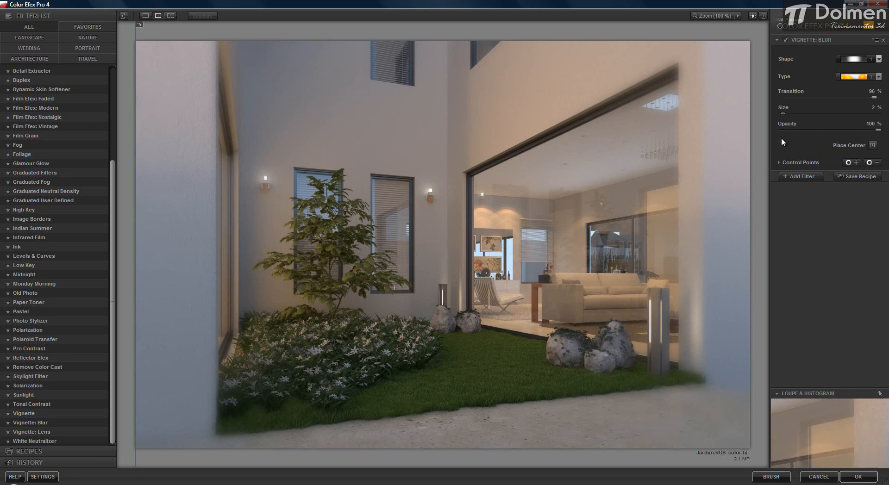
# Lower the blur vignette's Opacity to 81 % and switch the filter off and on repeatedly to compare.
pyautogui.moveTo(879, 131); pyautogui.dragTo(832, 131)
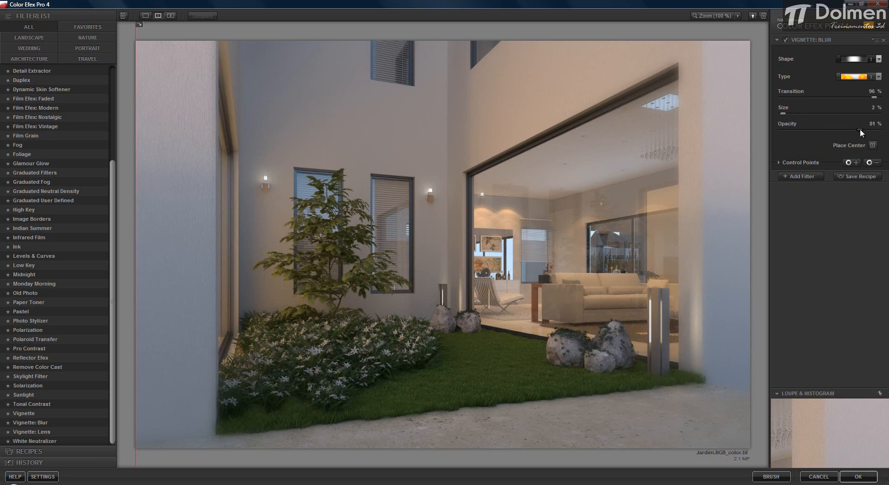
pyautogui.click(786, 39)
pyautogui.click(786, 39)
pyautogui.click(786, 40)
pyautogui.click(786, 39)
pyautogui.click(787, 39)
pyautogui.click(786, 39)
pyautogui.click(786, 39)
pyautogui.click(787, 40)
pyautogui.click(785, 40)
pyautogui.click(786, 39)
# Reduce the blur vignette's Opacity to 47 % and compare the image with the filter off and on.
pyautogui.moveTo(866, 129); pyautogui.dragTo(827, 129)
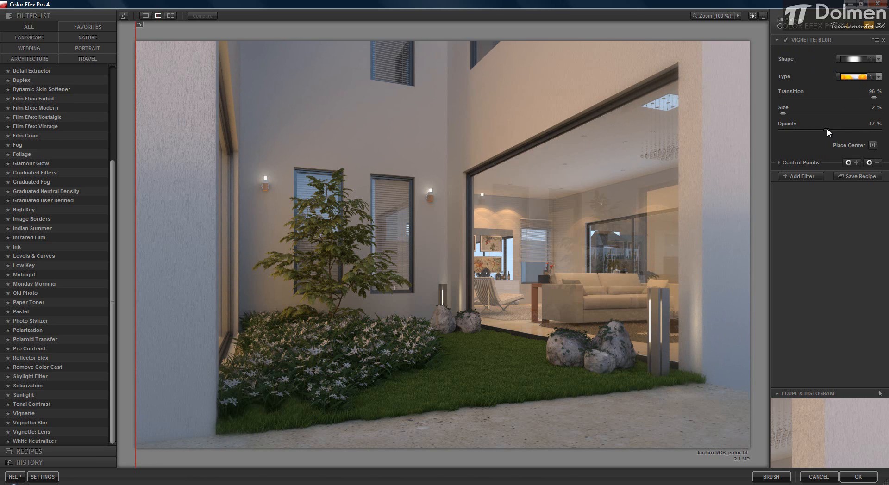
pyautogui.click(786, 40)
pyautogui.click(786, 39)
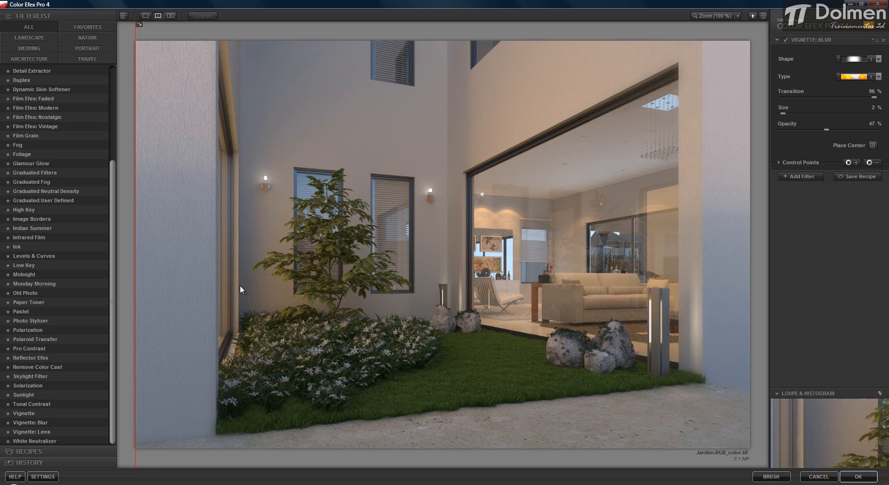
# Choose the Vignette: Lens filter, shift its shape almost fully to Rectangle and set Amount to -29 %.
pyautogui.click(46, 433)
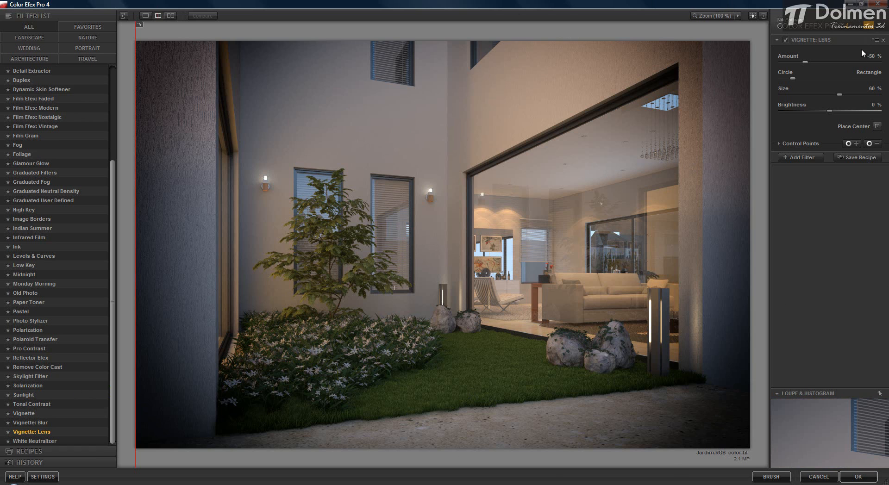
pyautogui.moveTo(805, 62)
pyautogui.mouseDown()
pyautogui.moveTo(887, 66)
pyautogui.moveTo(780, 74)
pyautogui.moveTo(810, 73)
pyautogui.mouseUp()
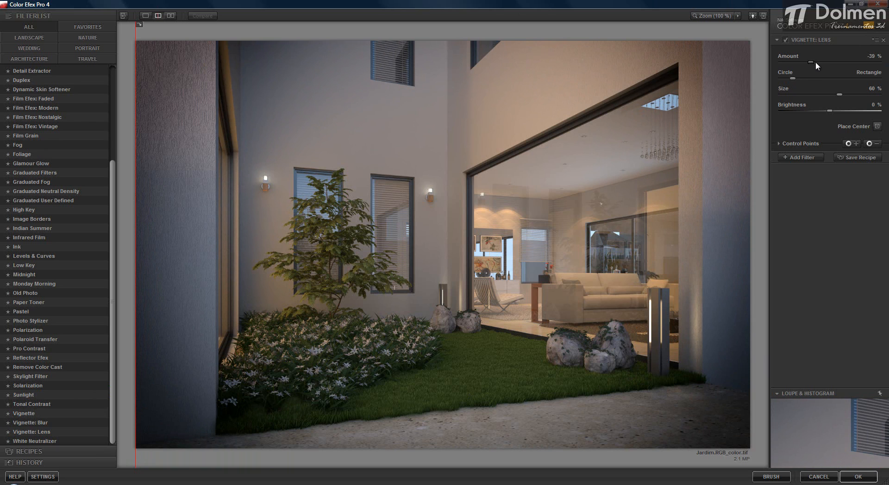
pyautogui.click(810, 61)
pyautogui.moveTo(777, 78); pyautogui.dragTo(871, 85)
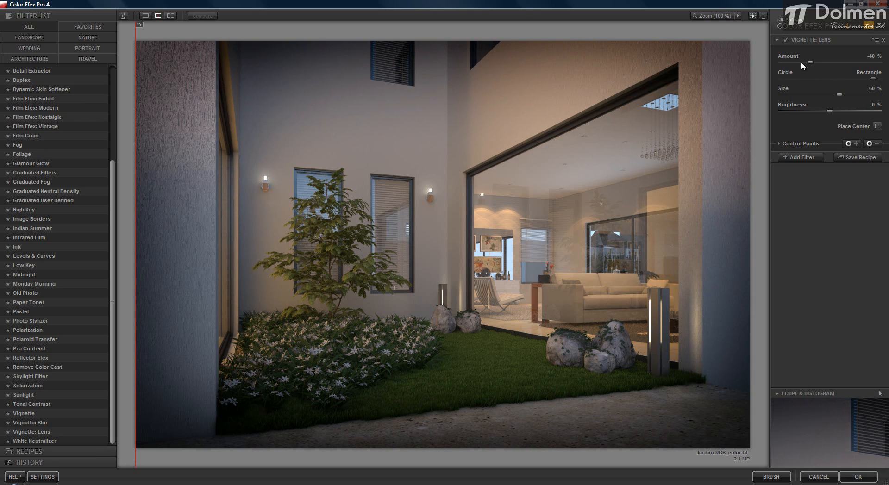
pyautogui.moveTo(810, 62)
pyautogui.mouseDown()
pyautogui.moveTo(800, 62)
pyautogui.moveTo(823, 63)
pyautogui.moveTo(815, 62)
pyautogui.mouseUp()
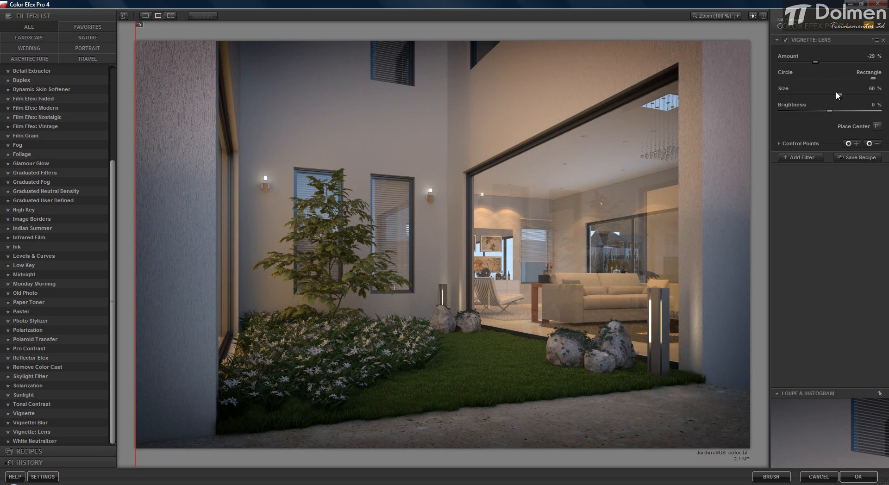
# Reduce the lens vignette's Size to 32 %, fine-tune its rectangular shape and set Amount to -26 %.
pyautogui.moveTo(836, 92); pyautogui.dragTo(812, 94)
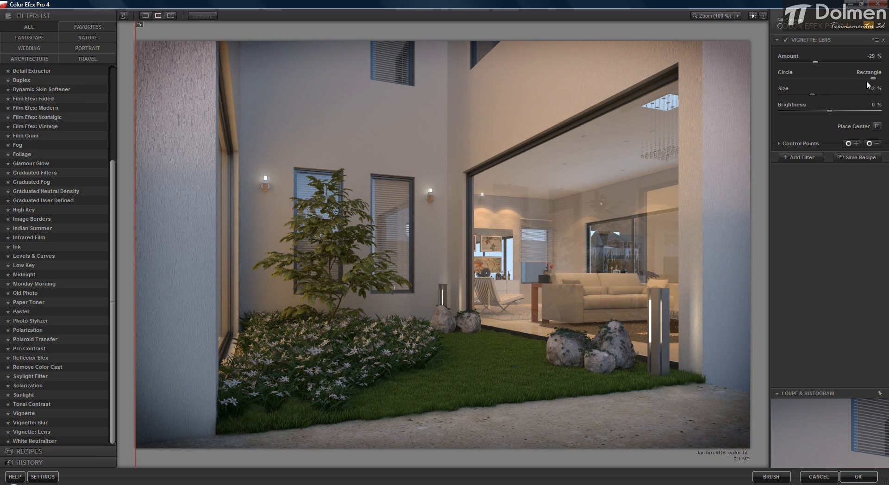
pyautogui.moveTo(866, 80); pyautogui.dragTo(870, 88)
pyautogui.moveTo(815, 63)
pyautogui.mouseDown()
pyautogui.moveTo(792, 63)
pyautogui.moveTo(815, 65)
pyautogui.mouseUp()
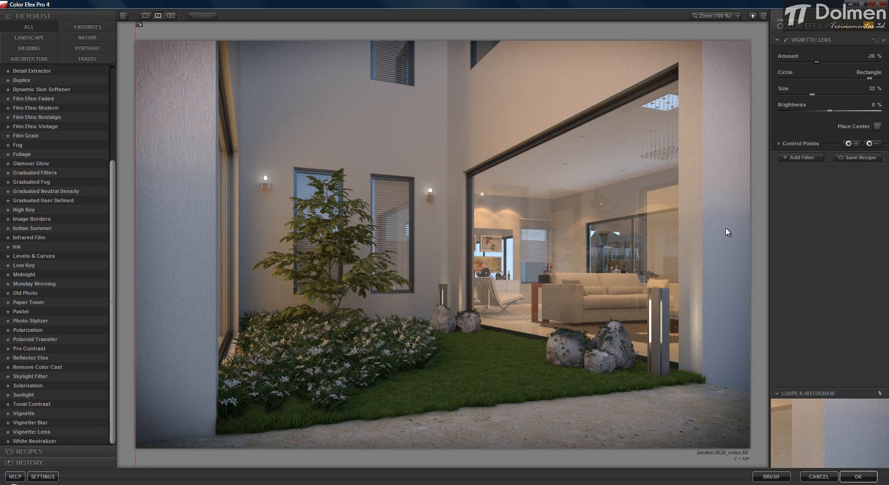
# Apply the Vignette: Lens filter to the garden image and move the Color Efex Pro 4 palette clear of the picture.
pyautogui.click(858, 477)
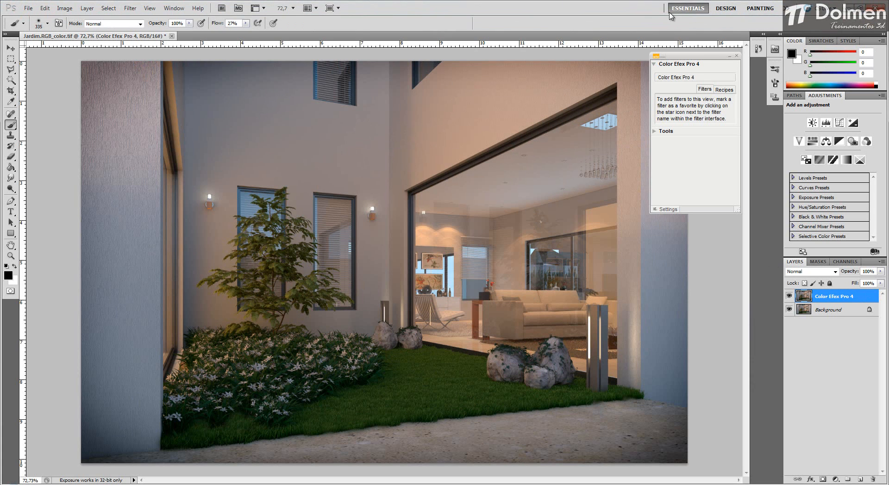
pyautogui.moveTo(702, 56); pyautogui.dragTo(782, 9)
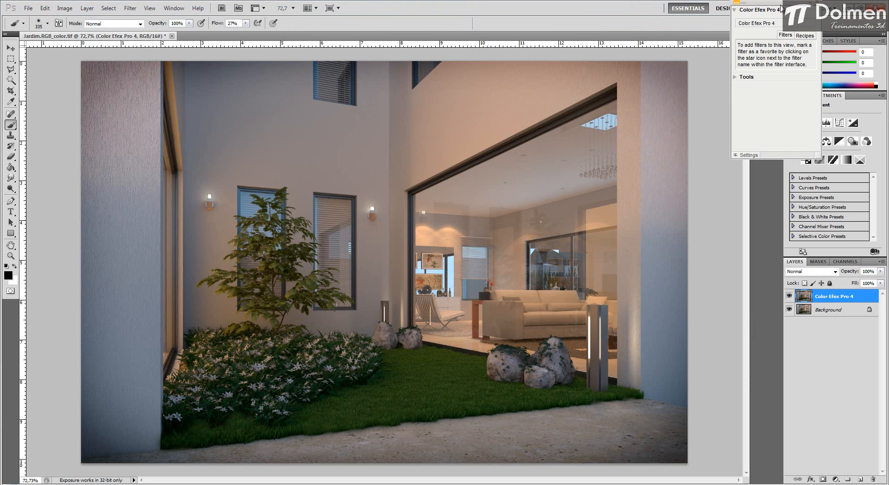
# Hide and show the Color Efex Pro 4 layer to compare it with the original, and lower its opacity slightly.
pyautogui.click(789, 297)
pyautogui.click(789, 297)
pyautogui.moveTo(880, 272); pyautogui.dragTo(864, 283)
pyautogui.click(832, 367)
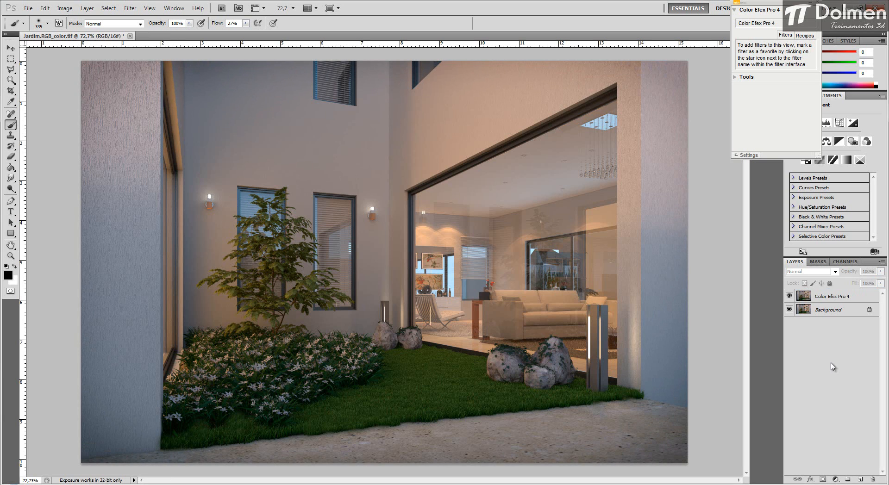